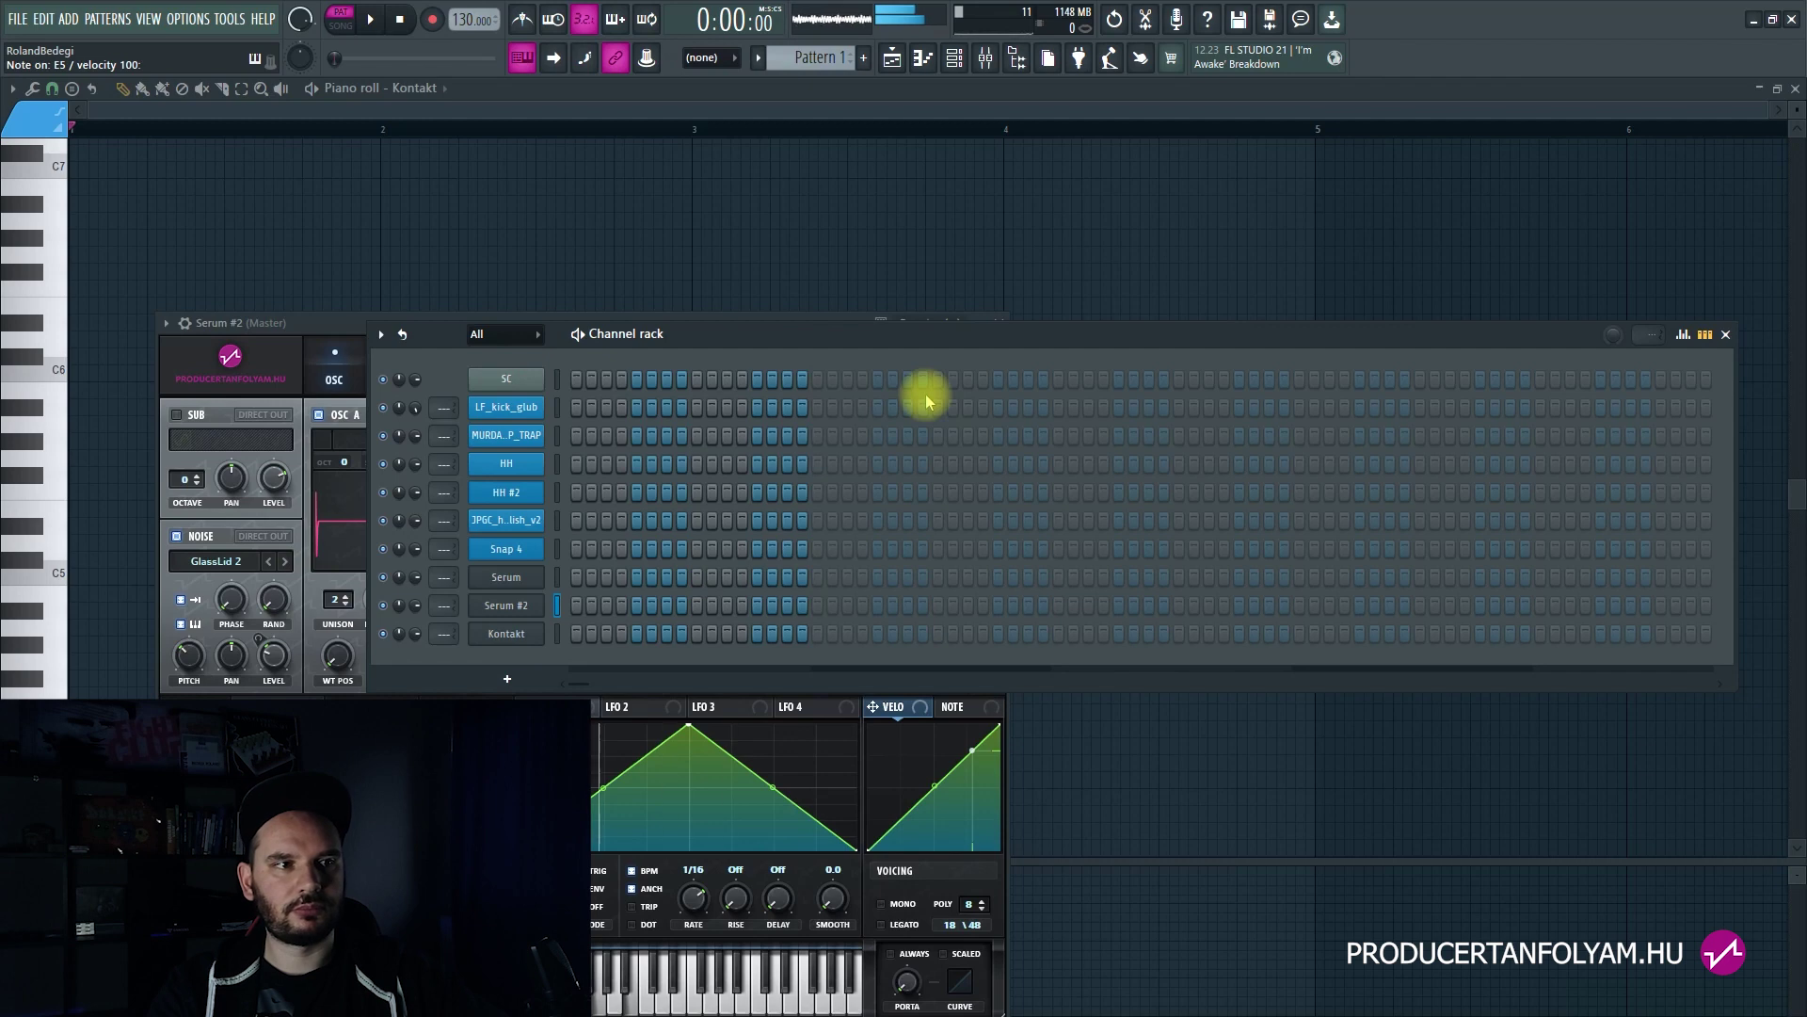
Step: Open the piano roll of the Kontakt channel and audition a few notes on the Hybrid Keys instrument
click(555, 635)
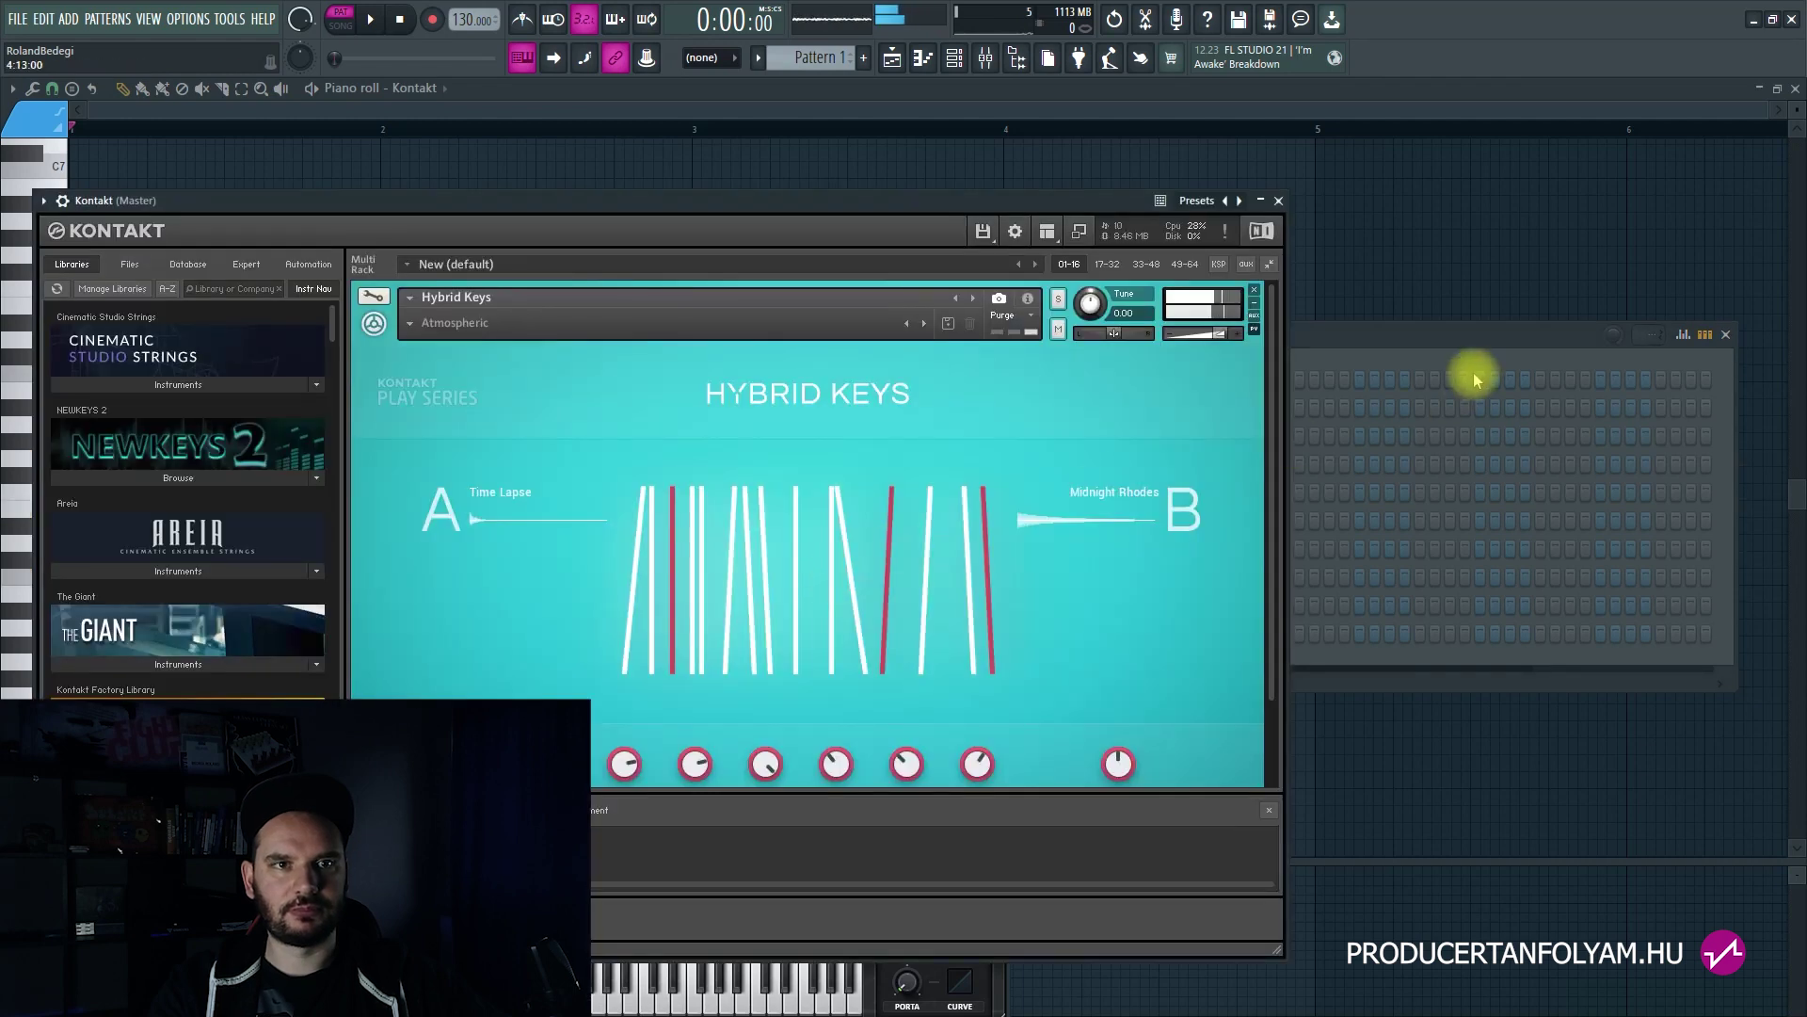
click(1419, 341)
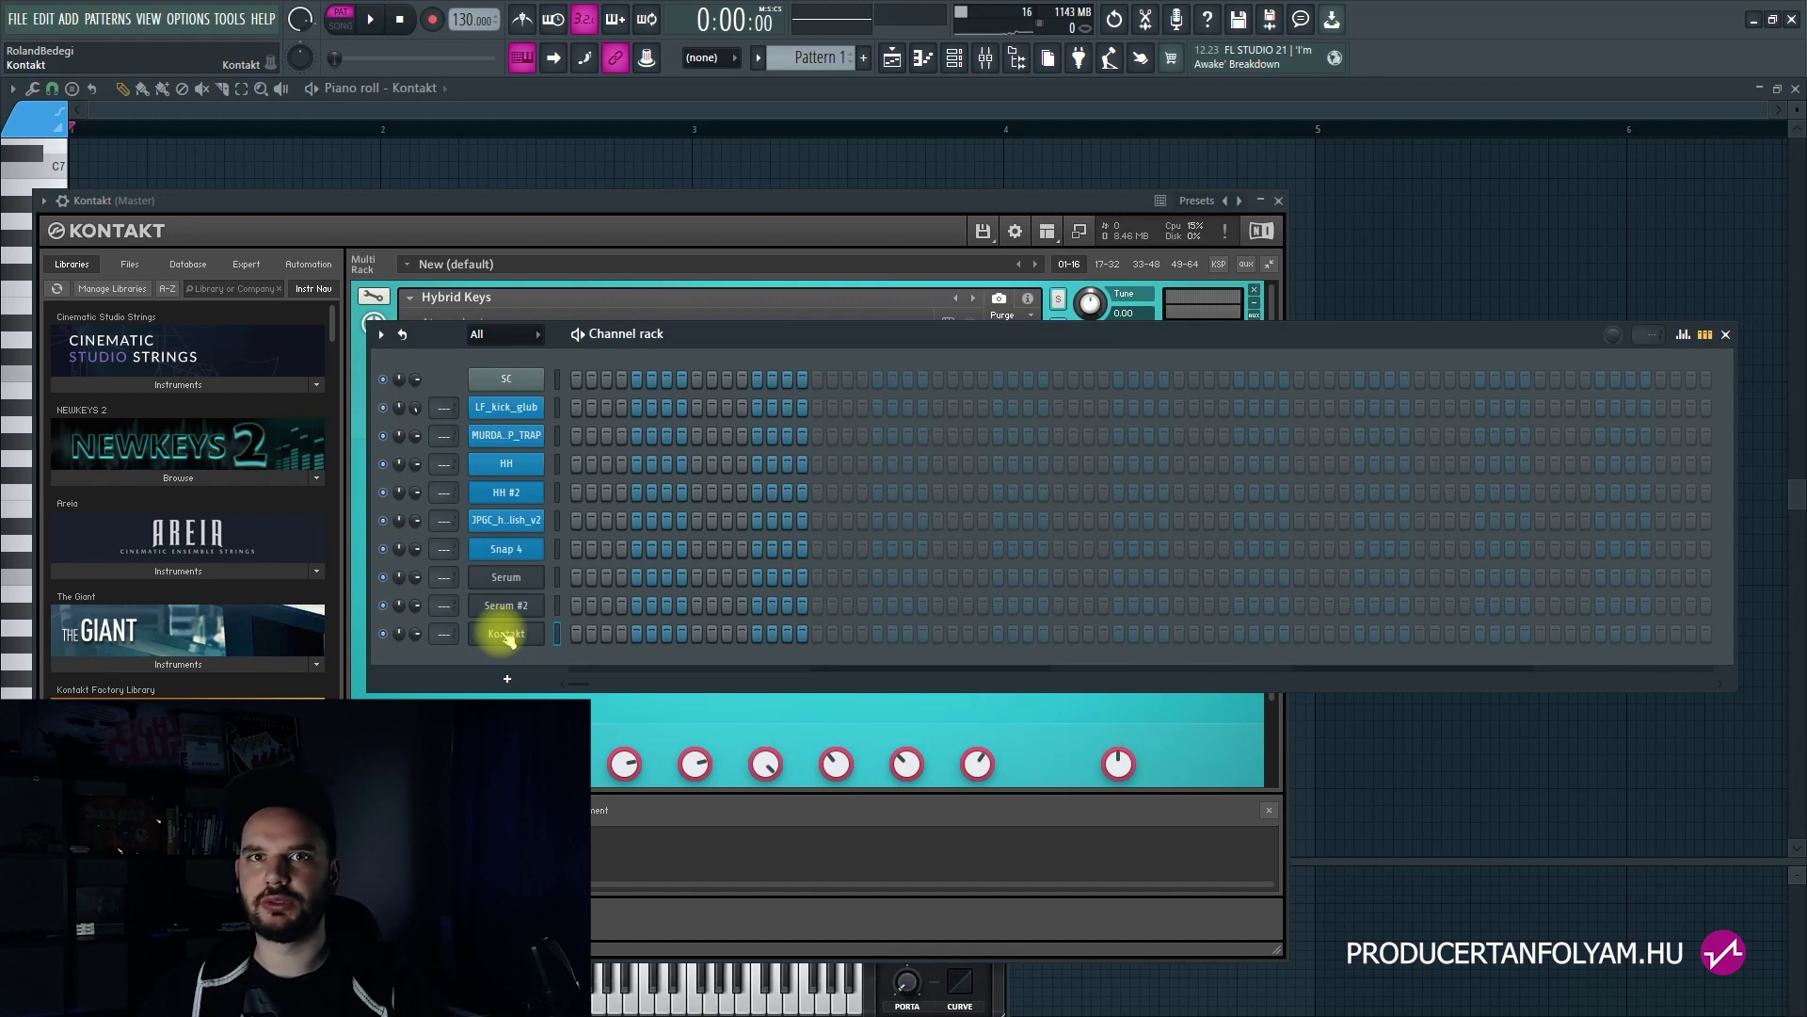
key(F7)
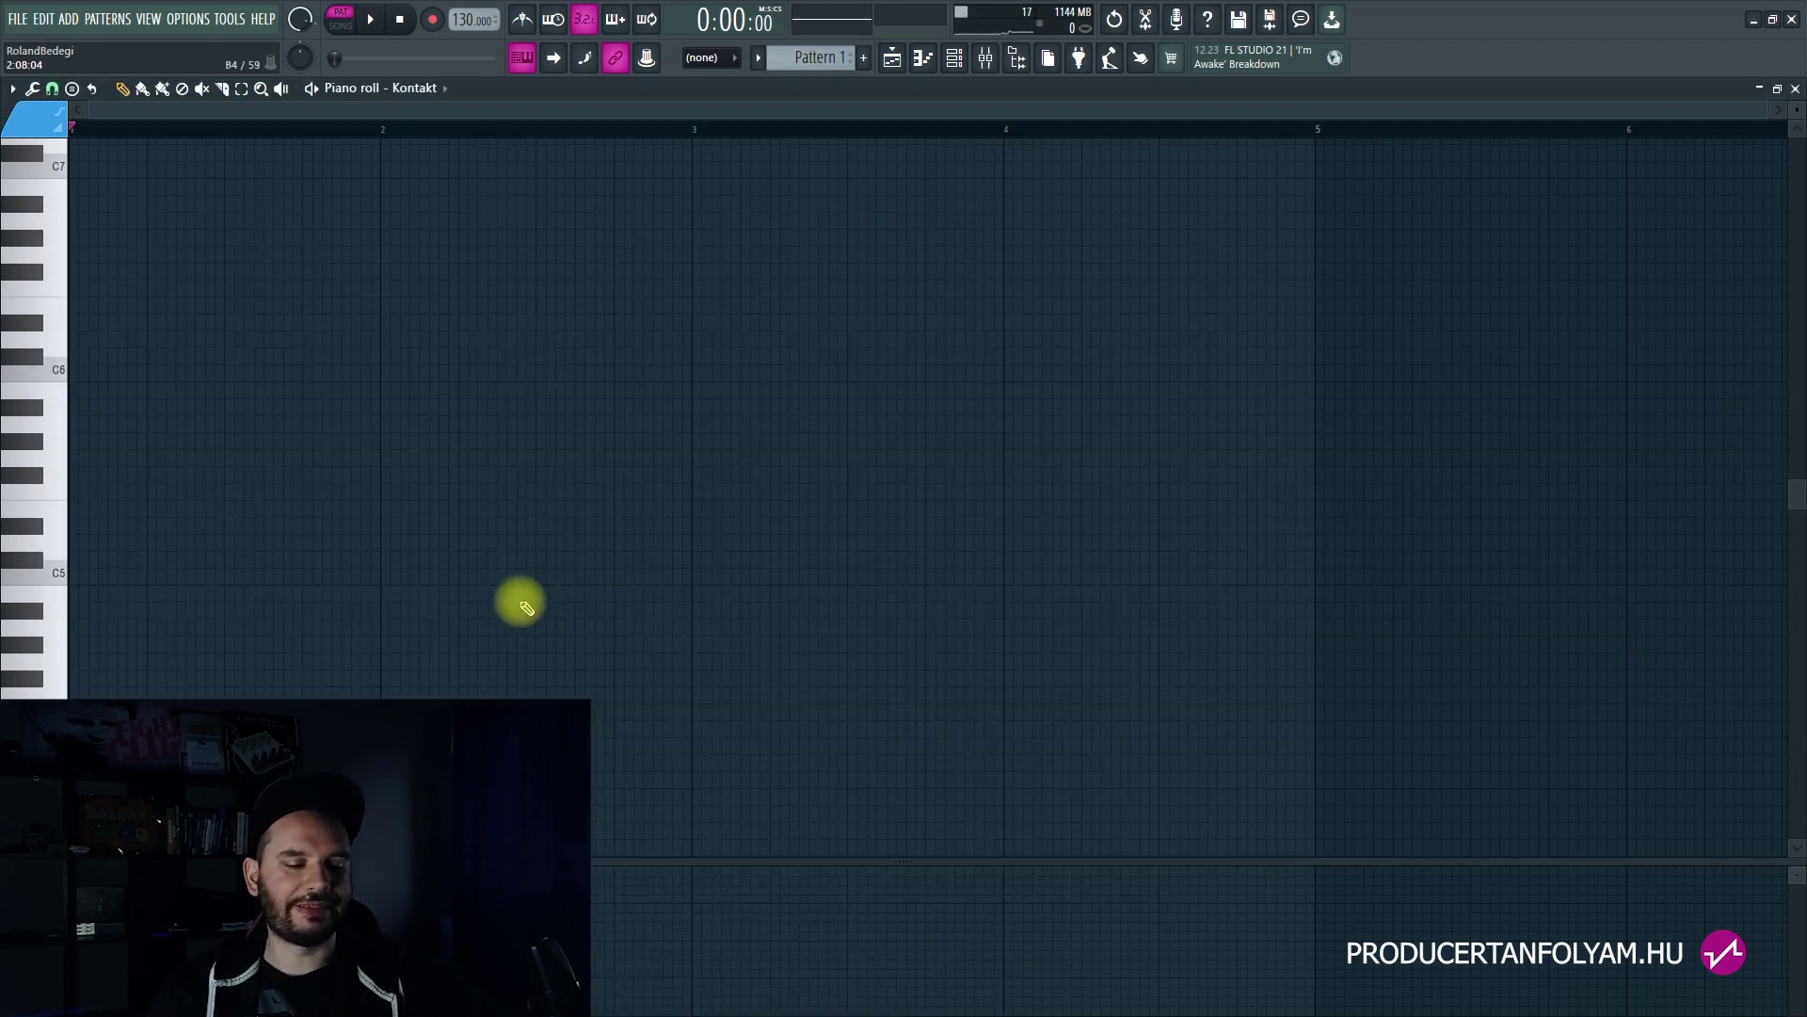
key(u)
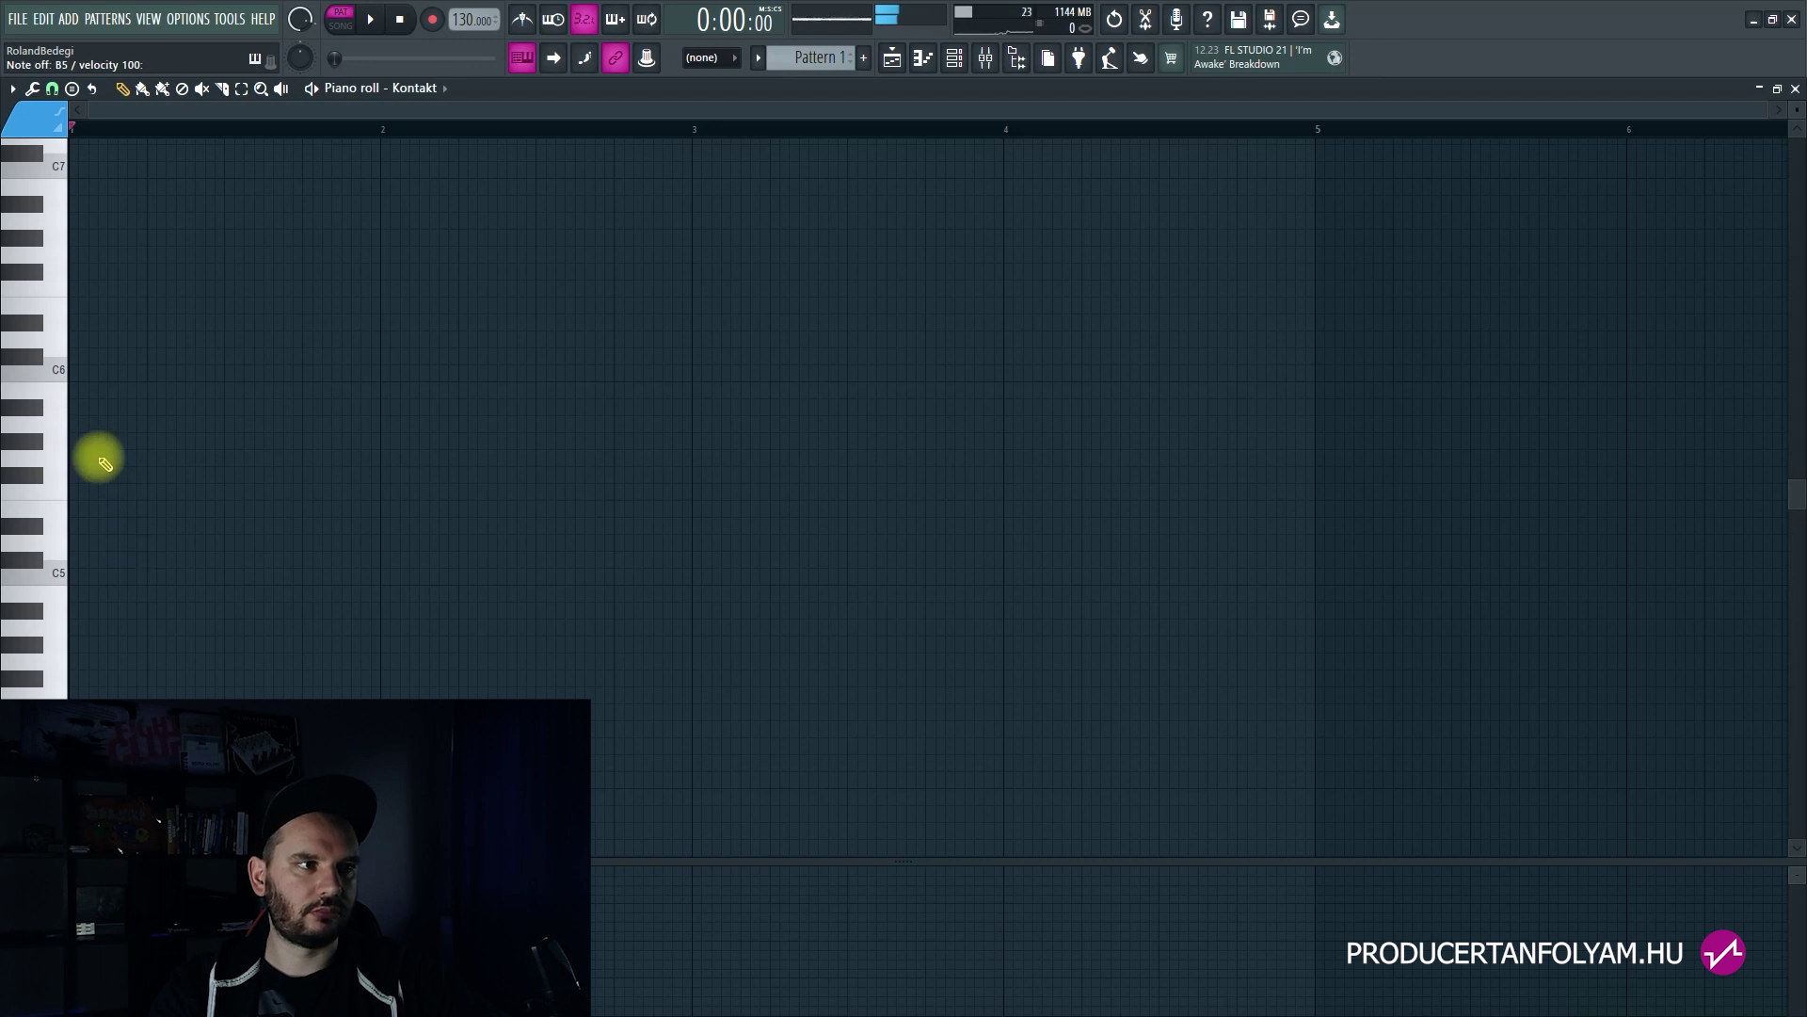
key(y)
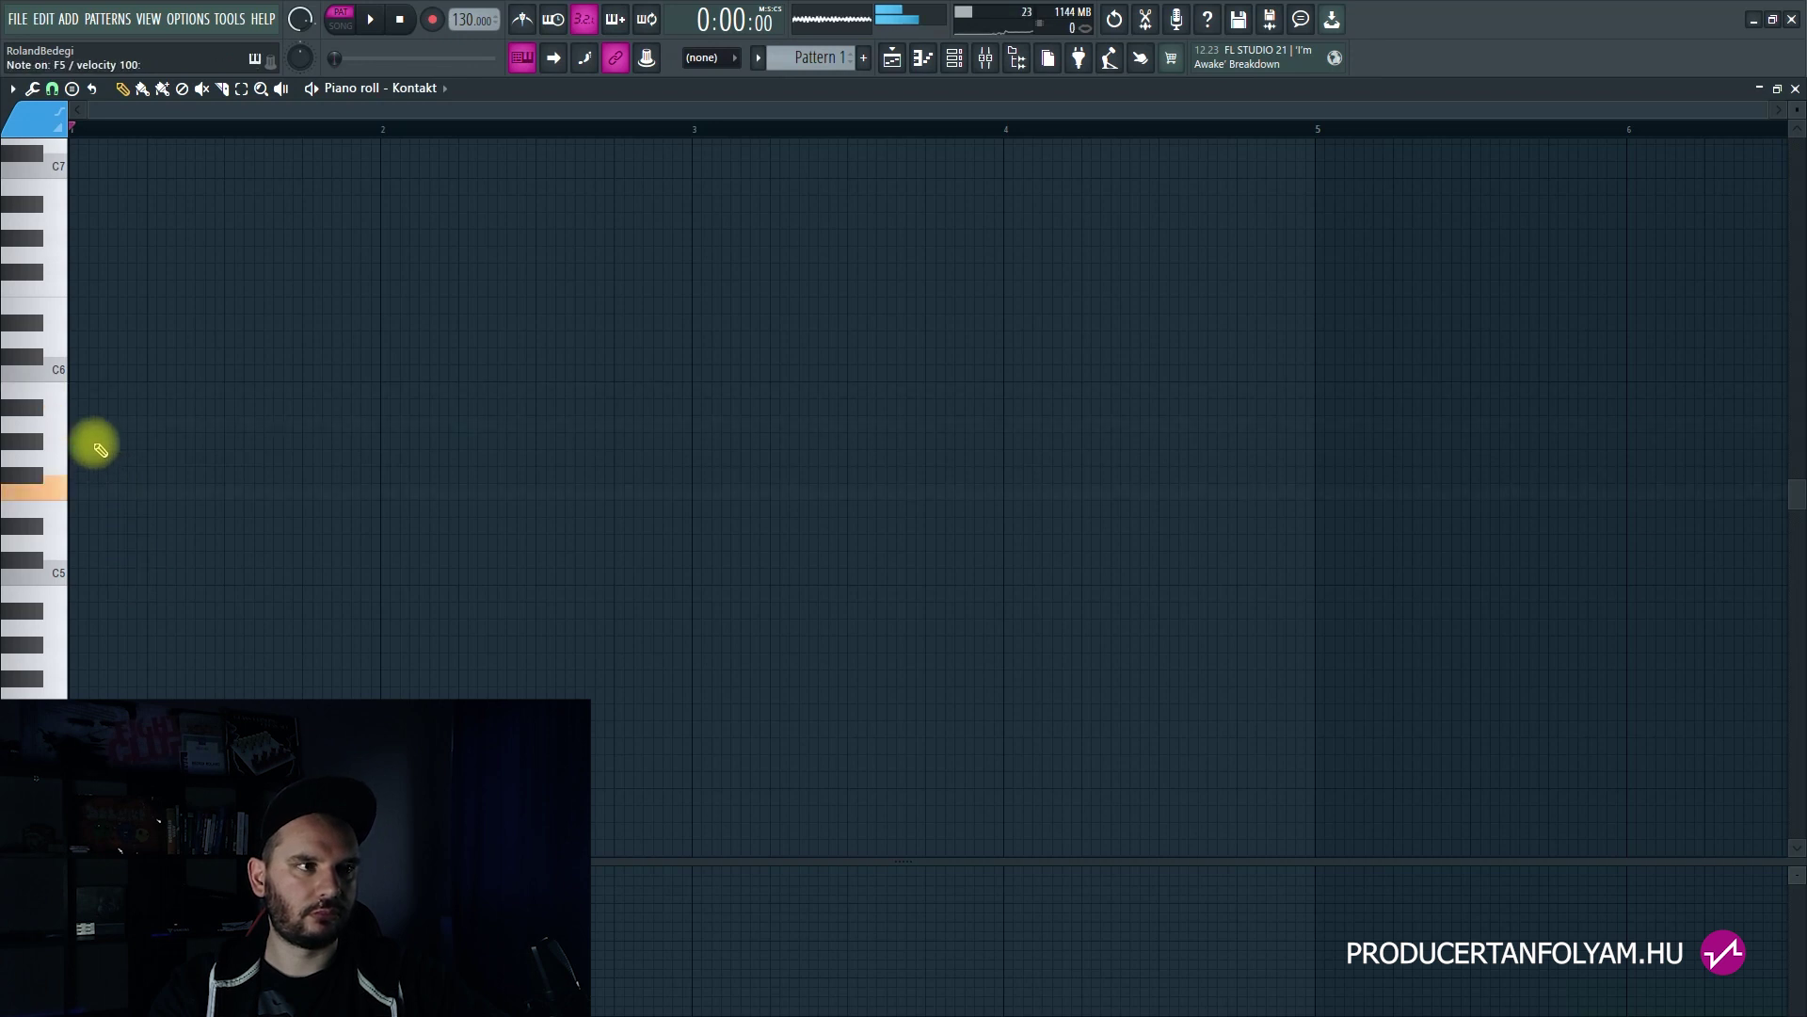
Step: Draw four consecutive equal-length melody notes, A5, F5, E5 and A4, filling the first bar
click(82, 422)
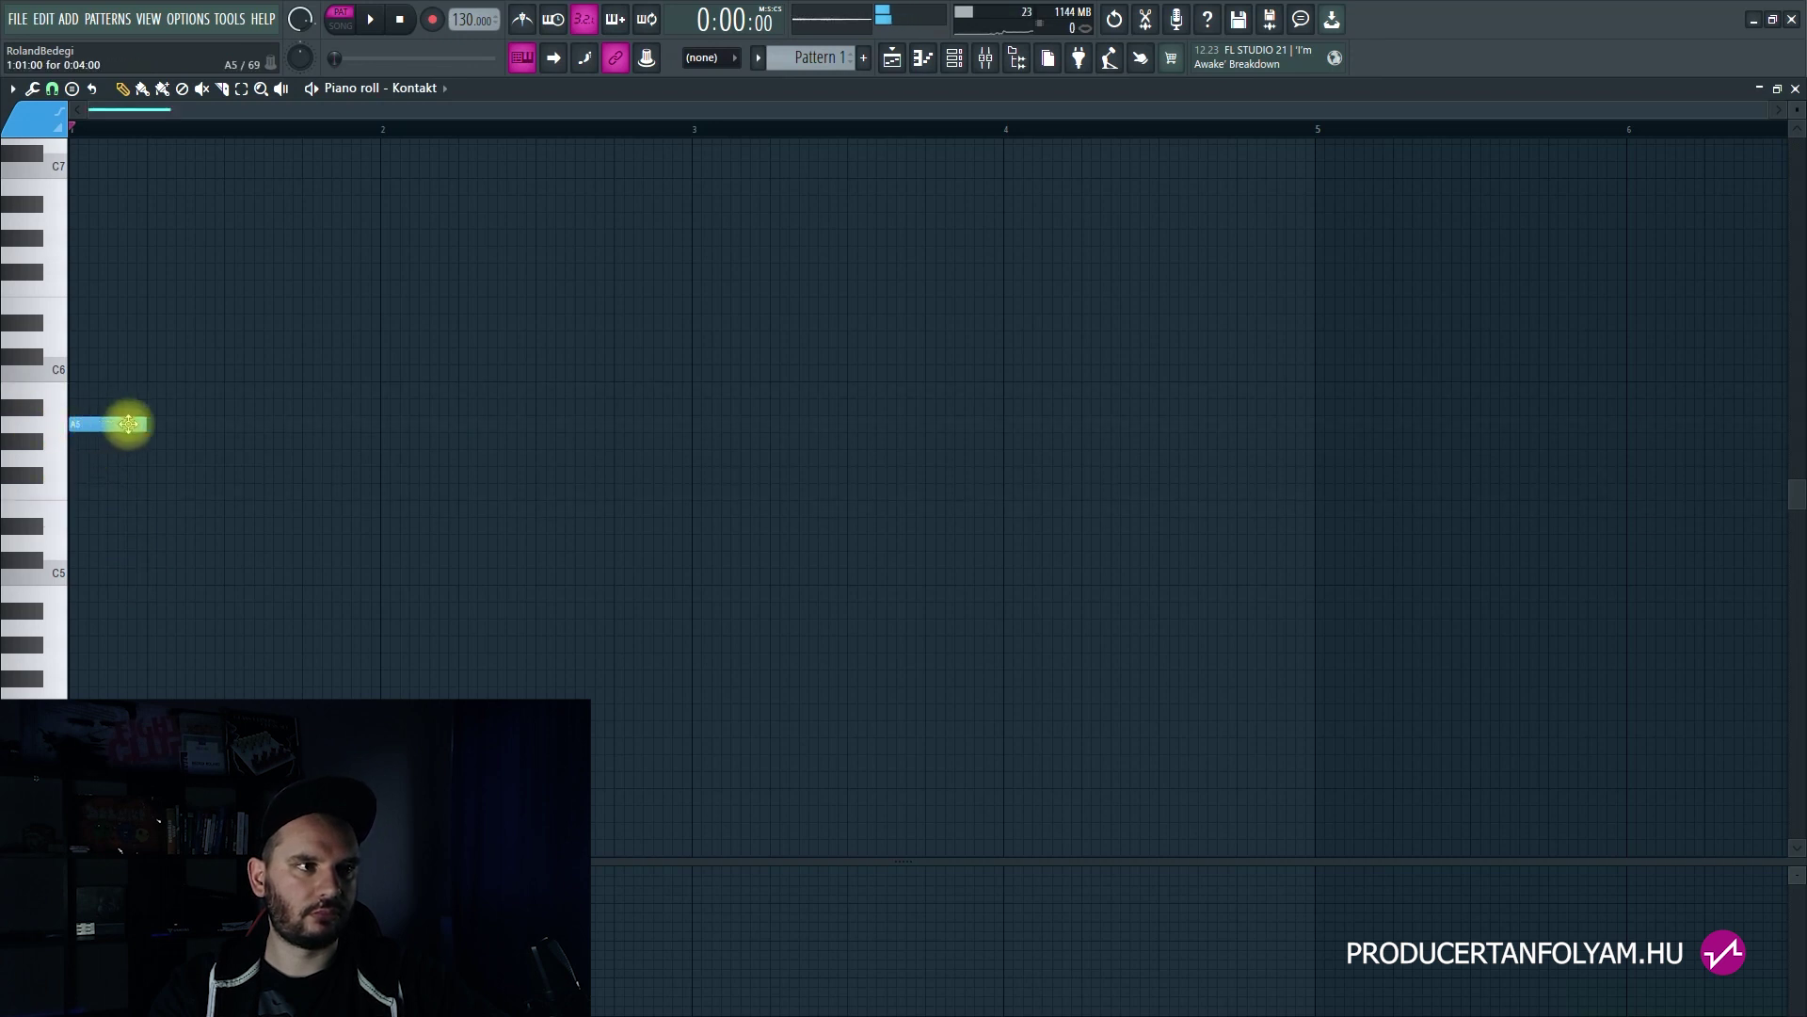
click(141, 491)
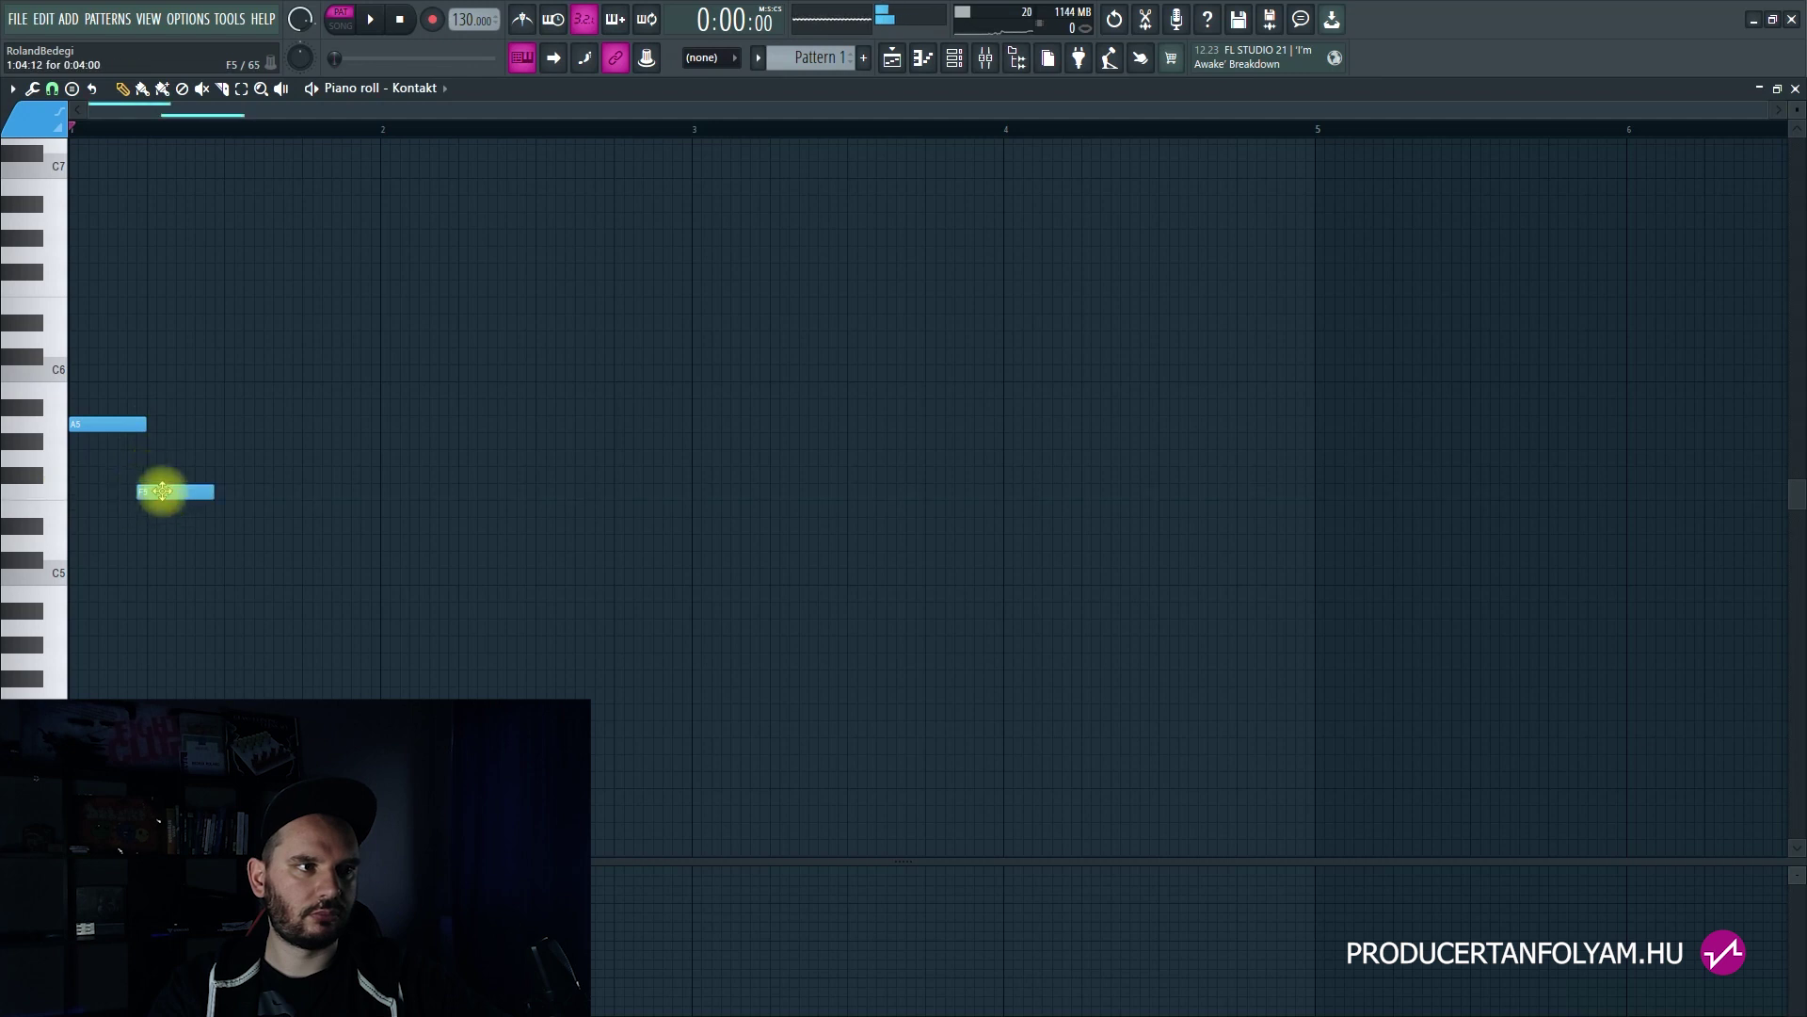
click(230, 508)
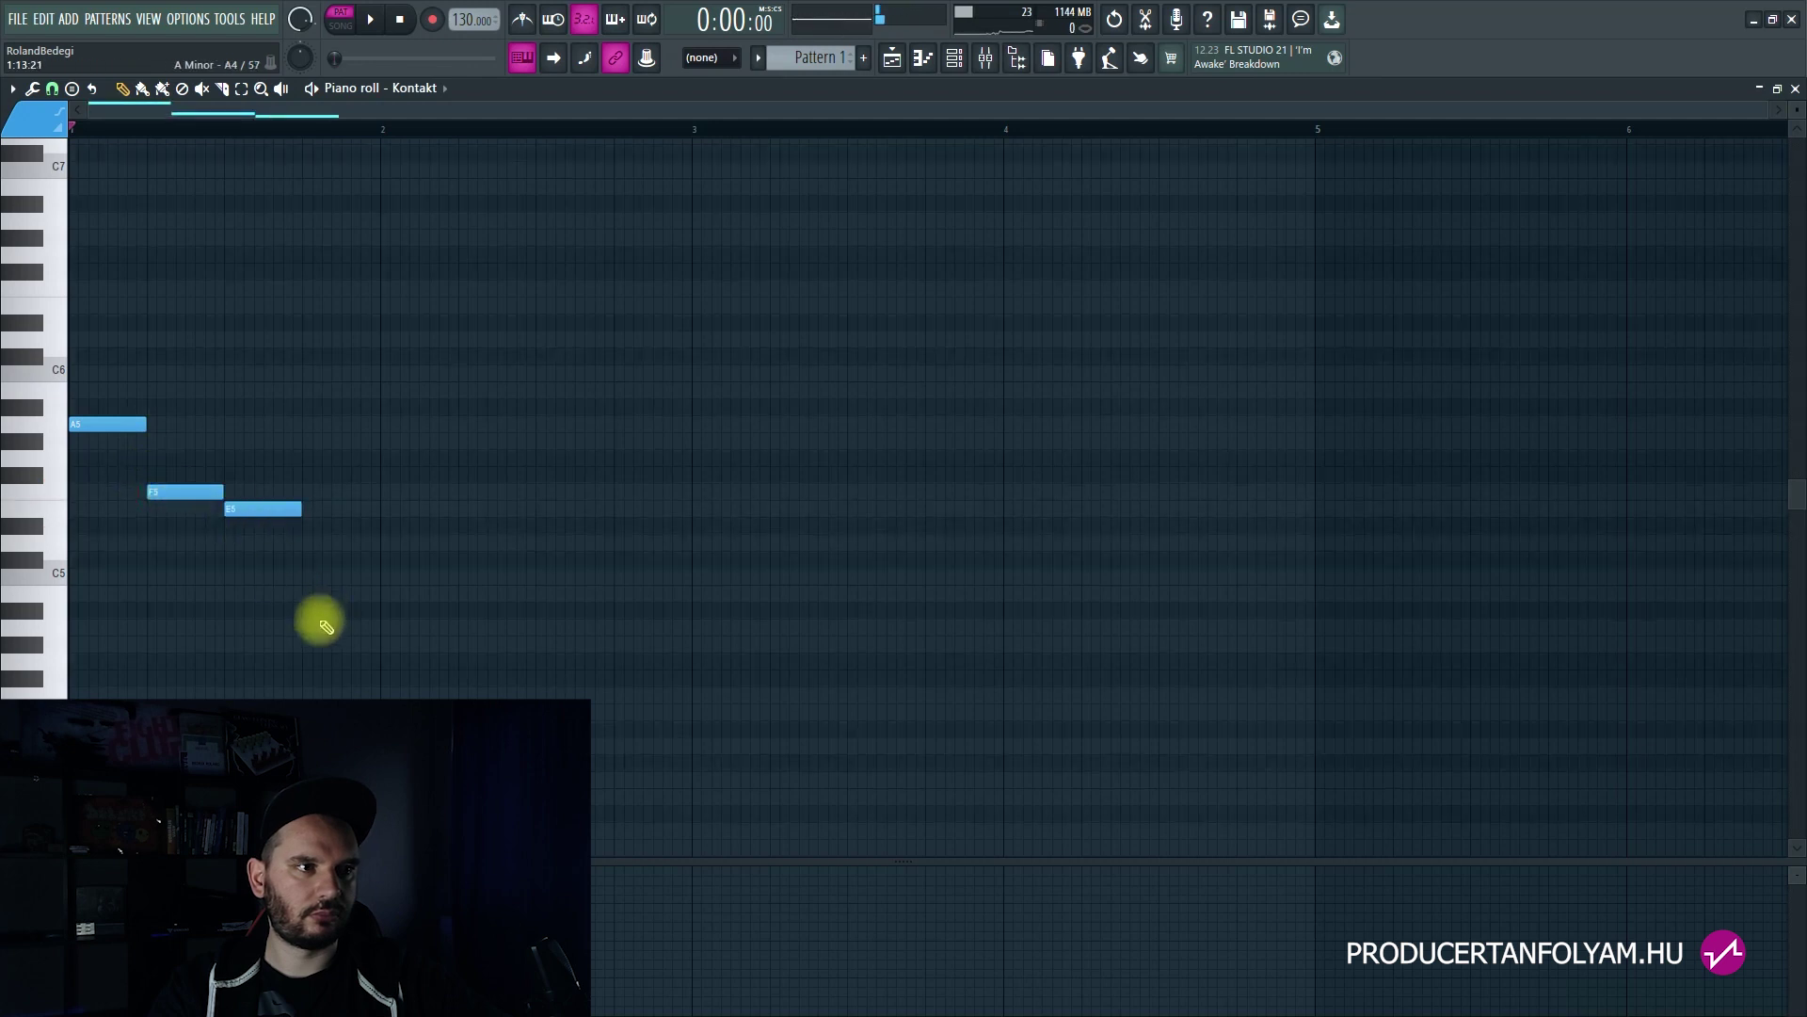
click(312, 625)
Step: Halve the melody's note lengths and repeat it across four bars, using C5 instead of A4 in bars 3 and 4
drag(424, 670, 395, 427)
key(space)
drag(714, 683, 15, 320)
key(space)
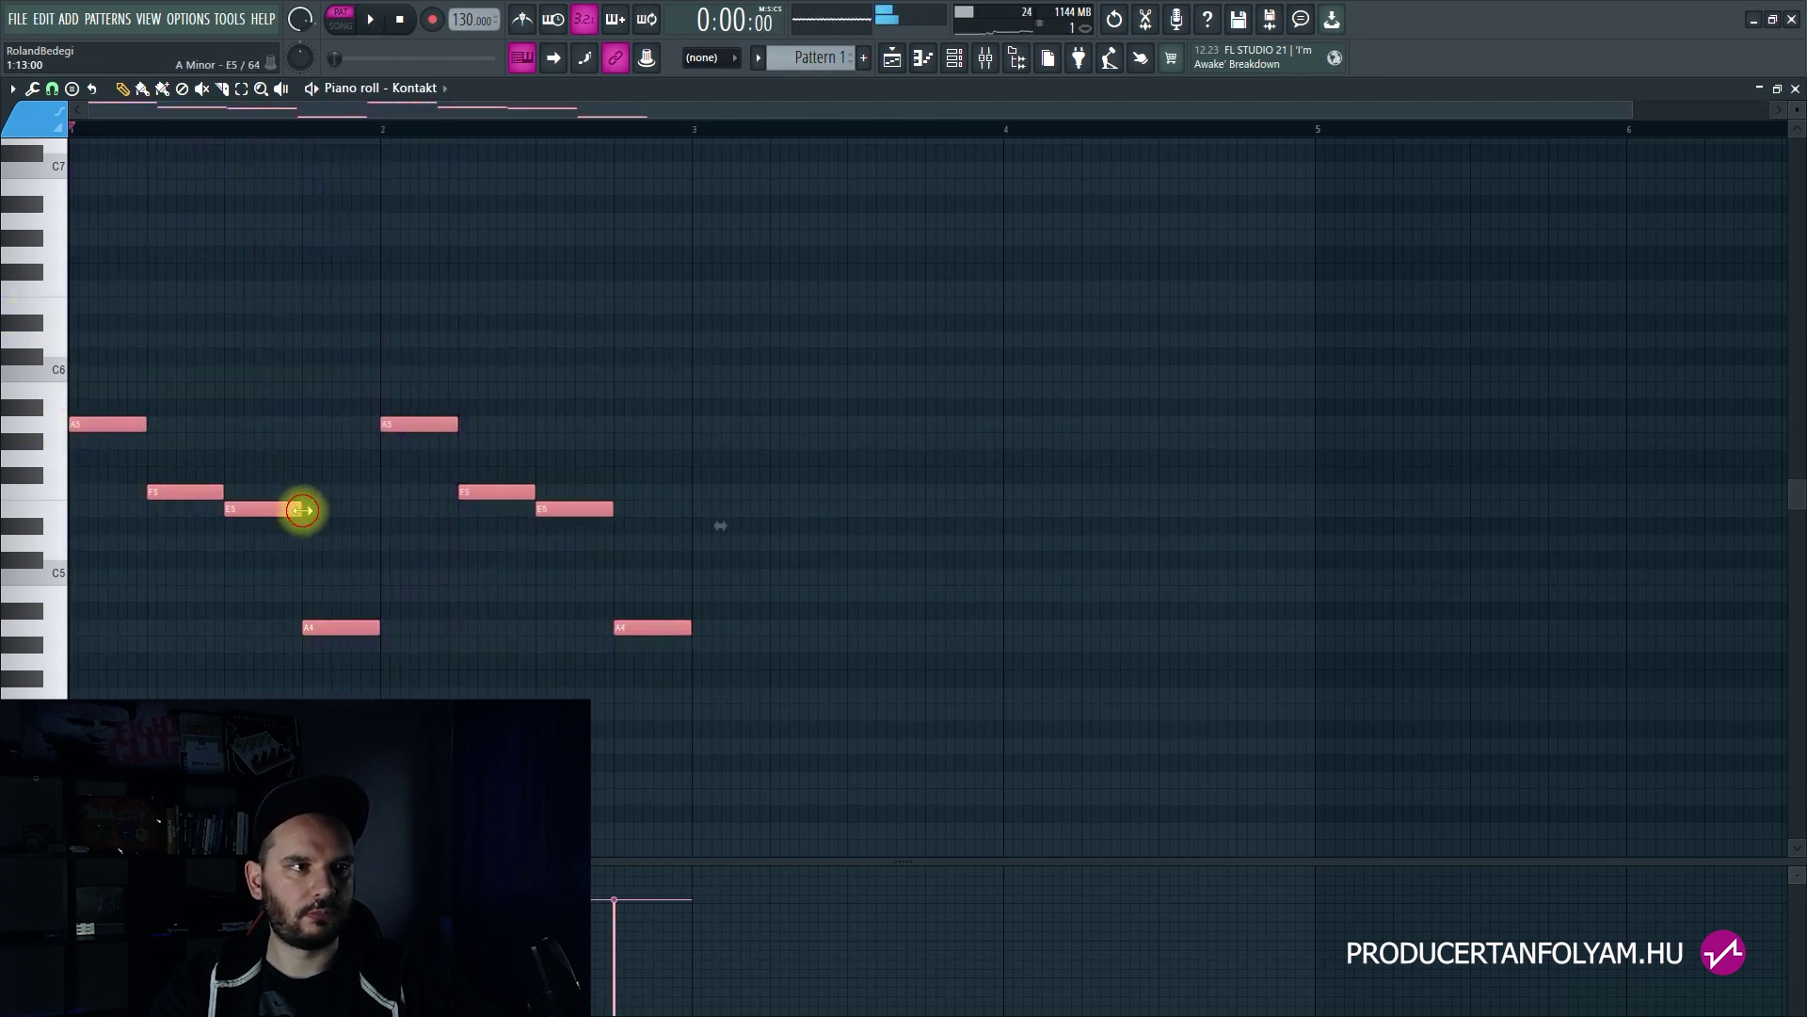
drag(724, 528, 467, 532)
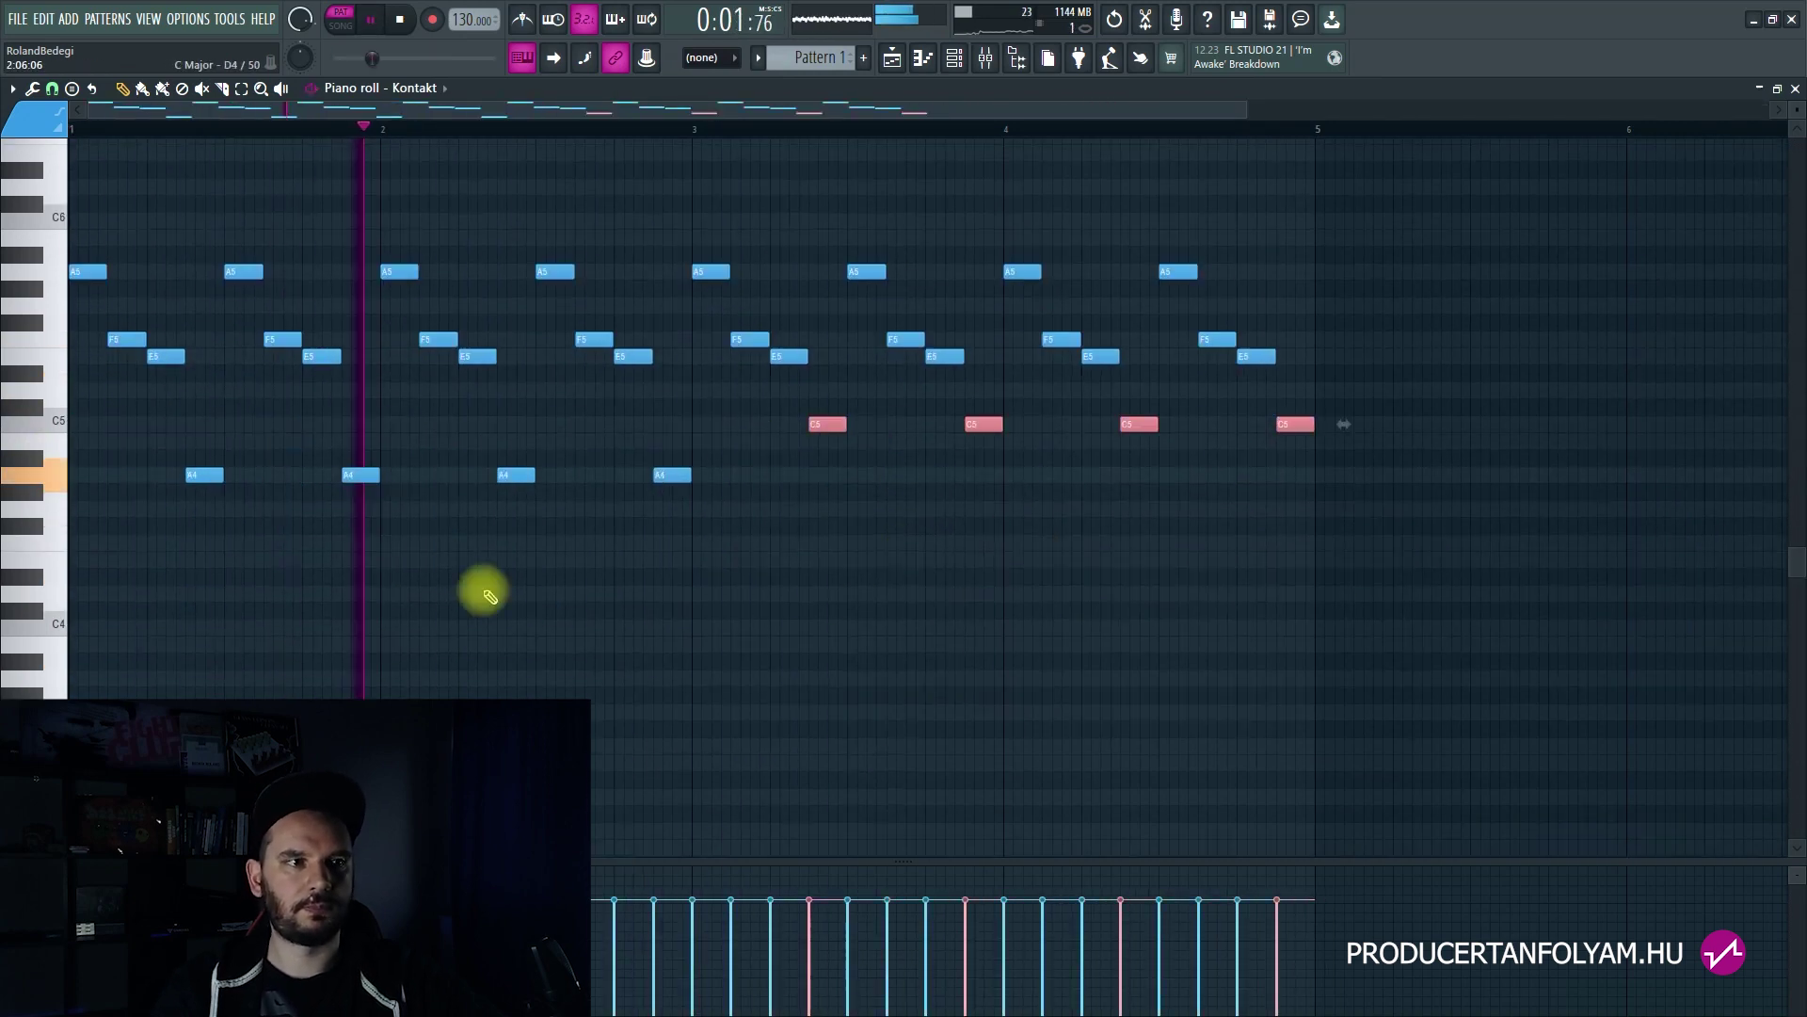
Step: Add a sustained low A note beneath the melody, spanning bars 1 and 2
scroll(490, 640, up, 2)
scroll(527, 629, down, 5)
key(space)
scroll(115, 571, up, 1)
click(87, 576)
drag(104, 576, 690, 574)
key(space)
Step: Complete the sustained chords with C and E over bars 1–2, and G, C and E over bars 3–4
click(701, 525)
click(86, 525)
click(88, 459)
click(701, 458)
click(704, 612)
key(space)
Step: Transpose all Kontakt notes up one octave and play the pattern
key(ctrl+Up)
scroll(659, 706, up, 6)
key(space)
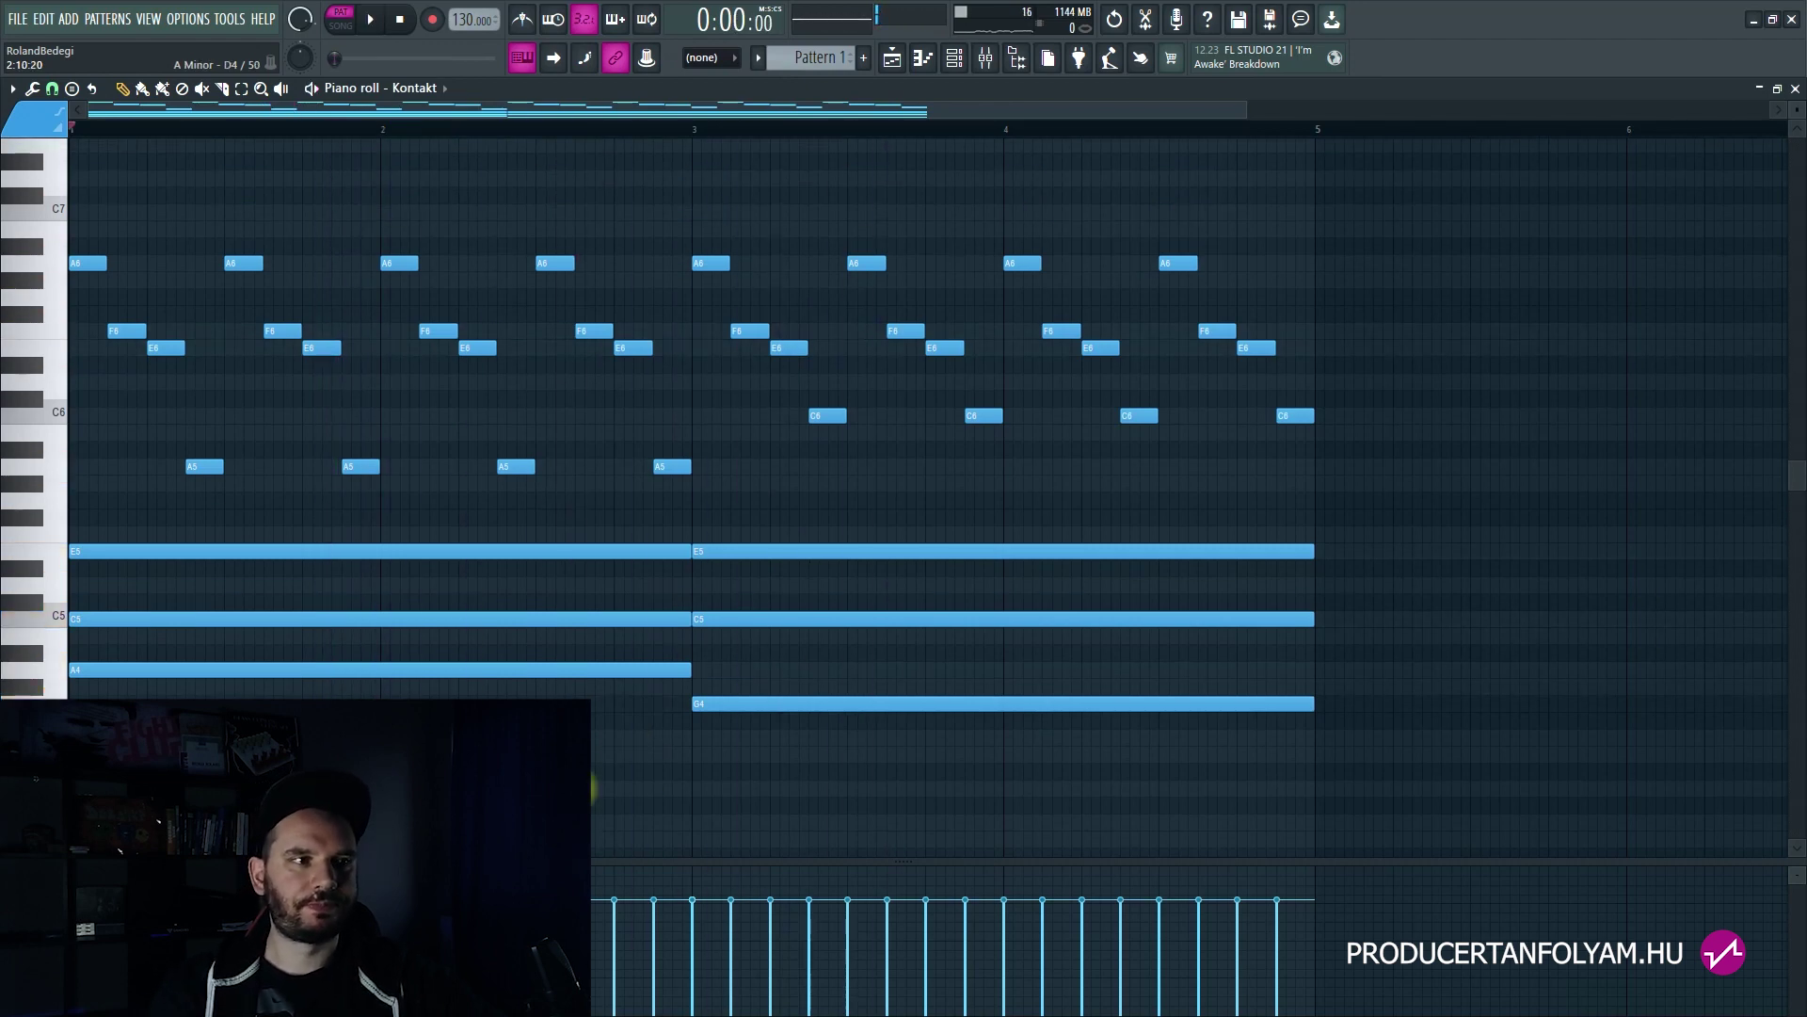
key(space)
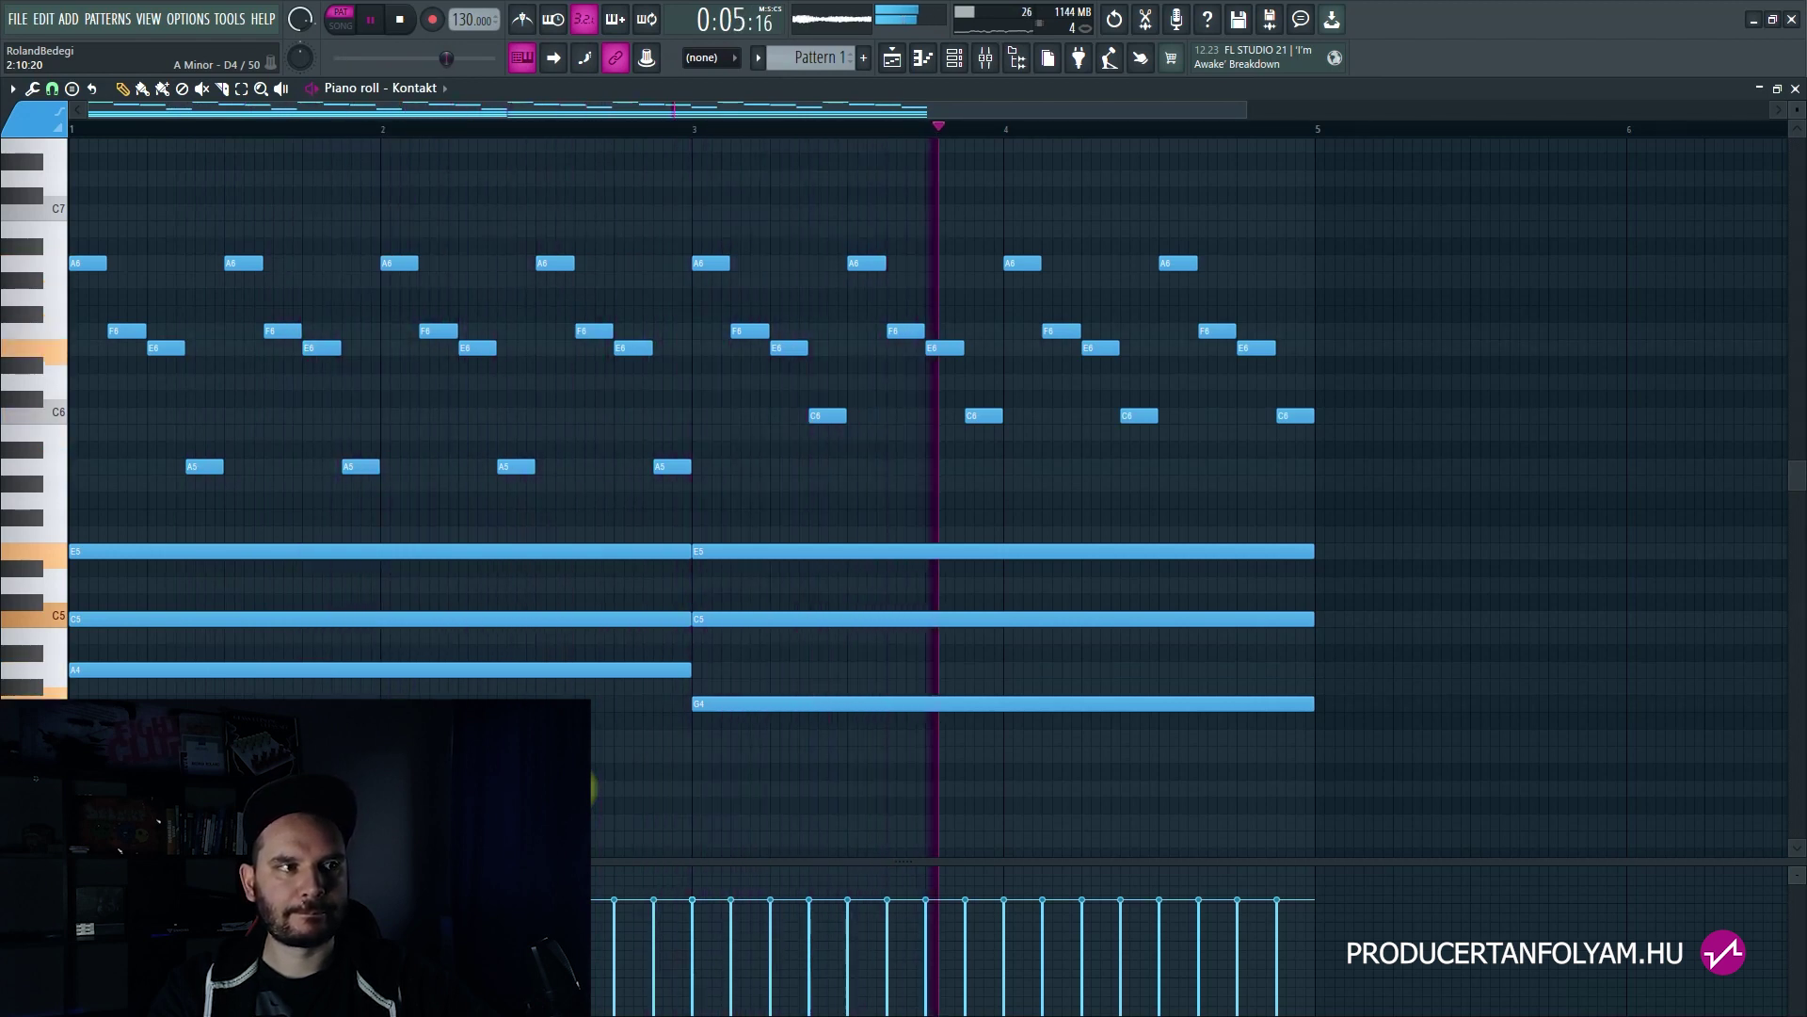
key(space)
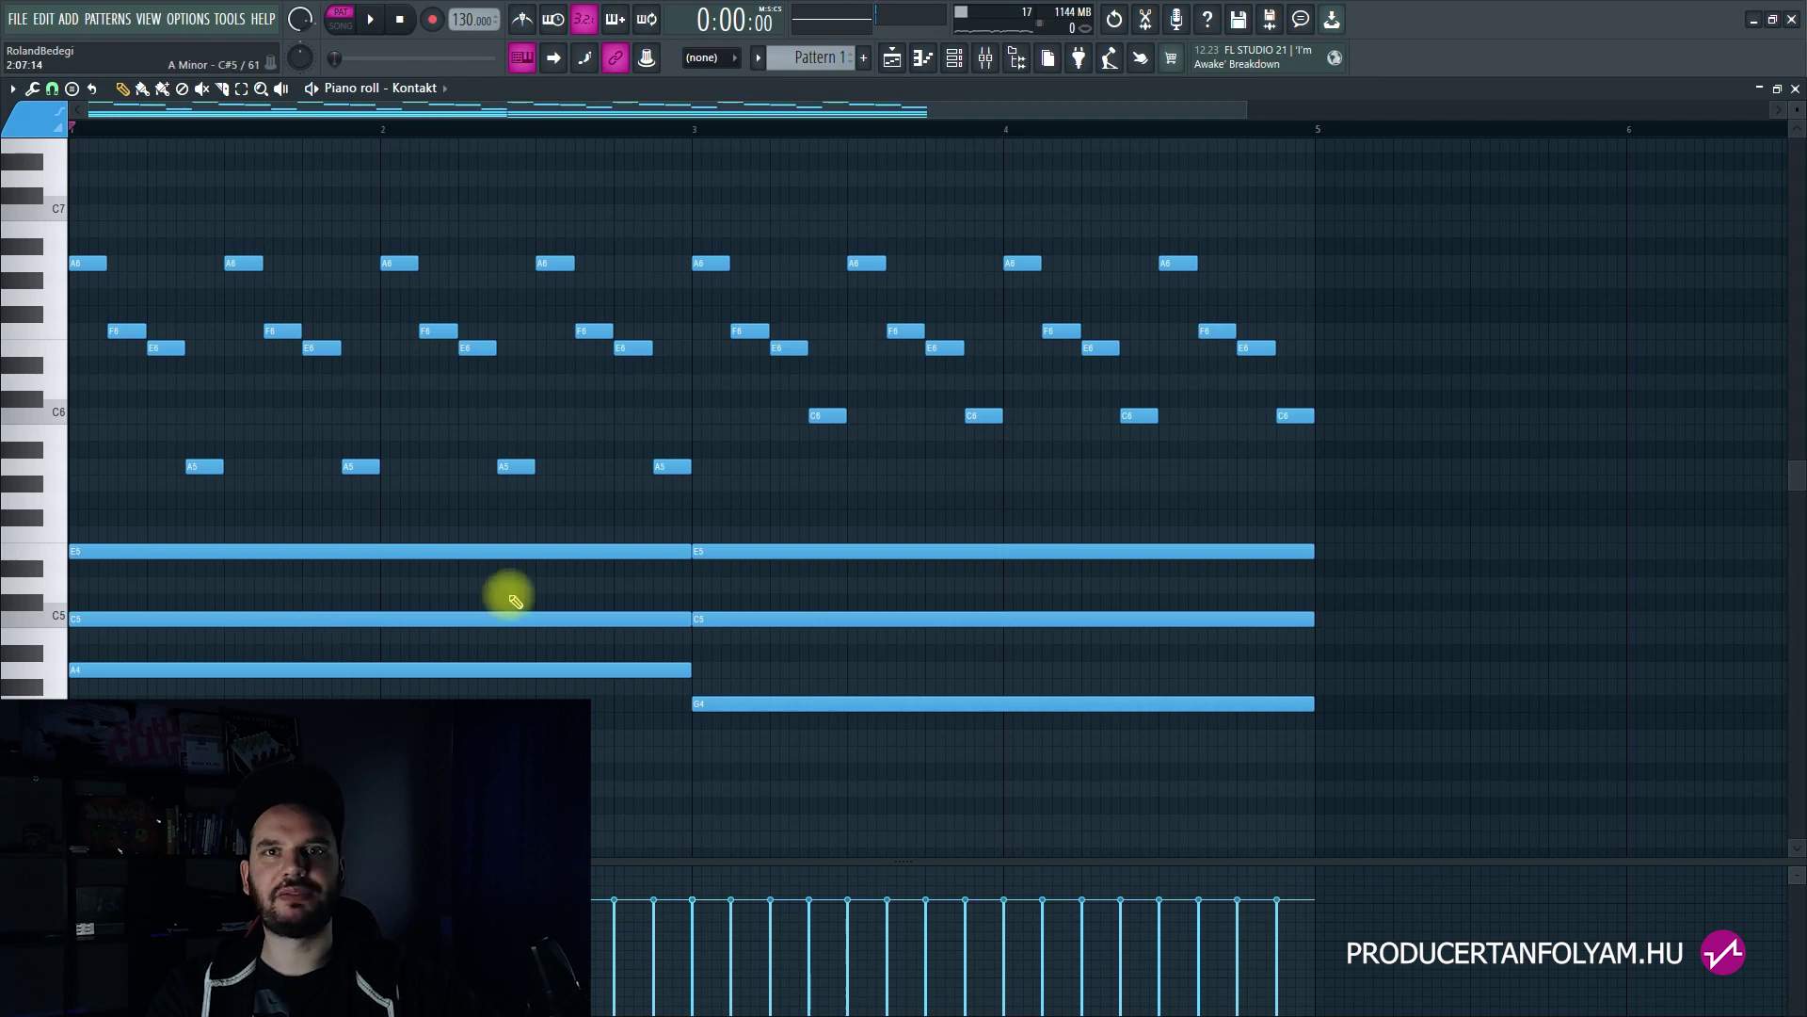
Step: Bring up the channel rack
click(954, 60)
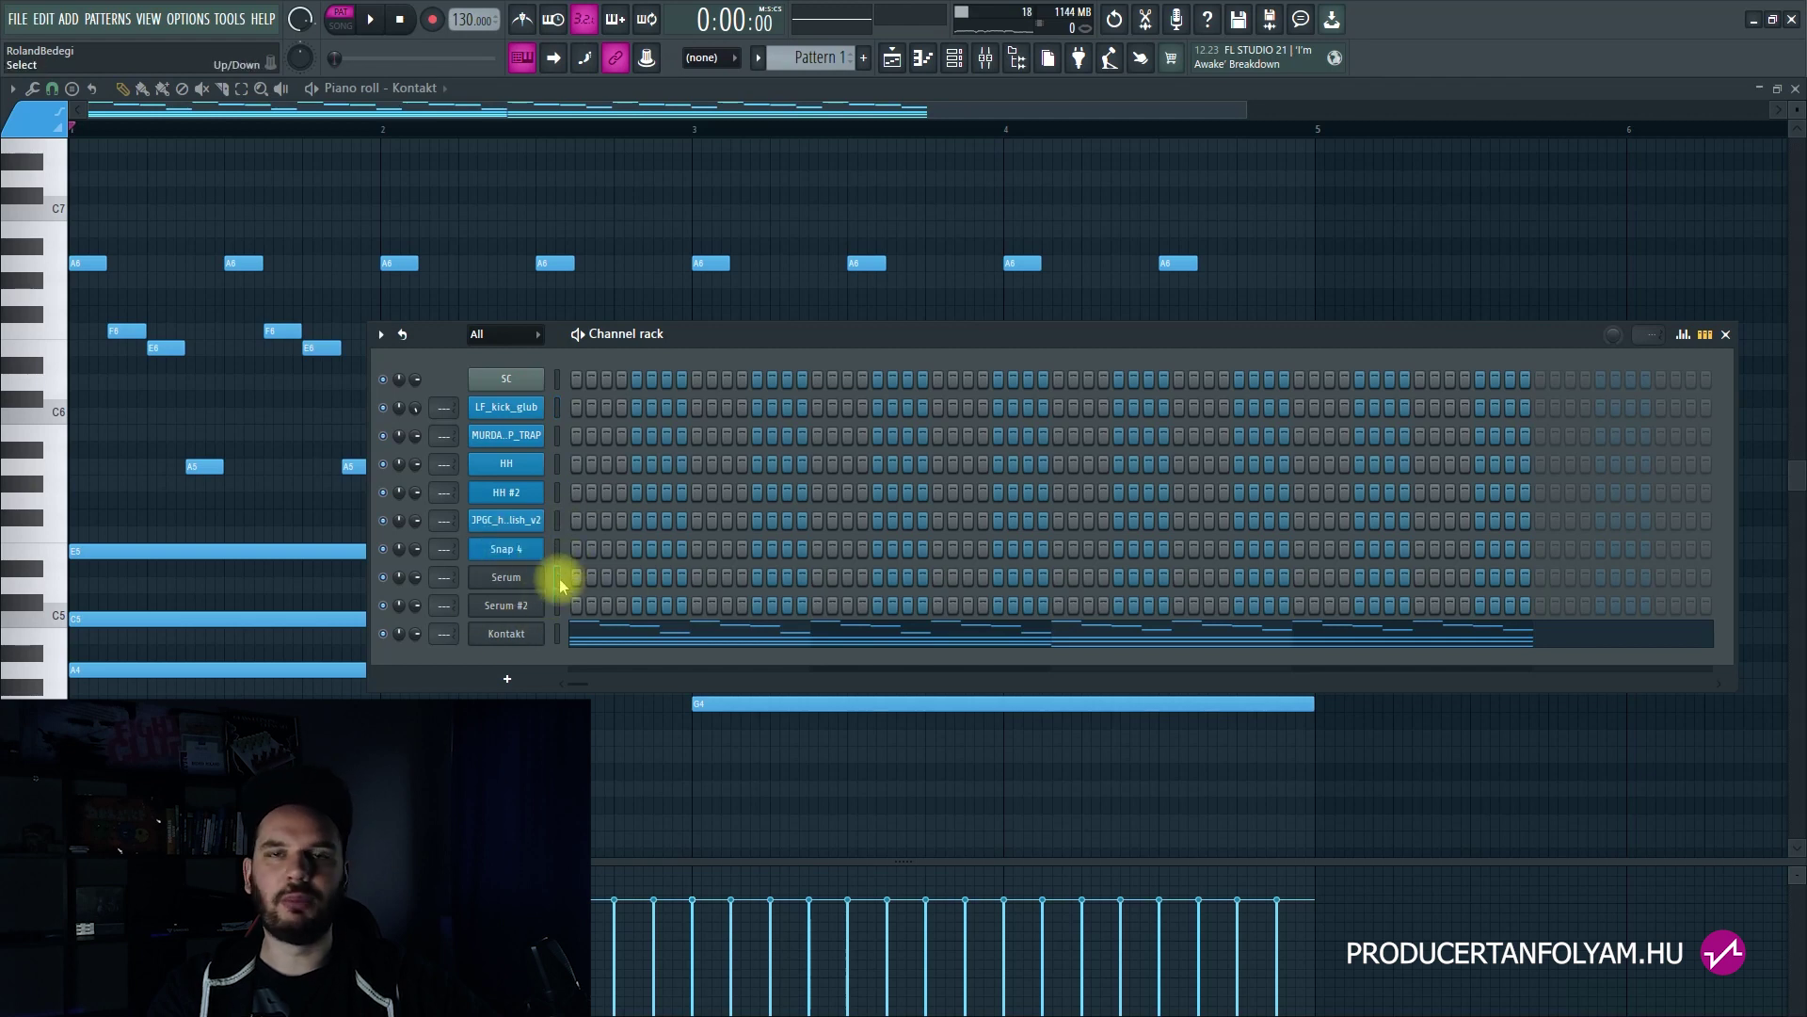
click(576, 412)
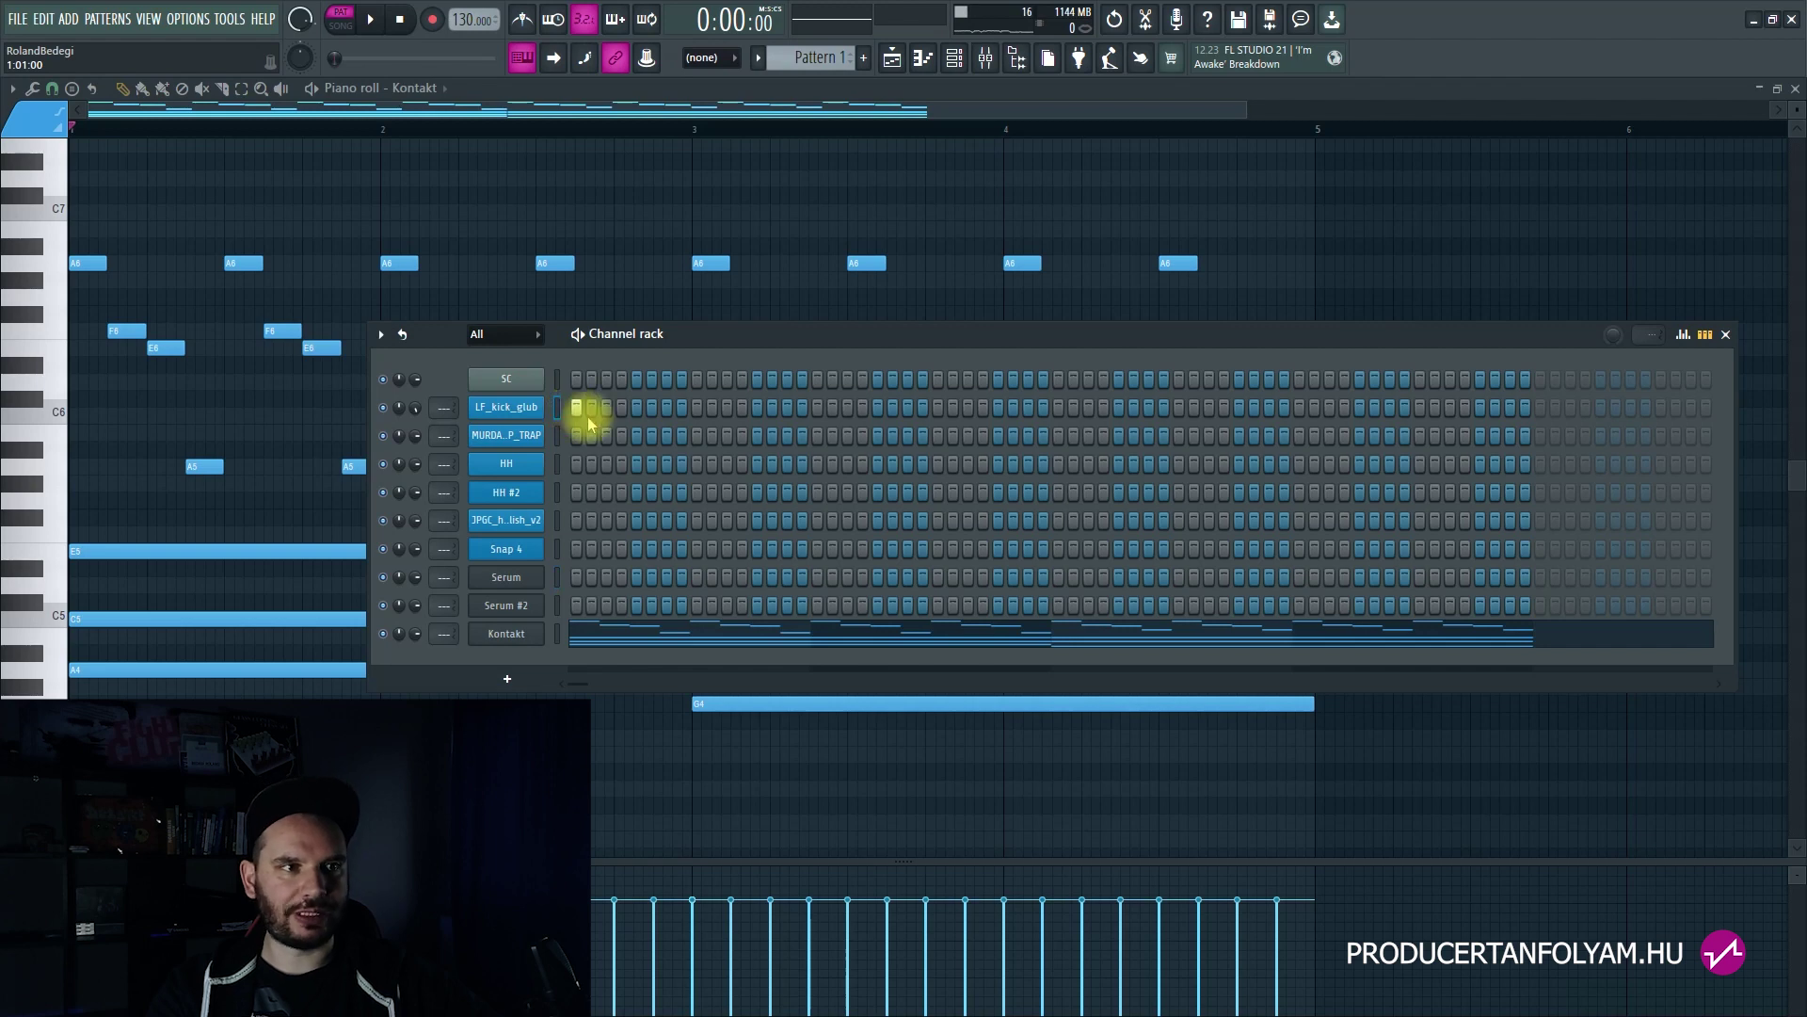
key(space)
click(670, 411)
key(space)
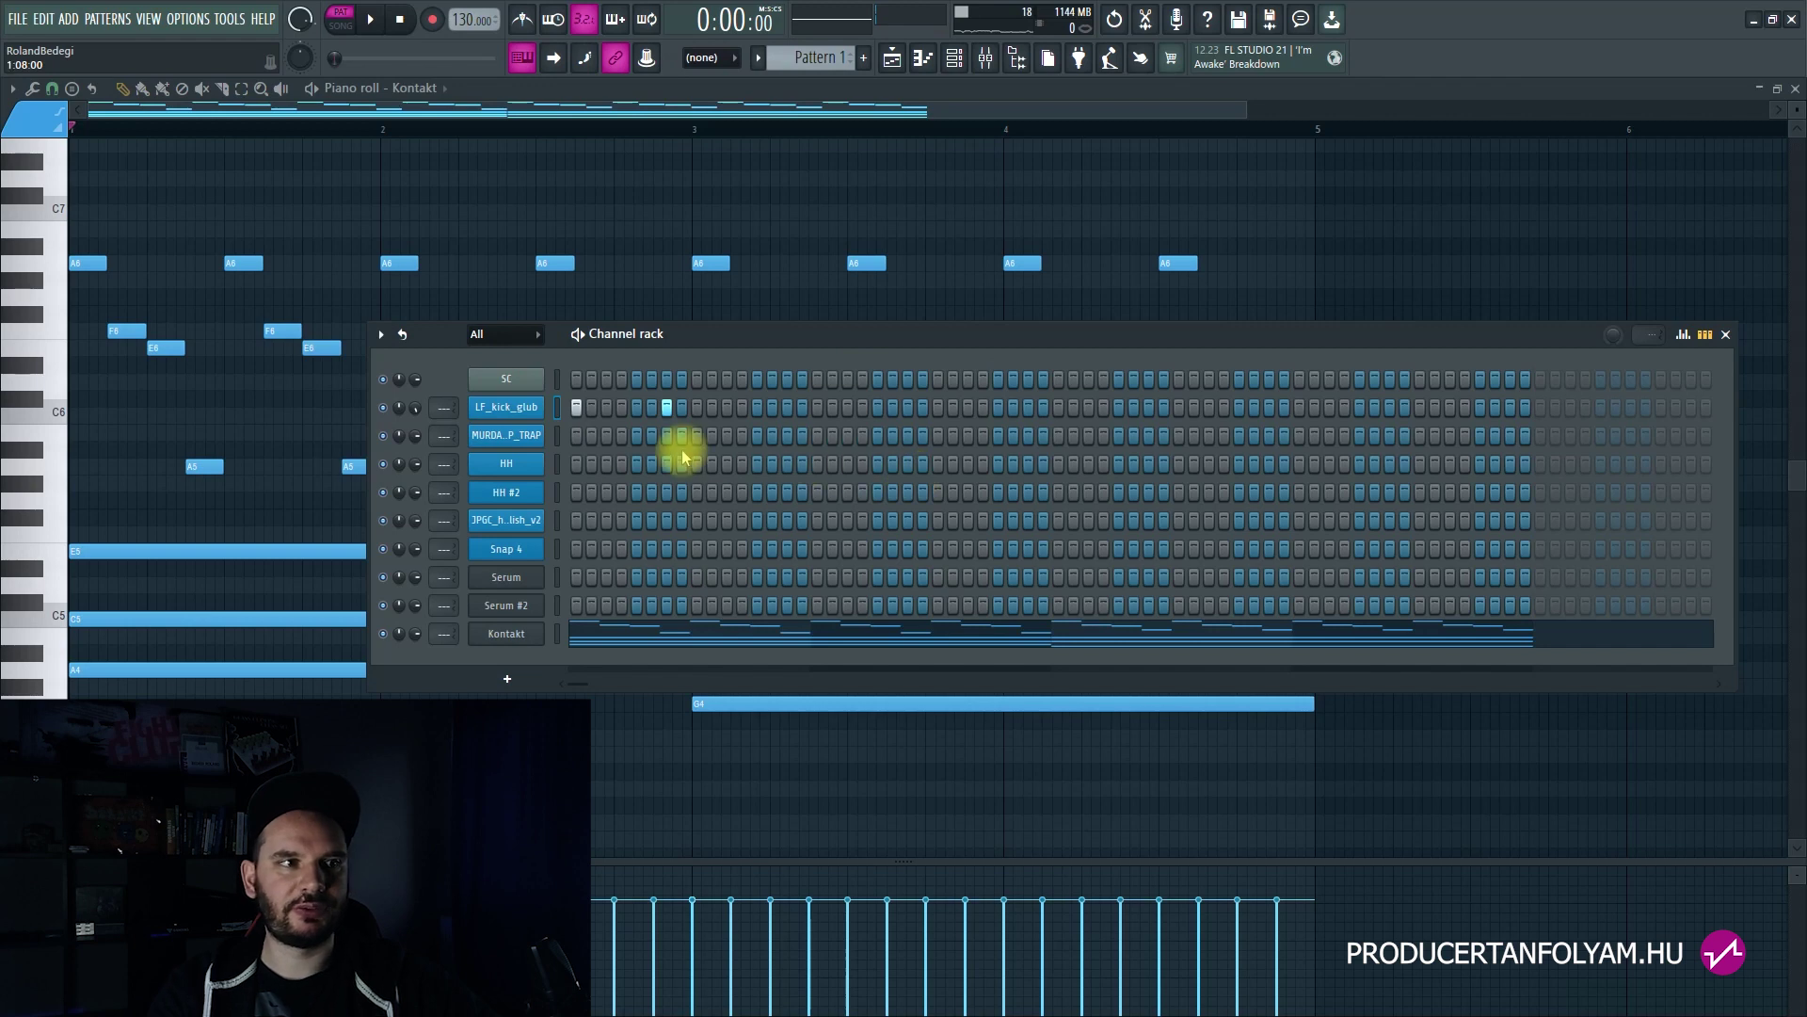
right_click(668, 411)
right_click(576, 411)
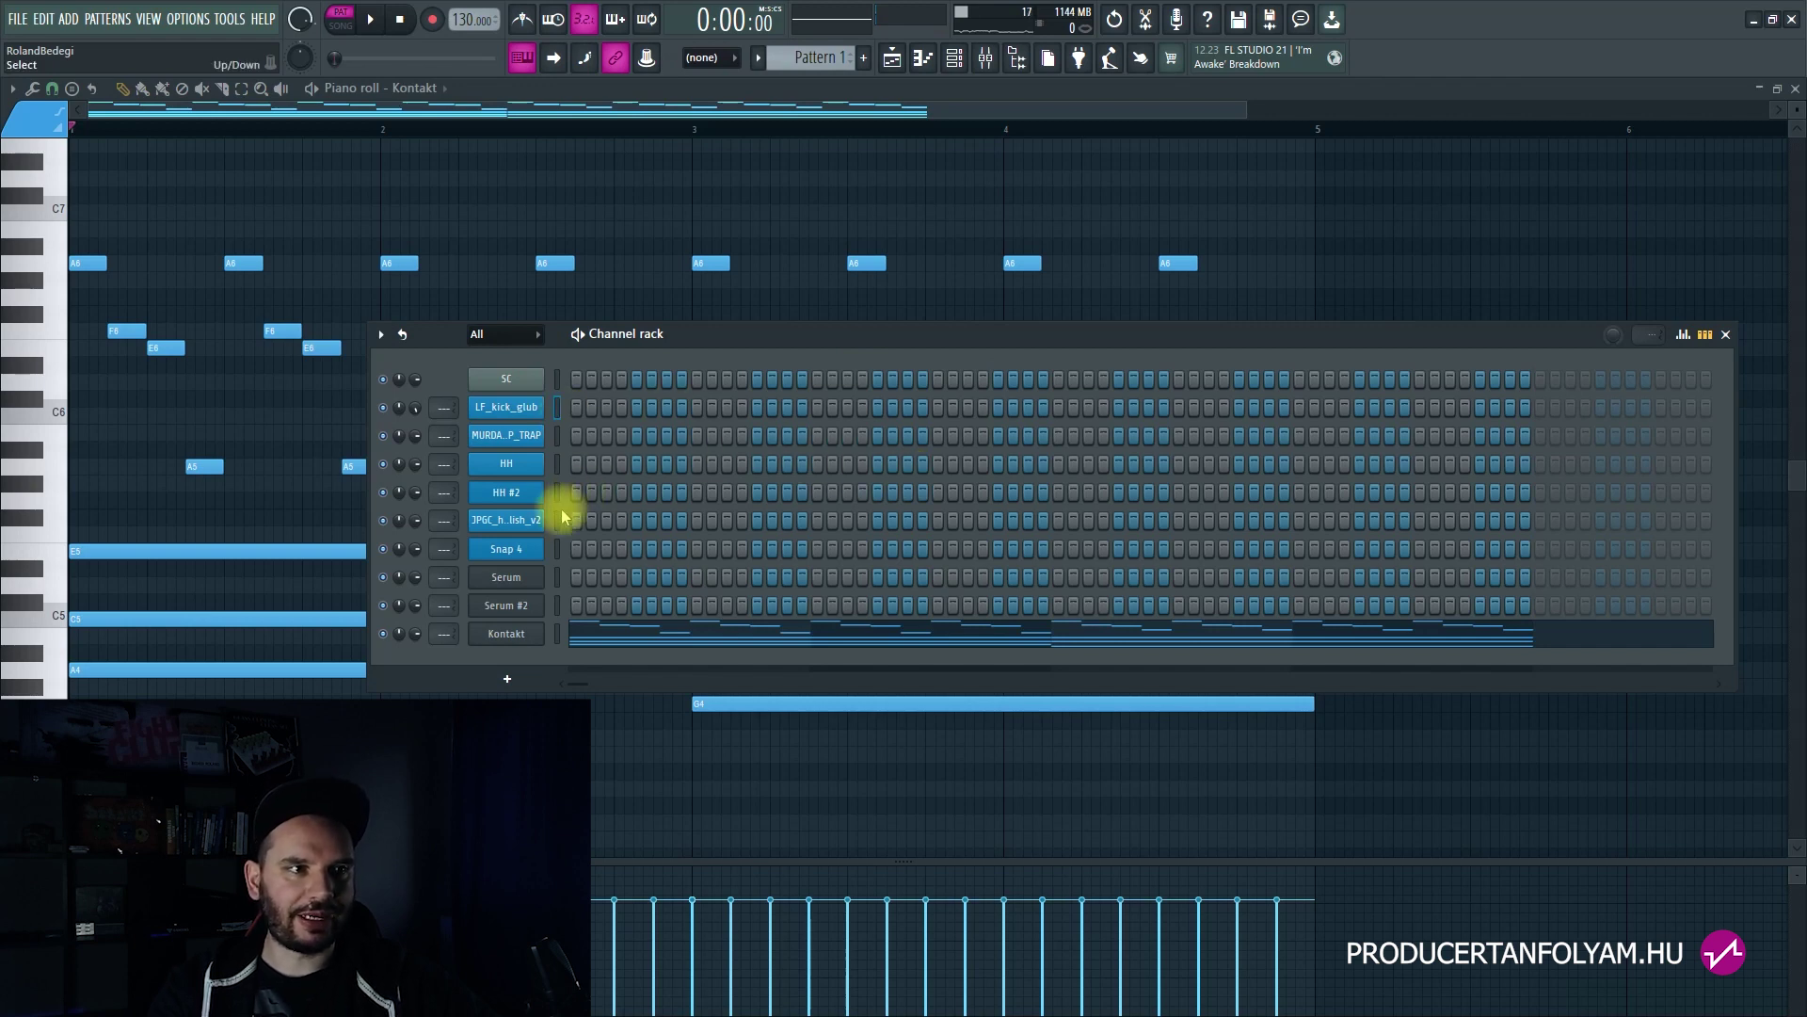
Step: Audition the MURDA_CLAP_TRAP channel, fill it each 8 steps and start playback
click(556, 438)
key(z)
key(z)
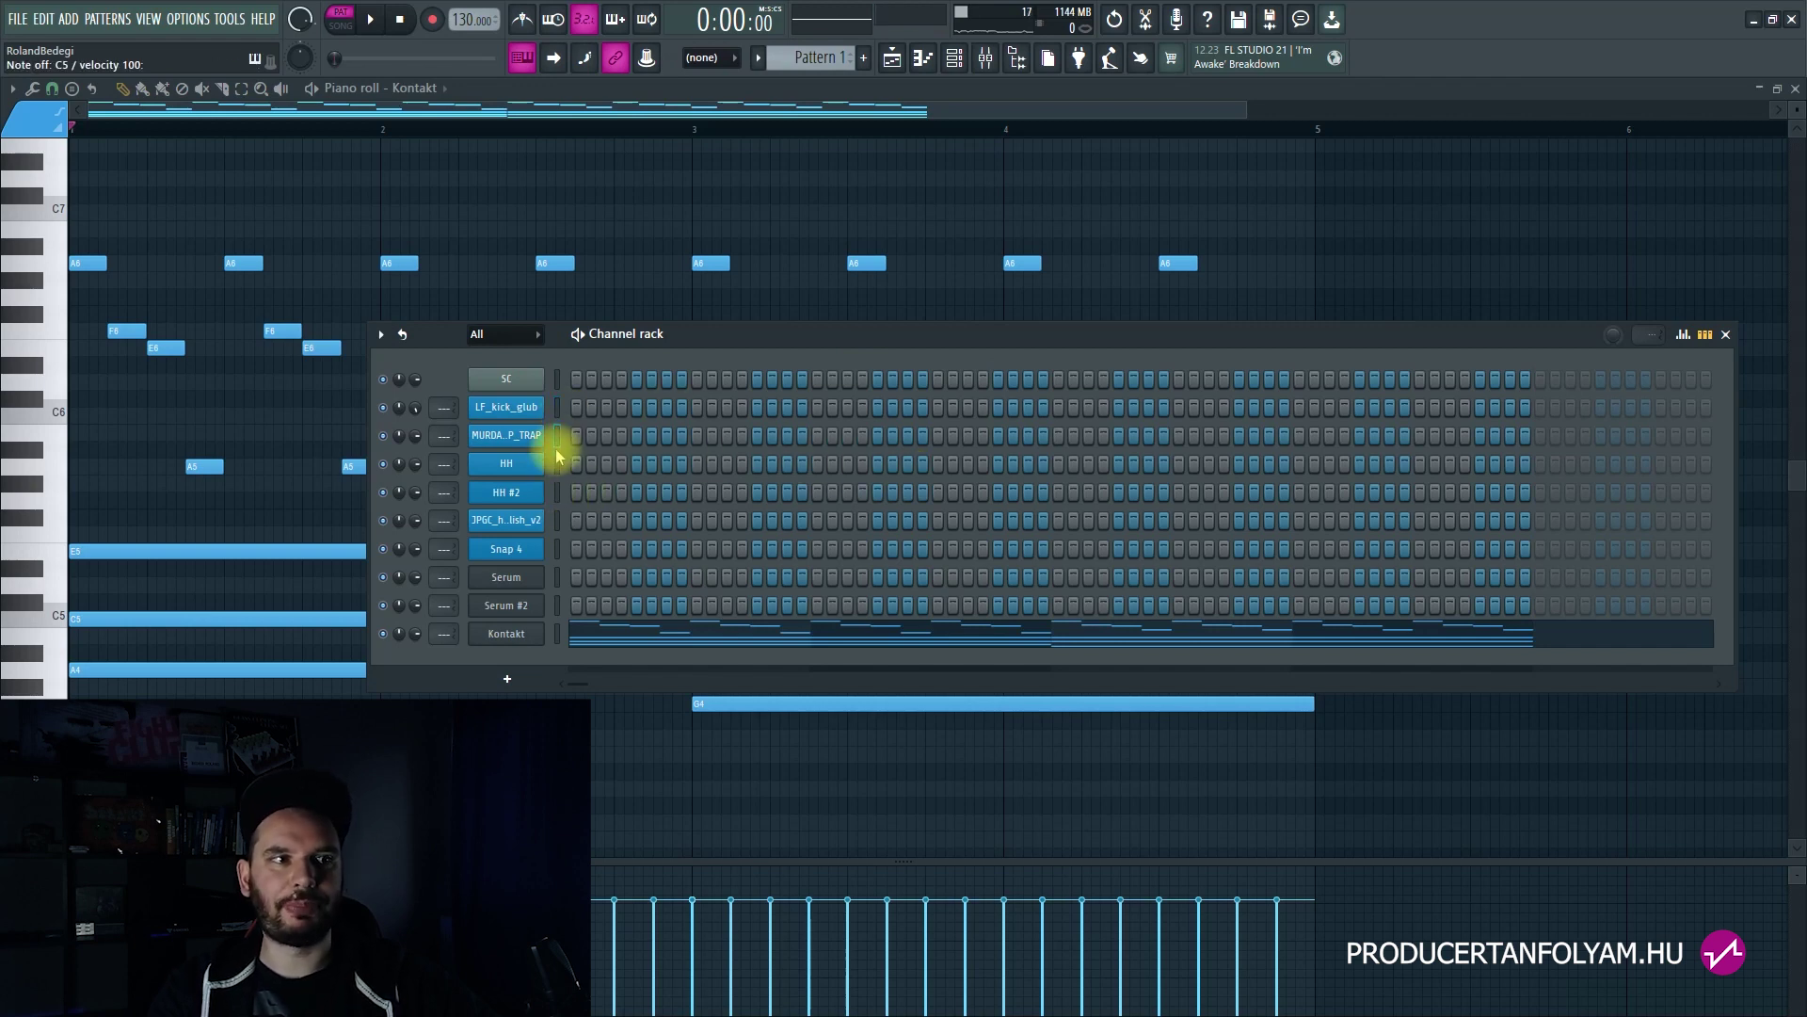
right_click(525, 438)
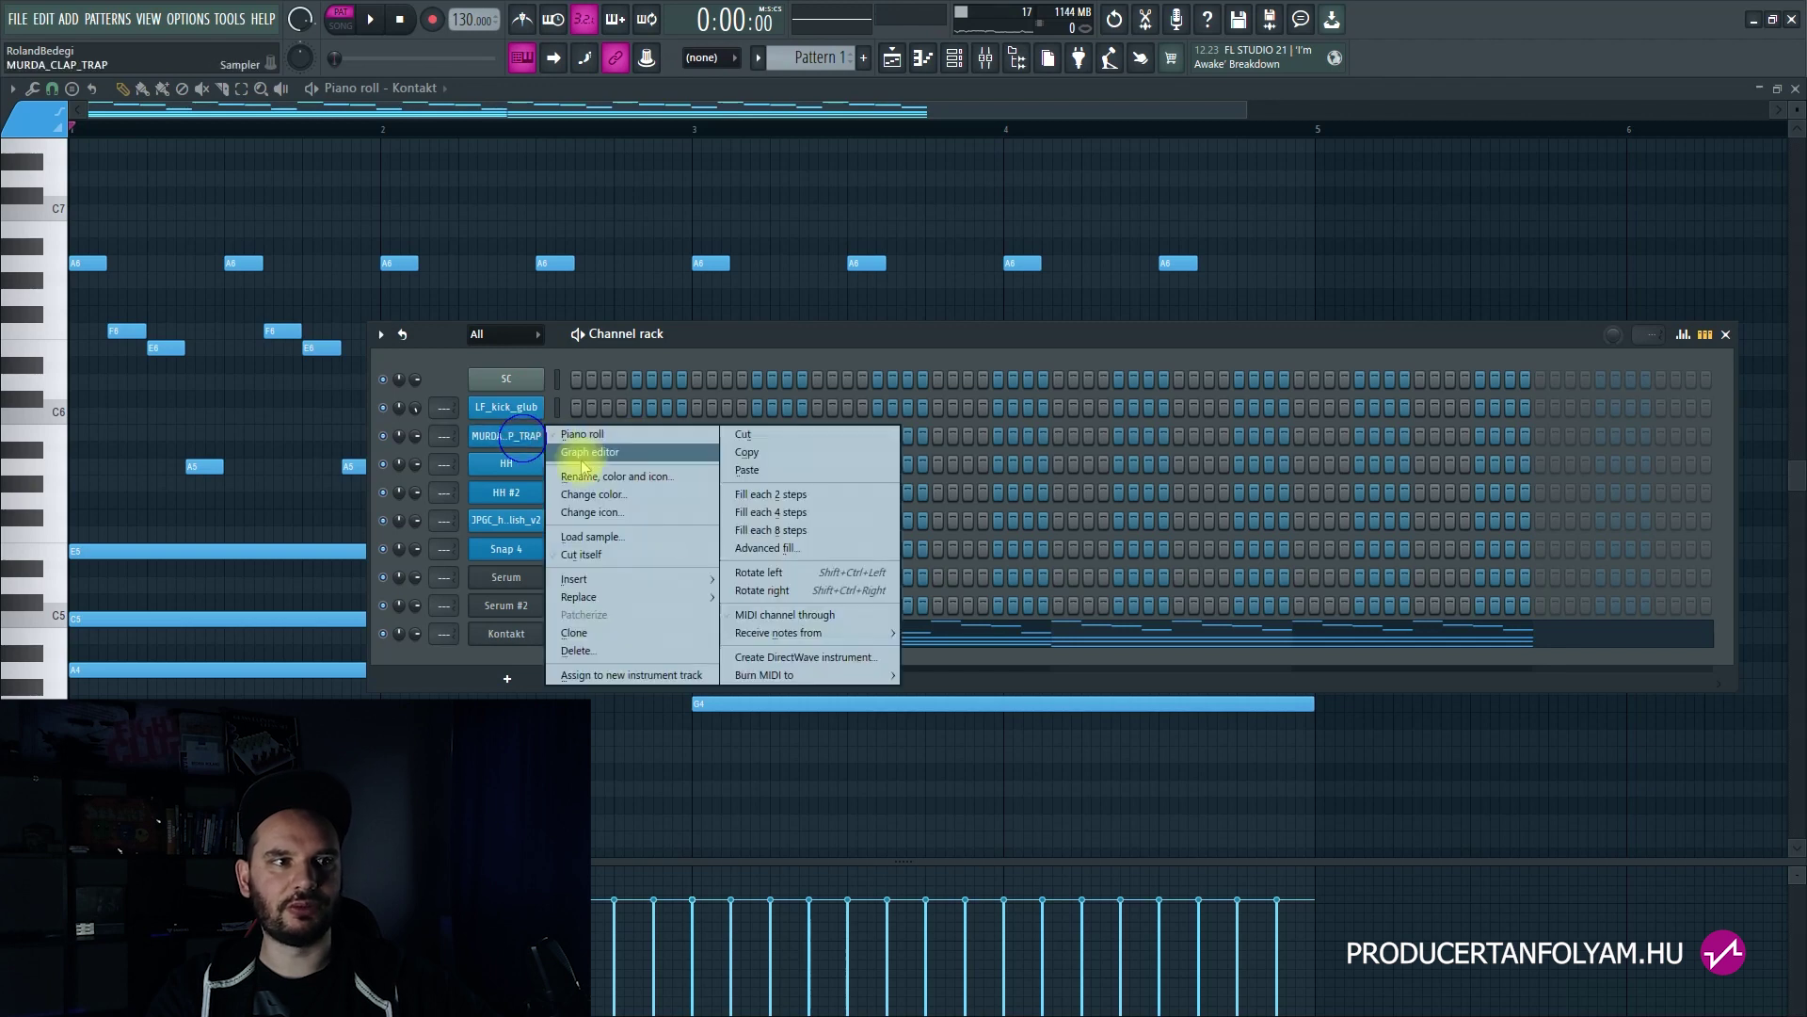
click(768, 529)
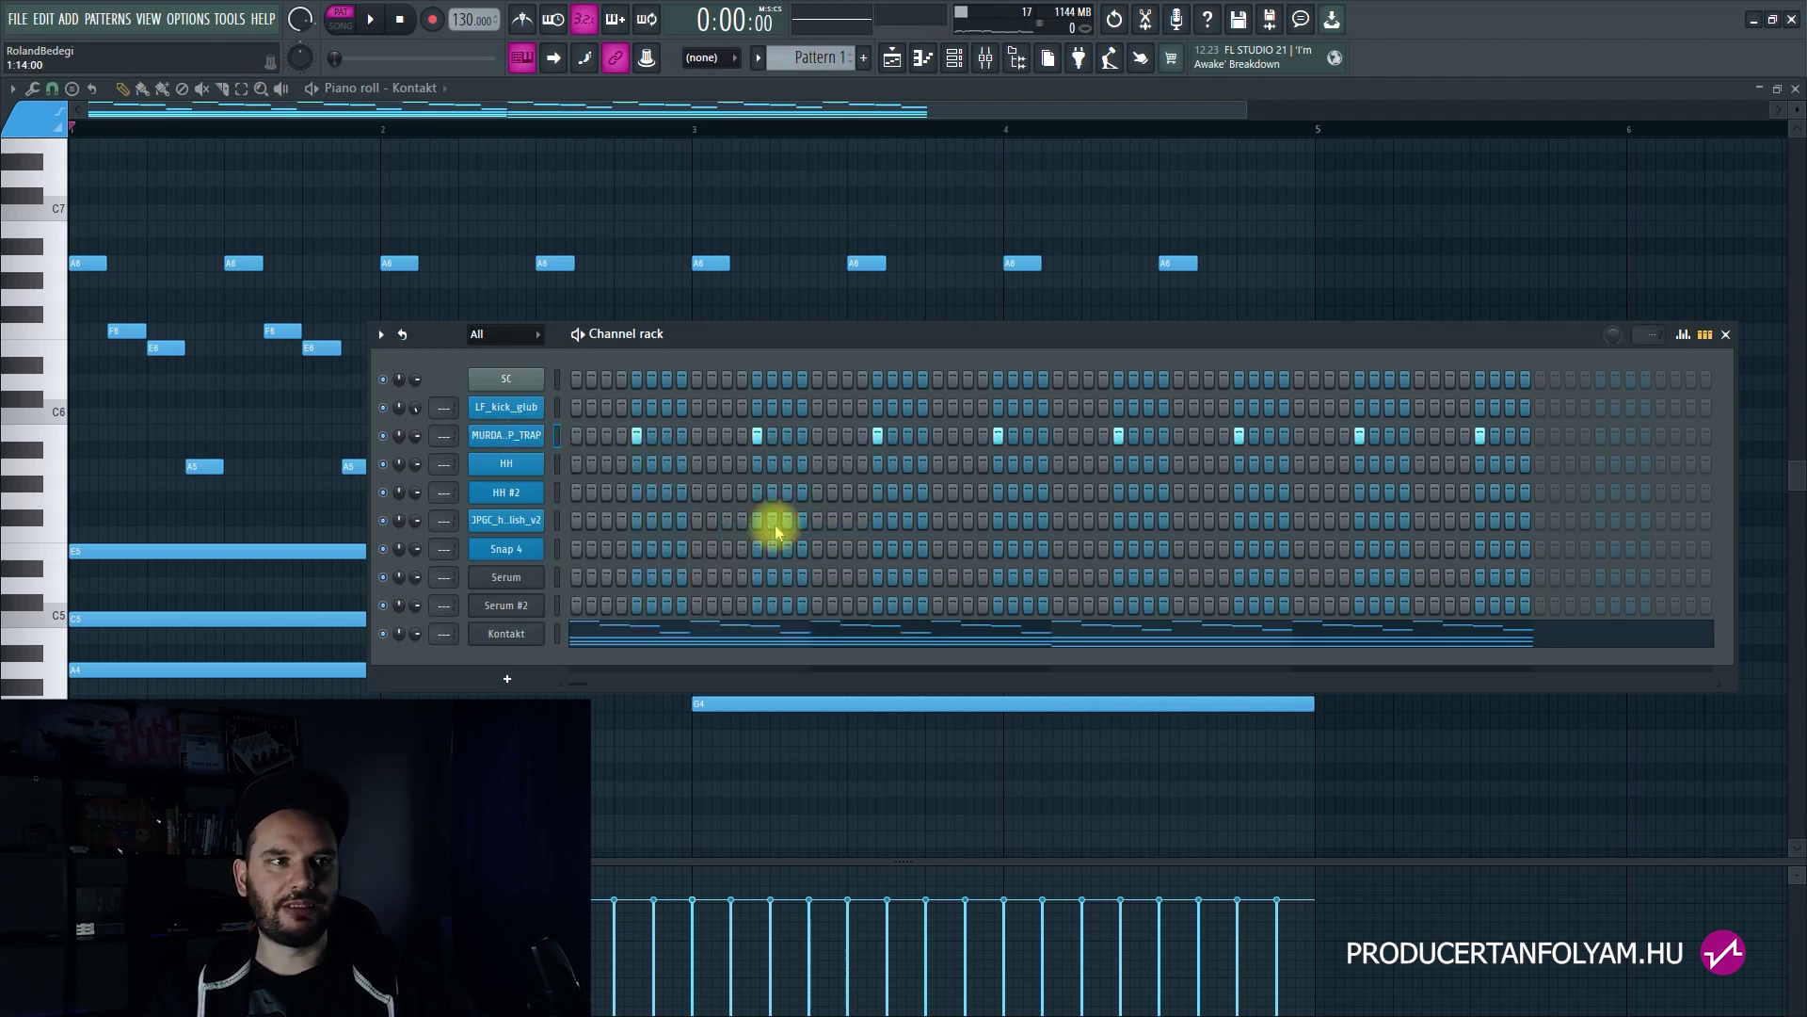
key(space)
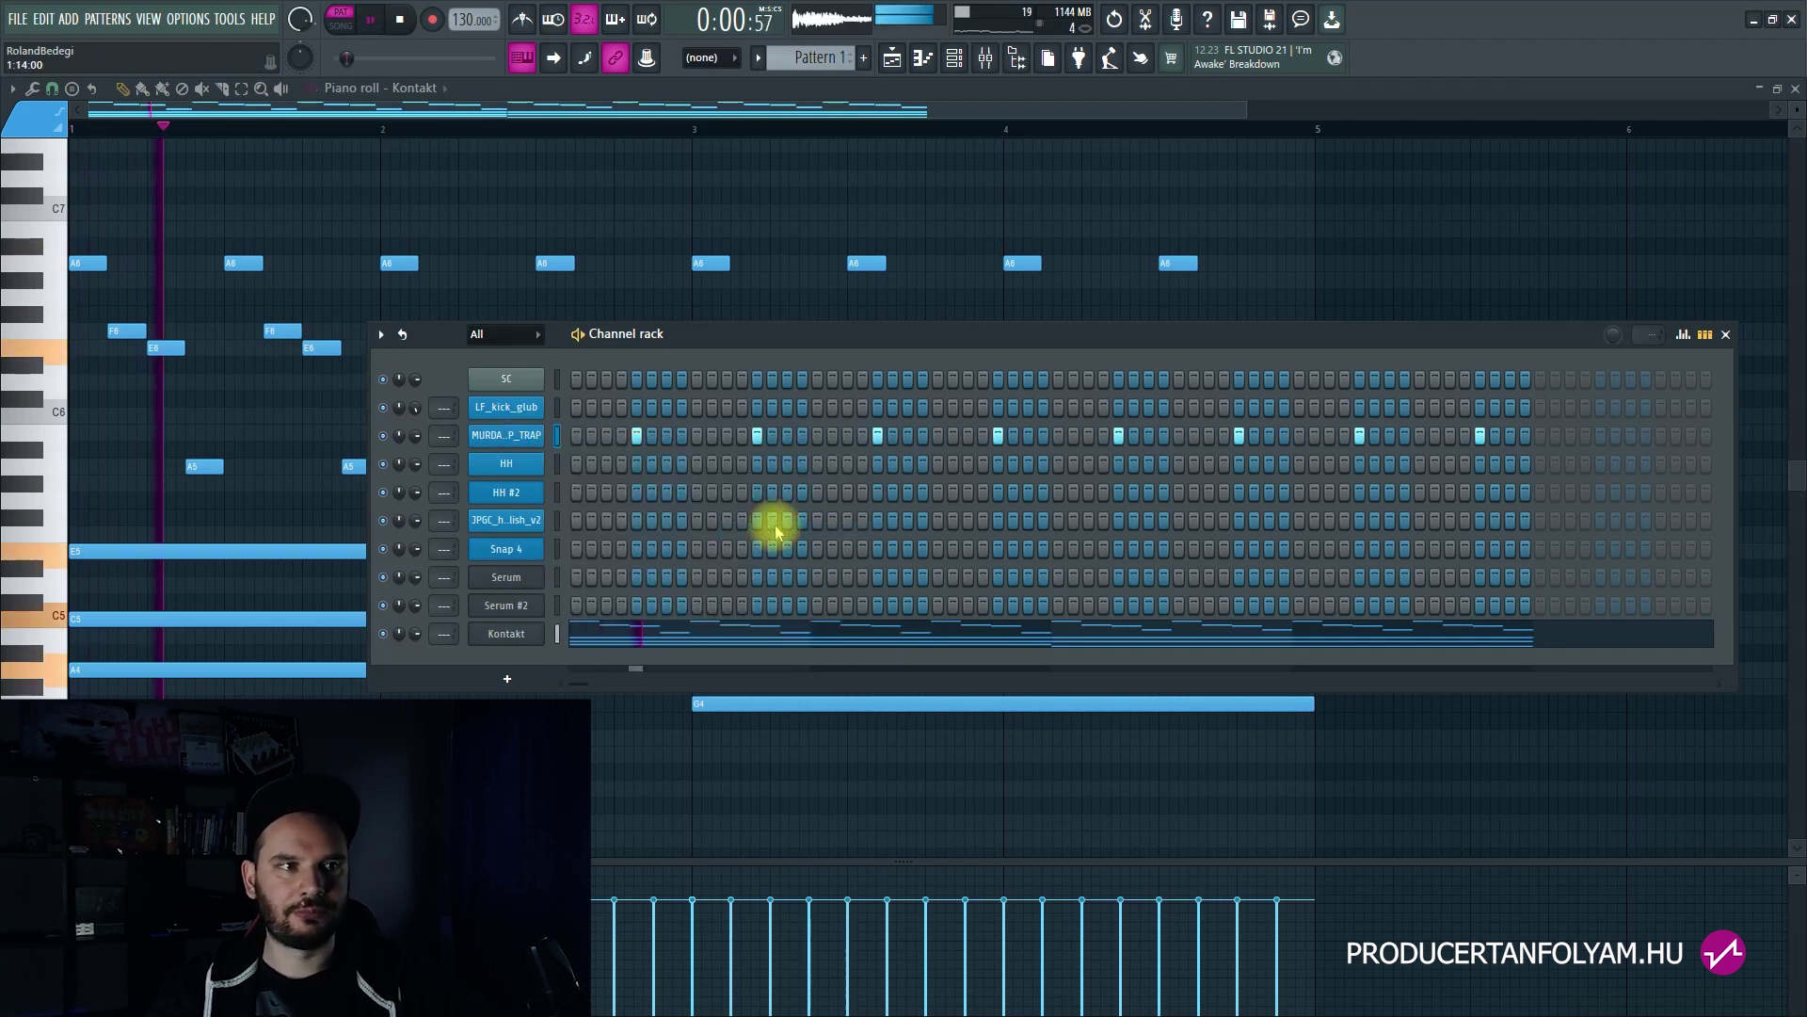
Step: Shift the clap hits four steps earlier and remove every other one, keeping steps 9, 25, 41 and 57
key(ctrl+shift+Left)
key(ctrl+shift+Left)
key(ctrl+shift+Left)
key(ctrl+shift+Left)
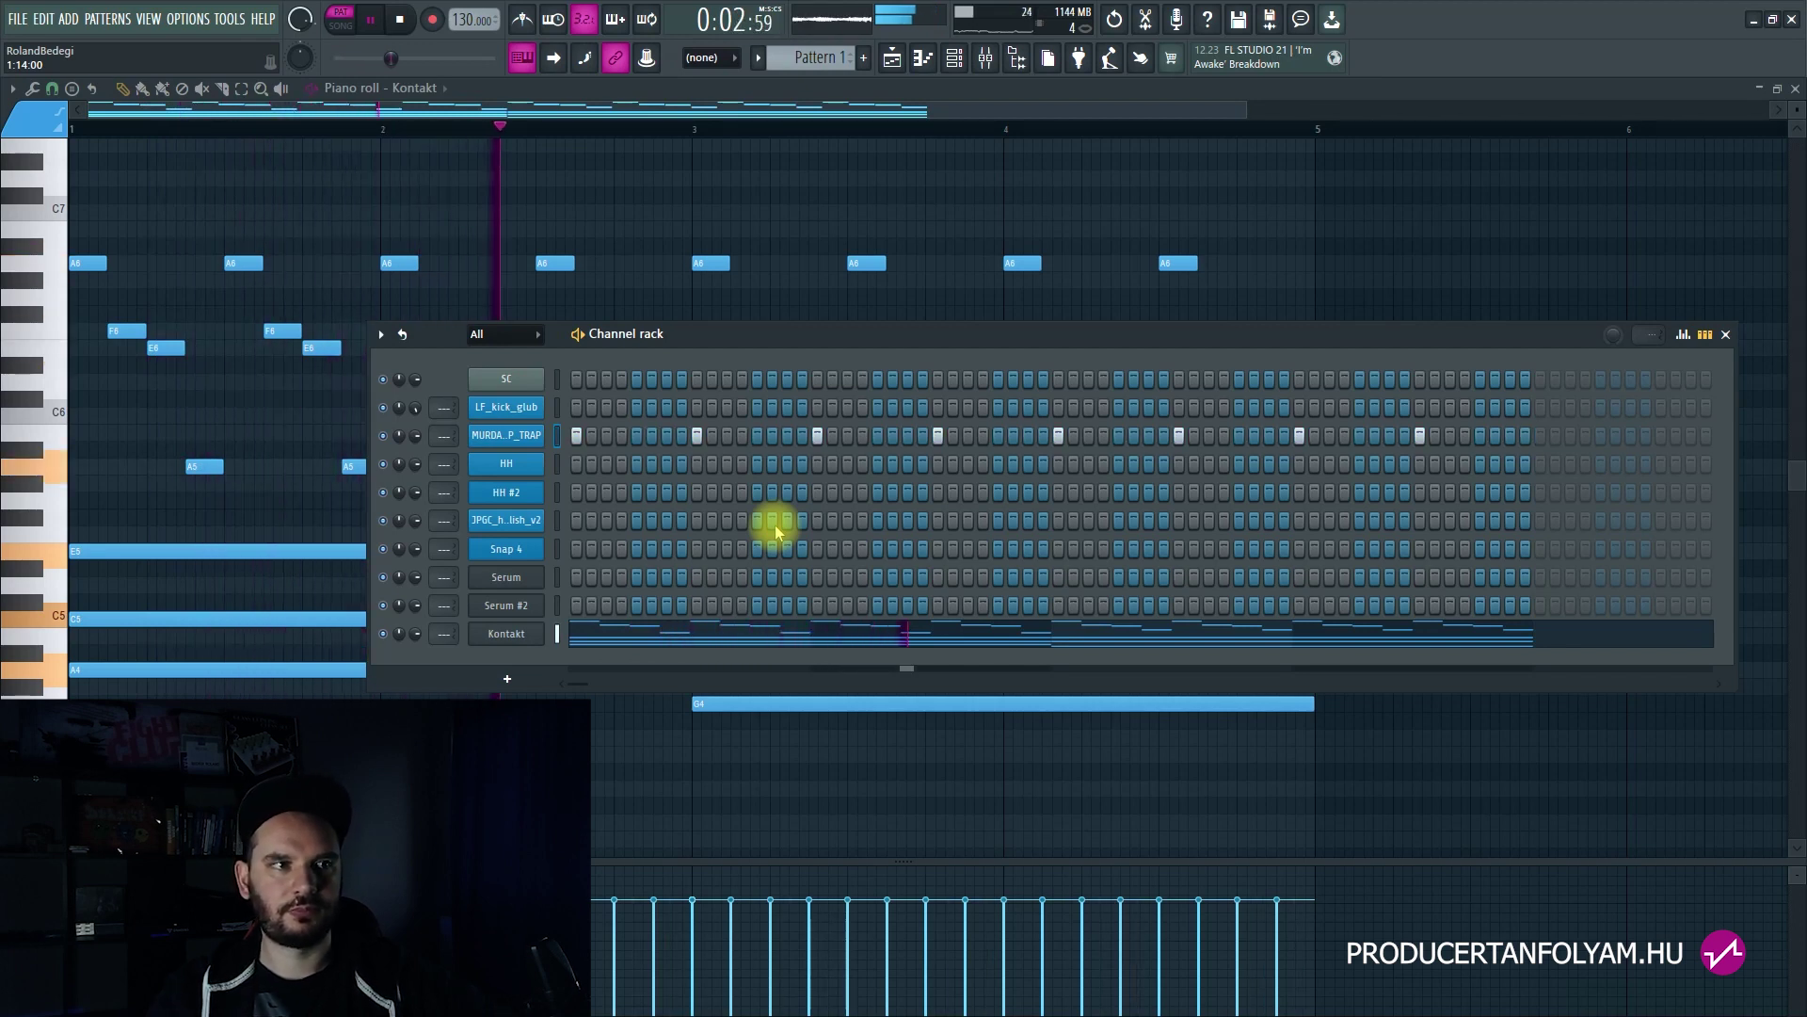
right_click(573, 436)
right_click(818, 435)
right_click(1058, 436)
right_click(1300, 436)
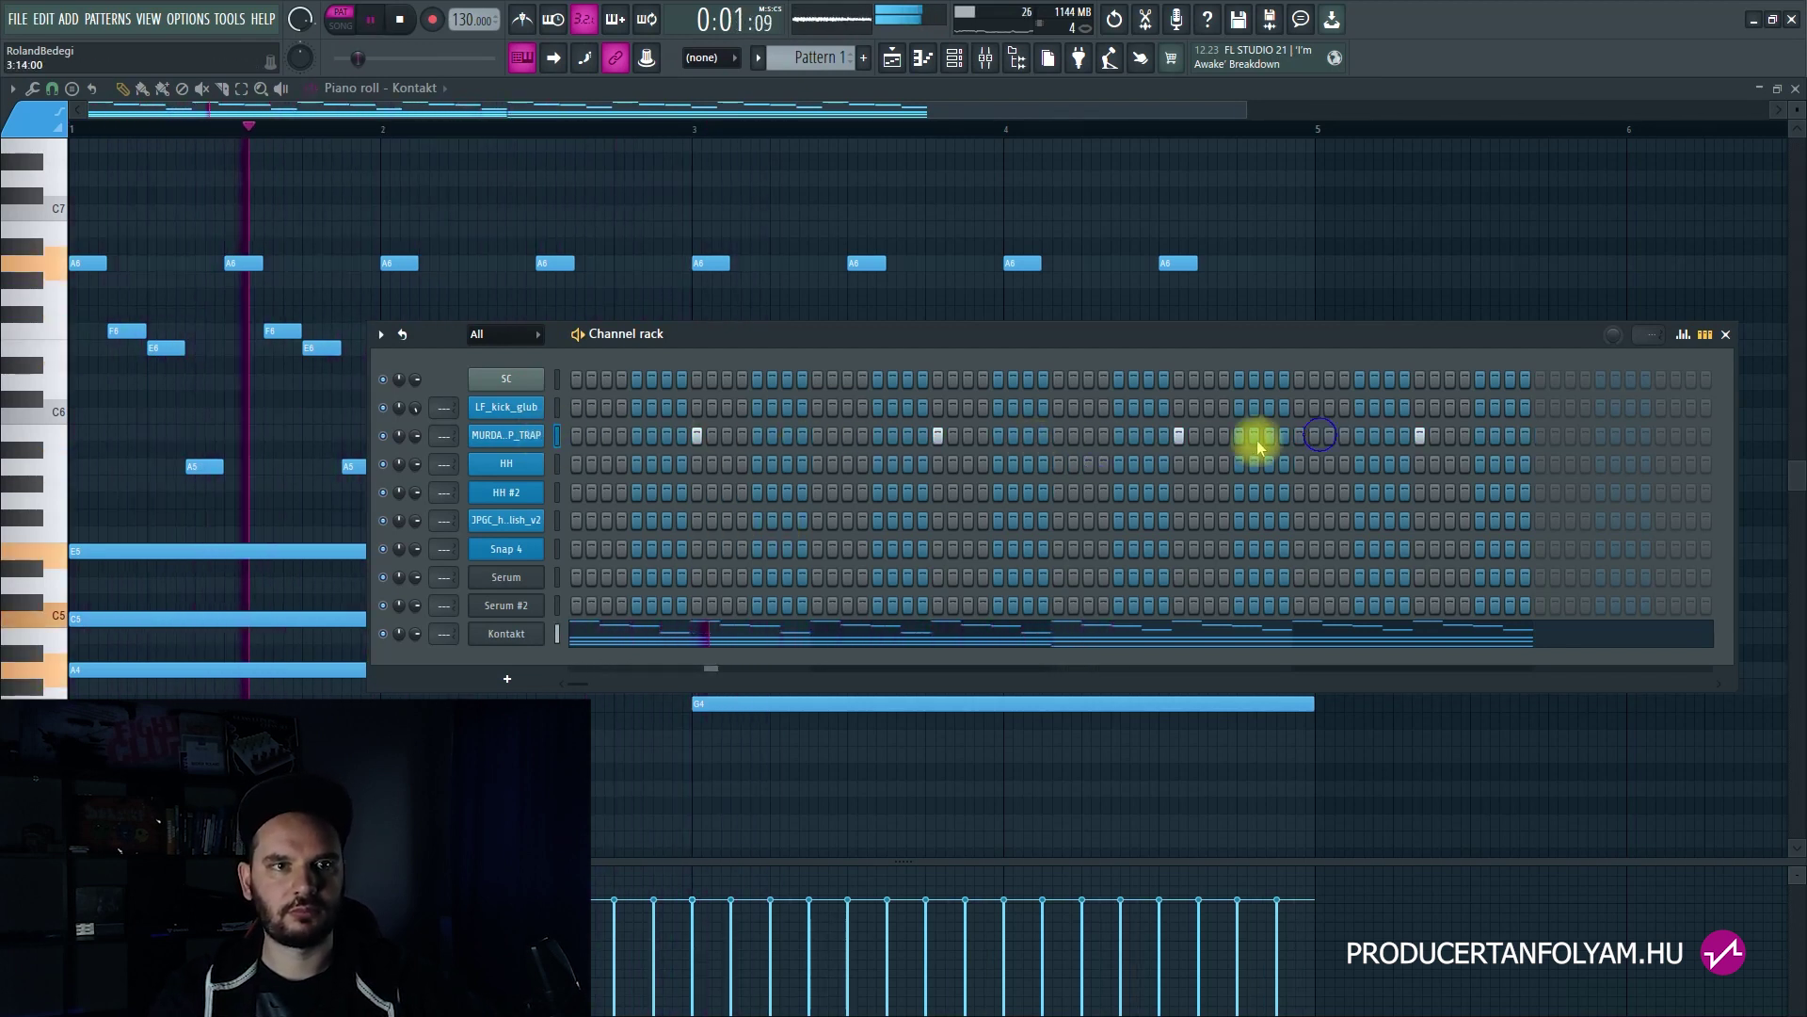
Step: Place kick hits on steps 1, 19, 20 and 23 of the LF_kick_glub channel while checking them against playback
click(576, 407)
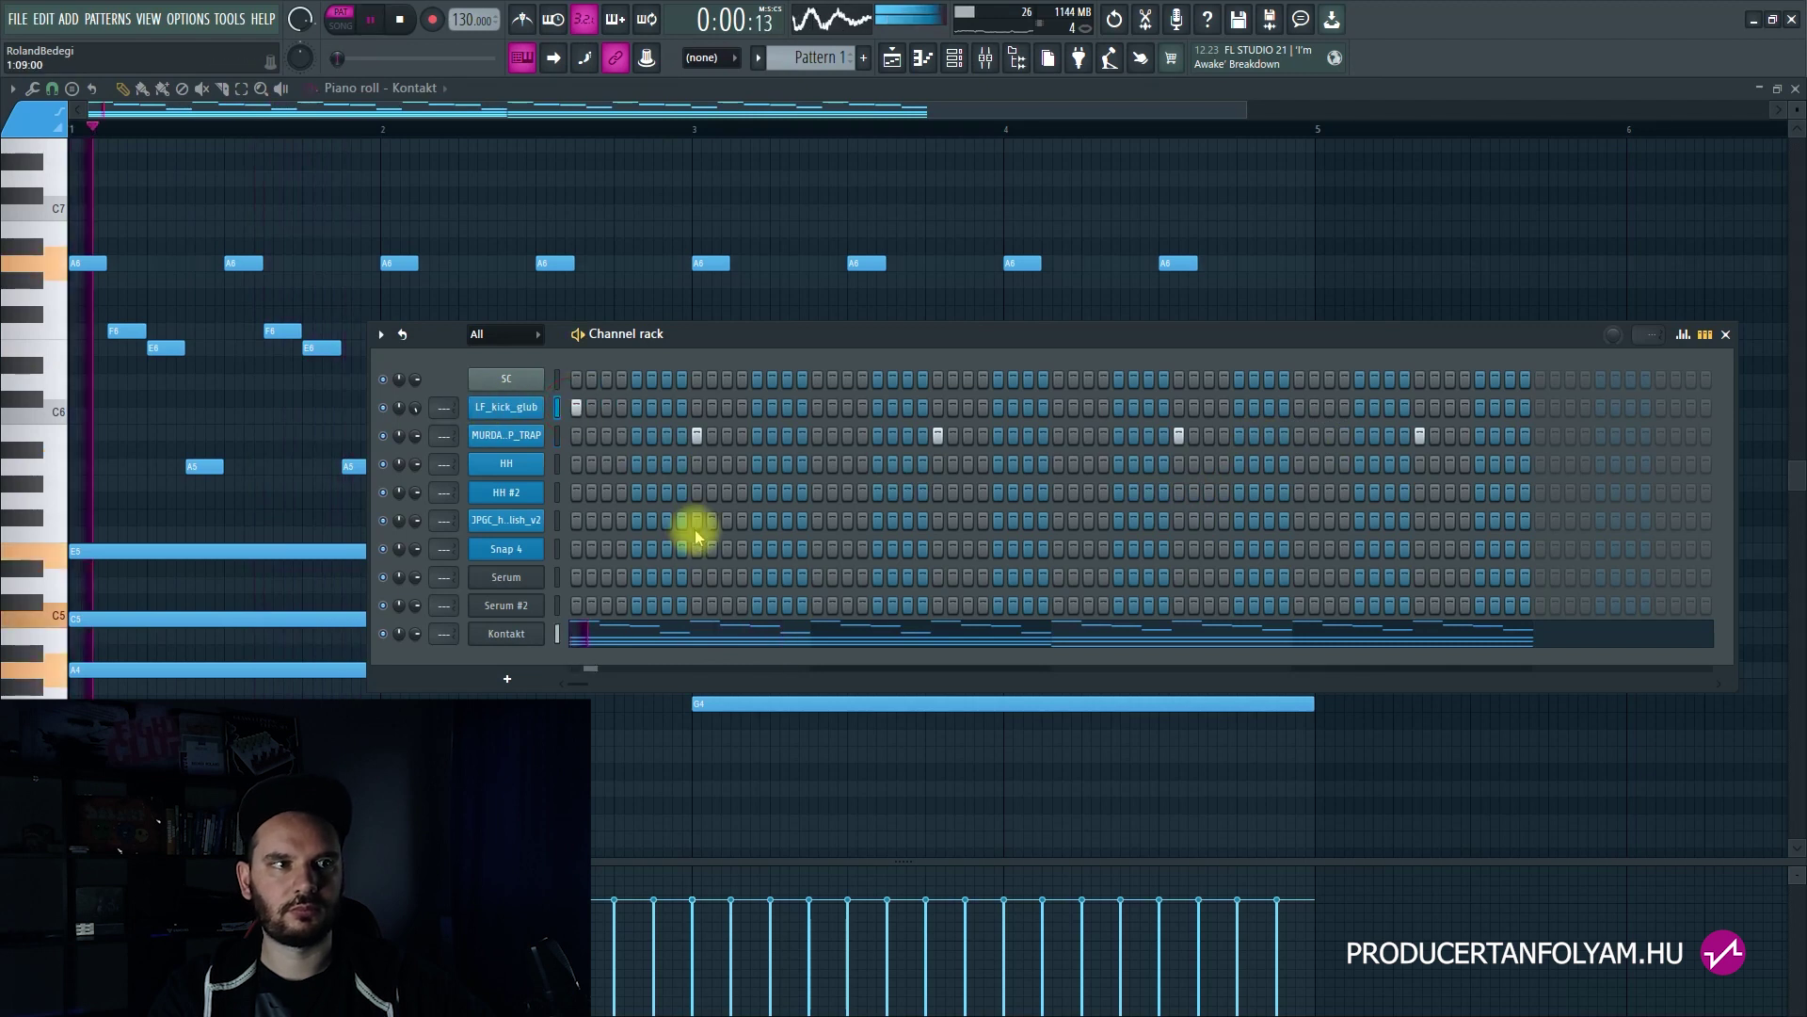
click(848, 407)
key(space)
click(862, 406)
key(space)
click(908, 407)
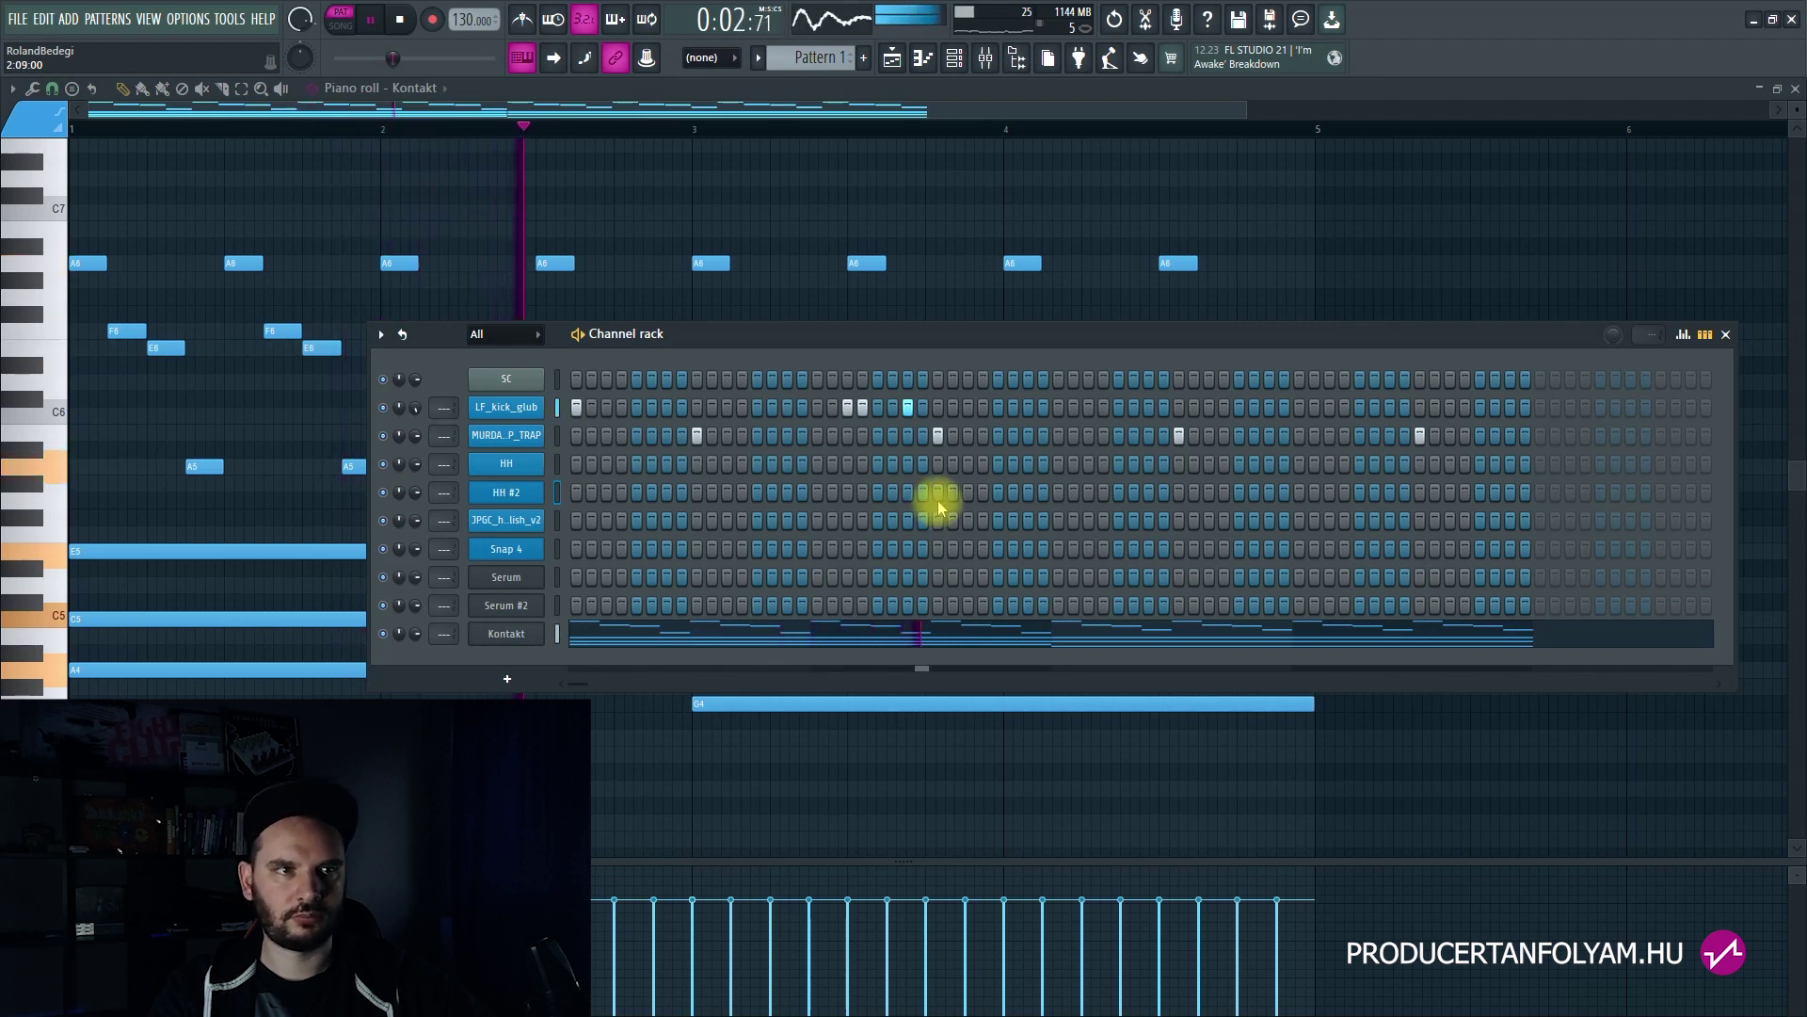
Step: Extend the kick pattern with hits on steps 33, 39, 43 and 47, checking it against playback
click(1056, 408)
key(space)
key(space)
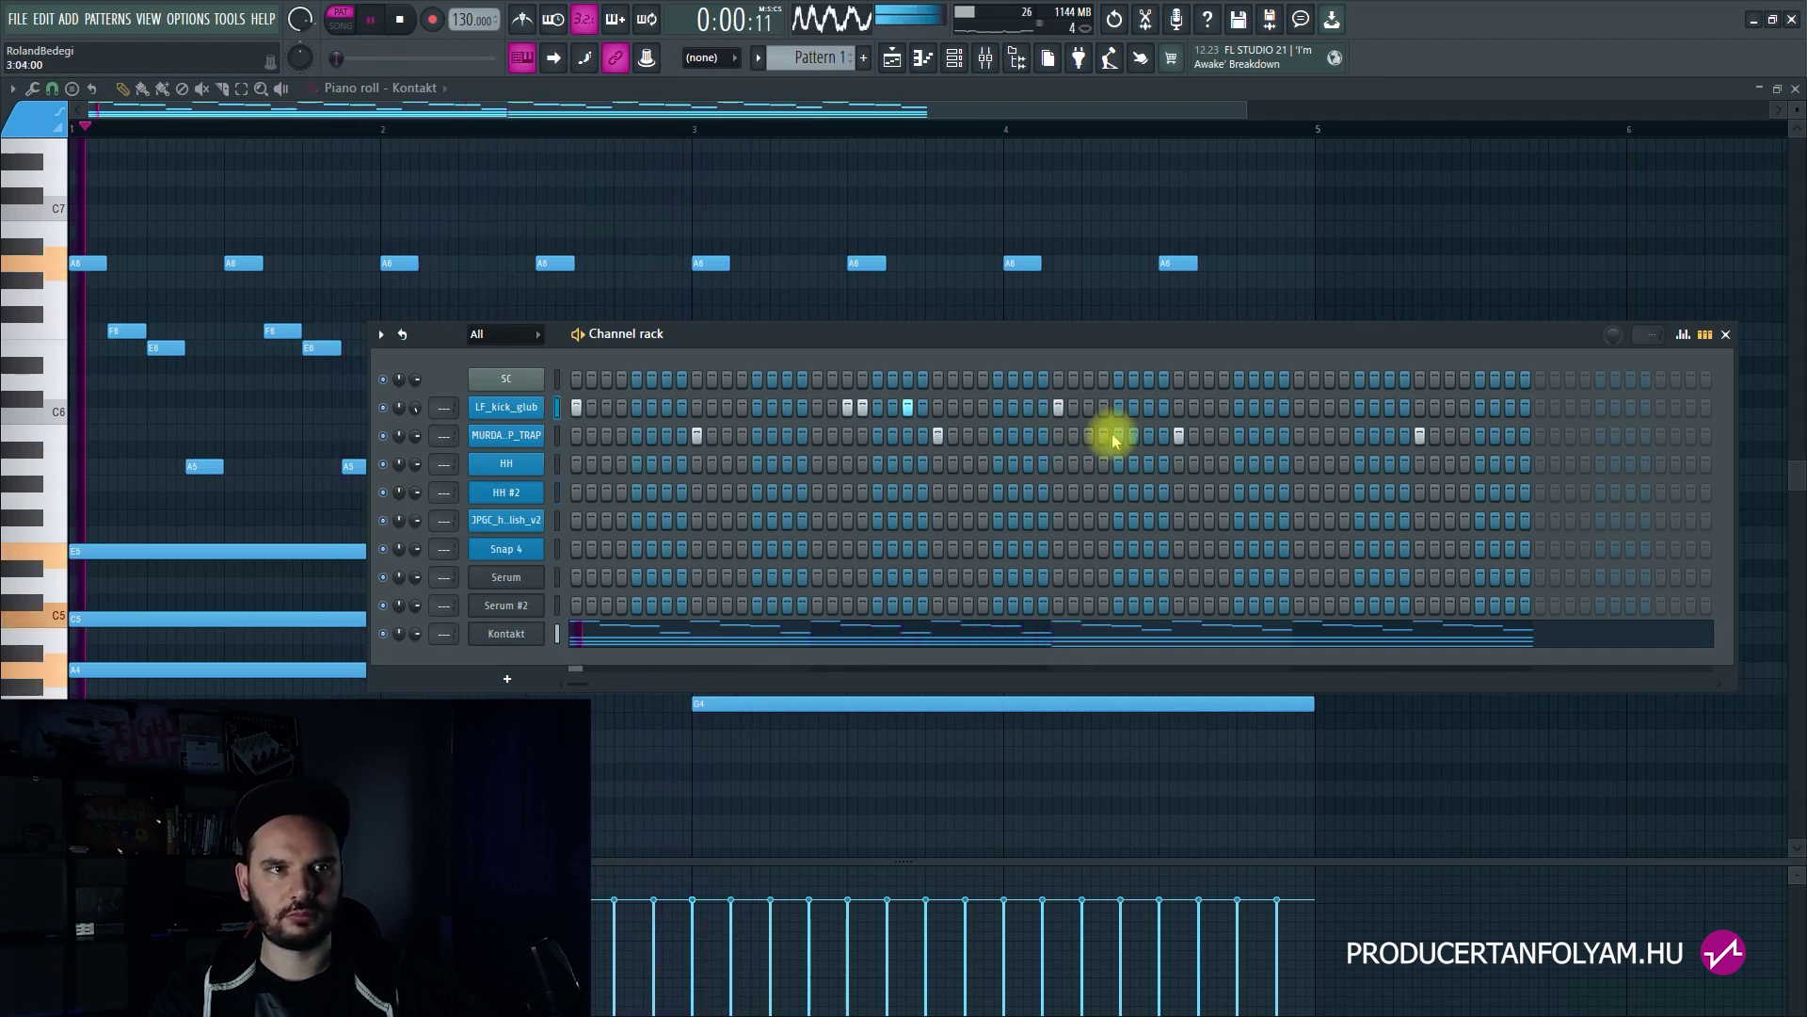
click(1149, 407)
click(1209, 407)
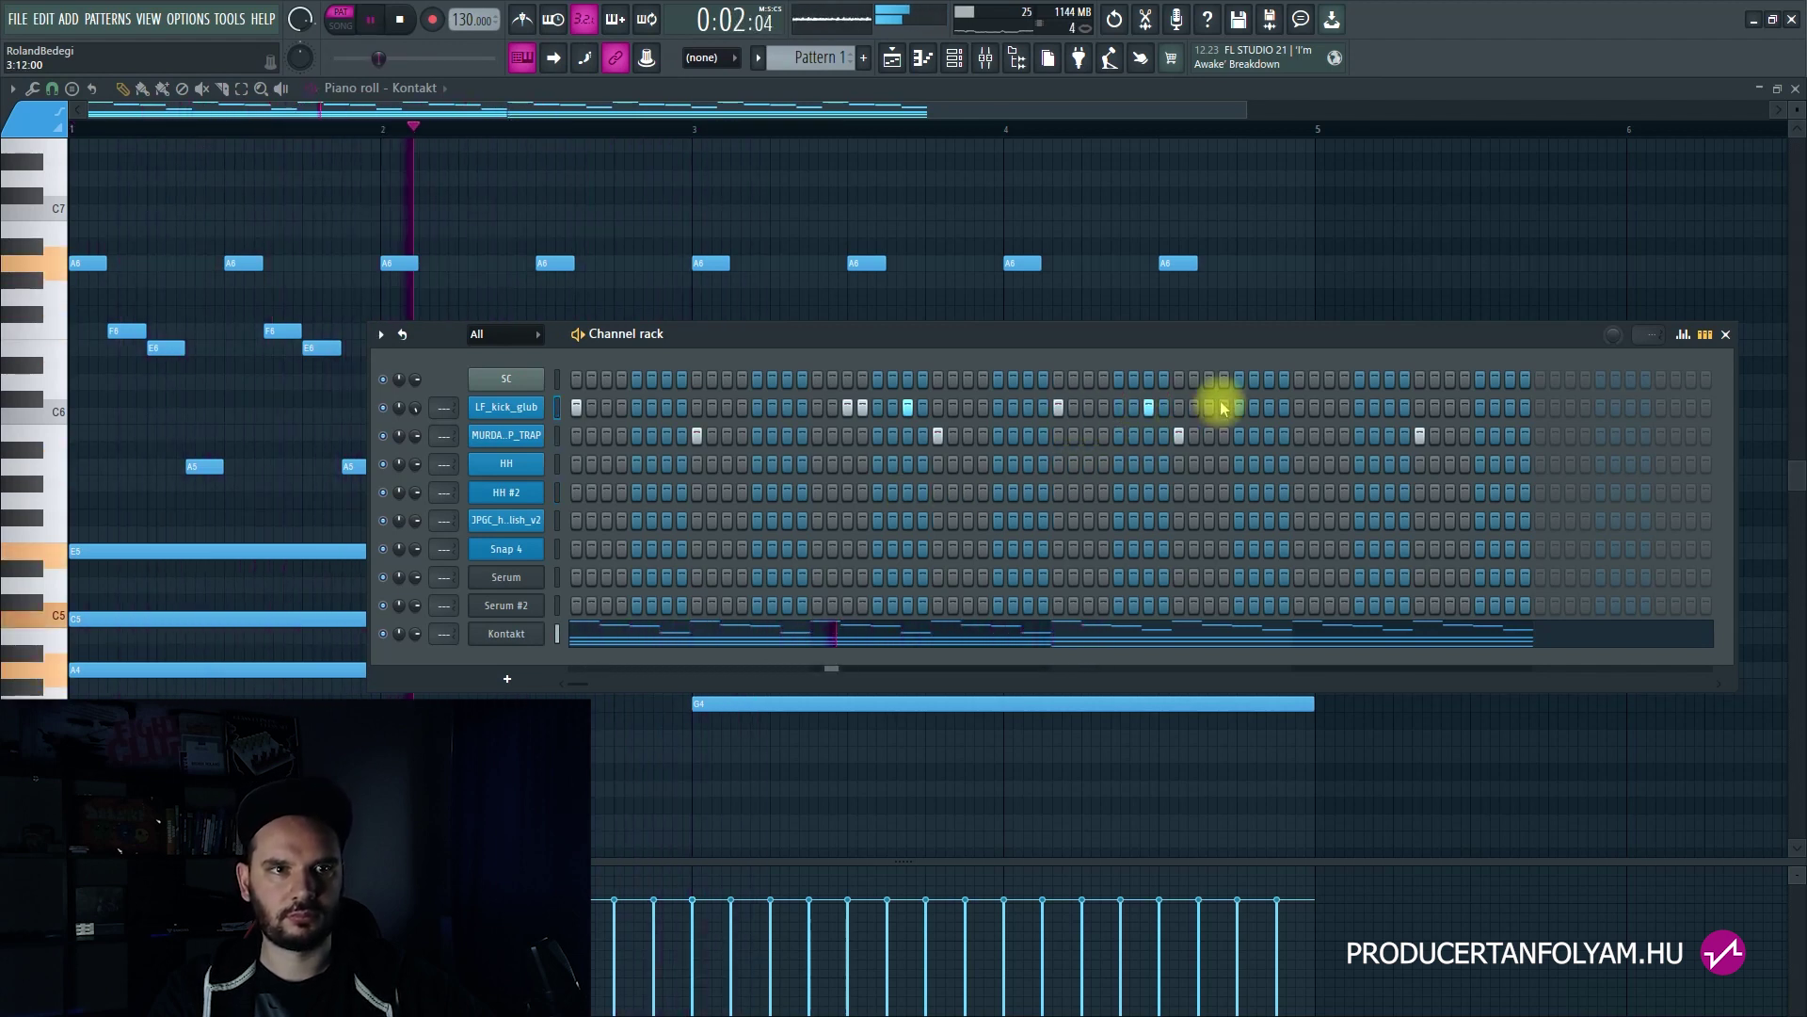
click(1269, 408)
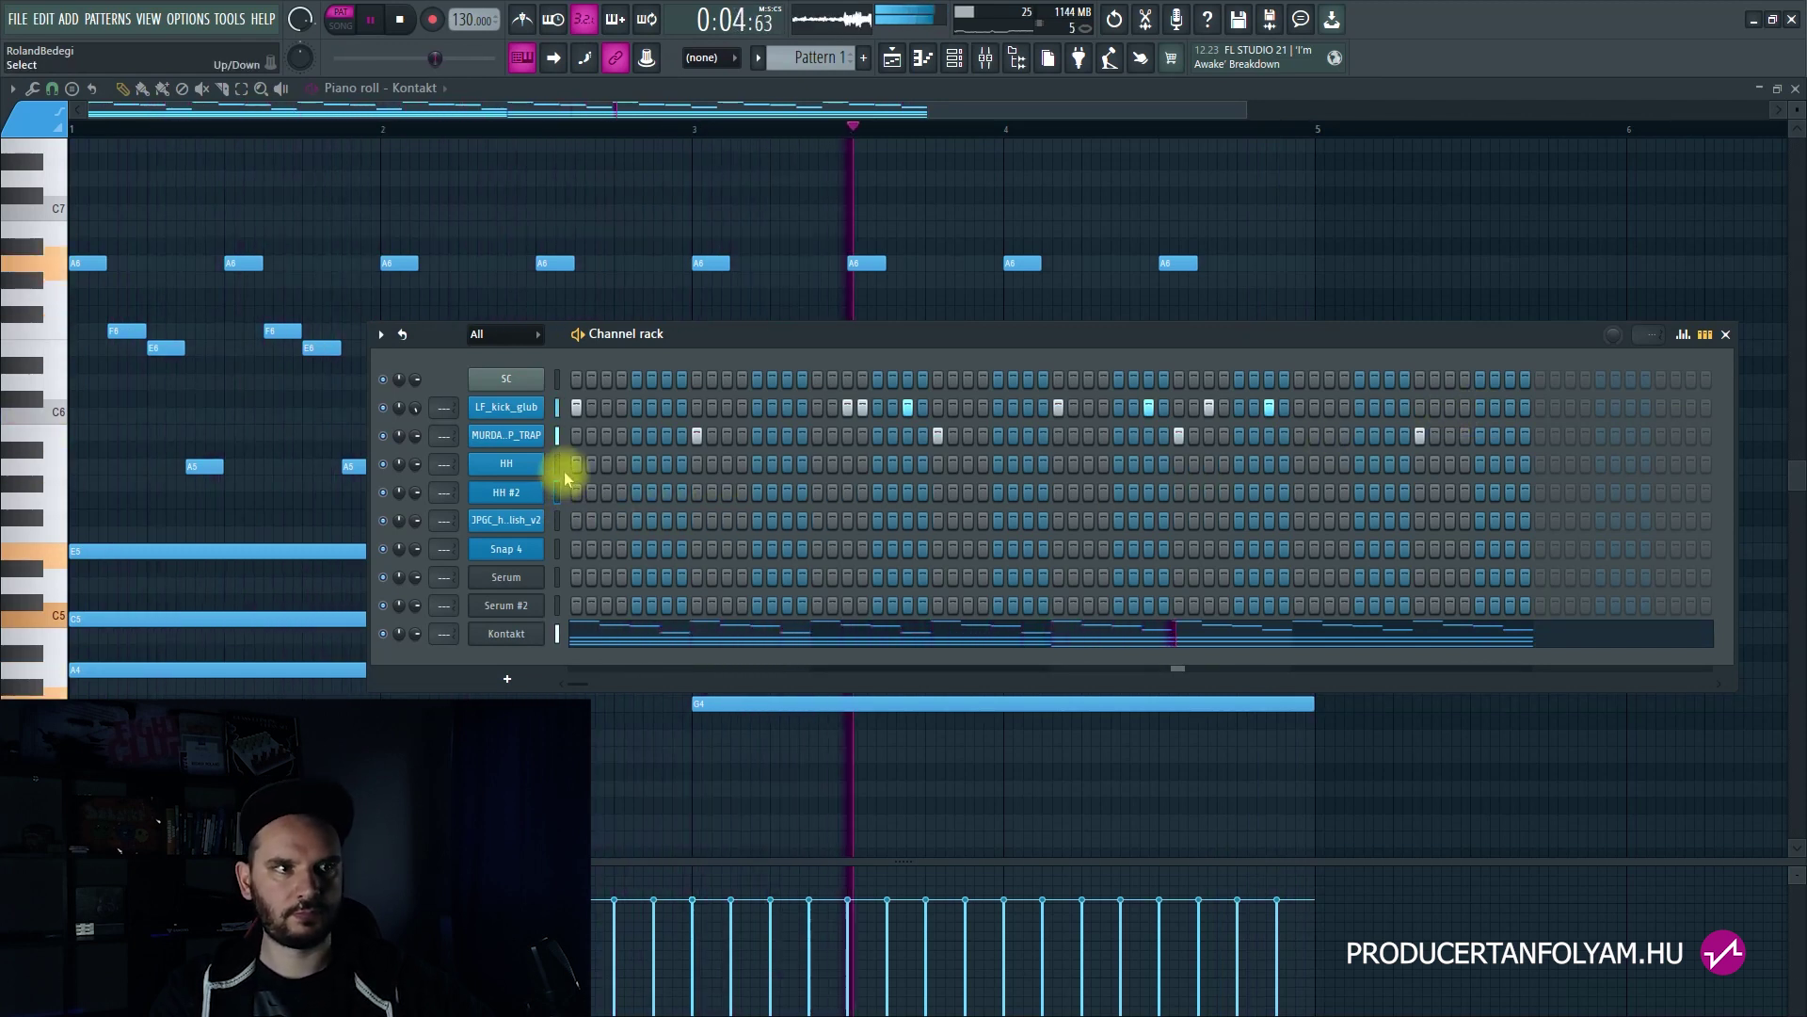
key(space)
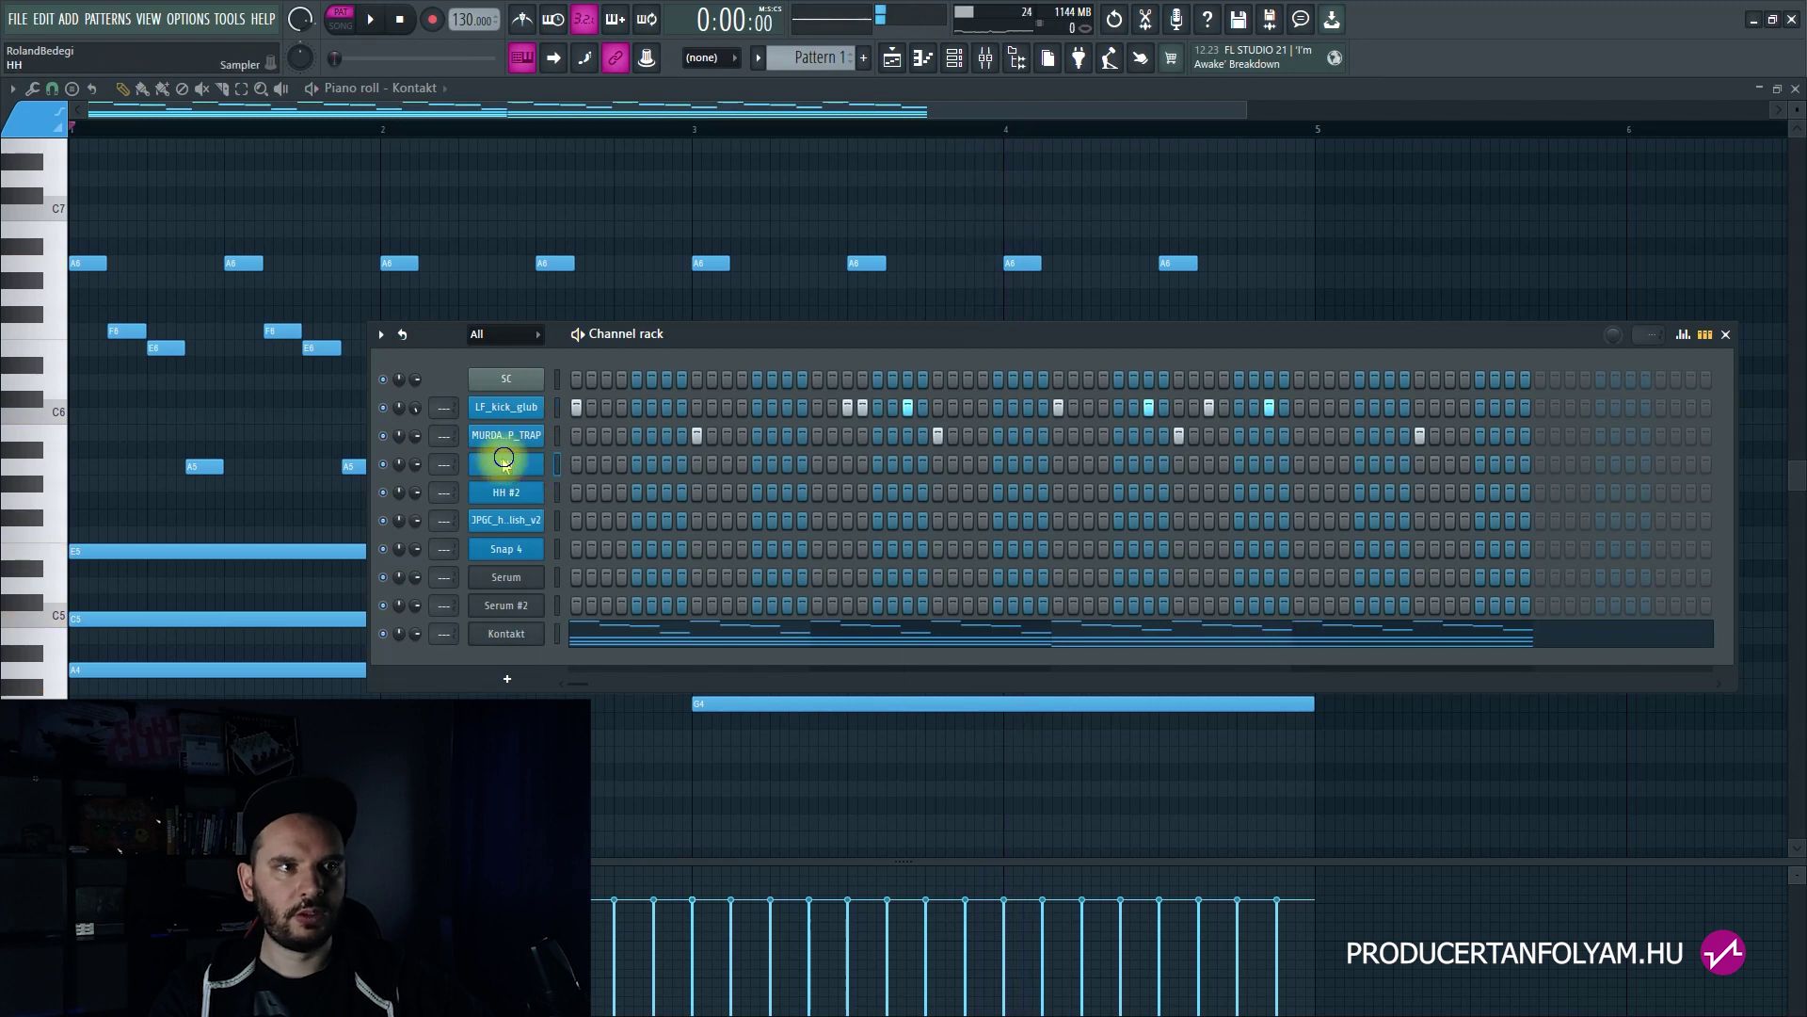
Step: Fill the HH channel with a hi-hat hit each 8 steps and play the pattern
right_click(516, 461)
click(770, 541)
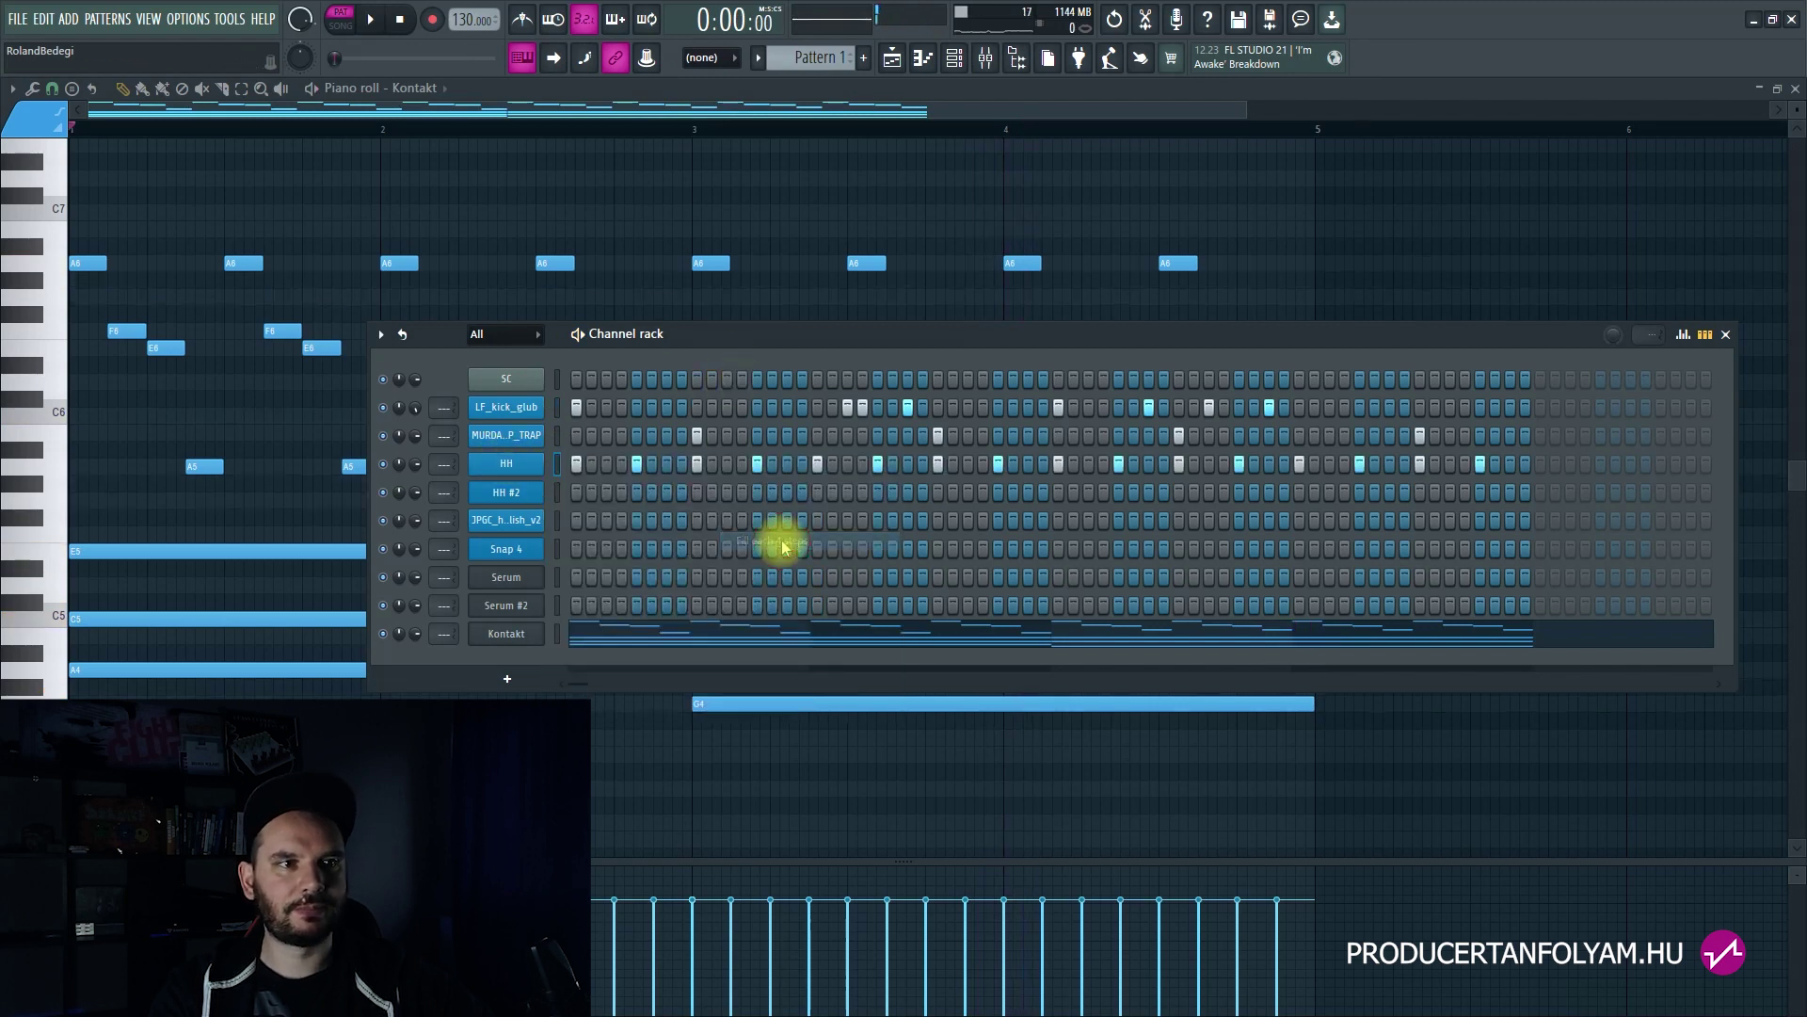
right_click(516, 465)
click(779, 559)
key(space)
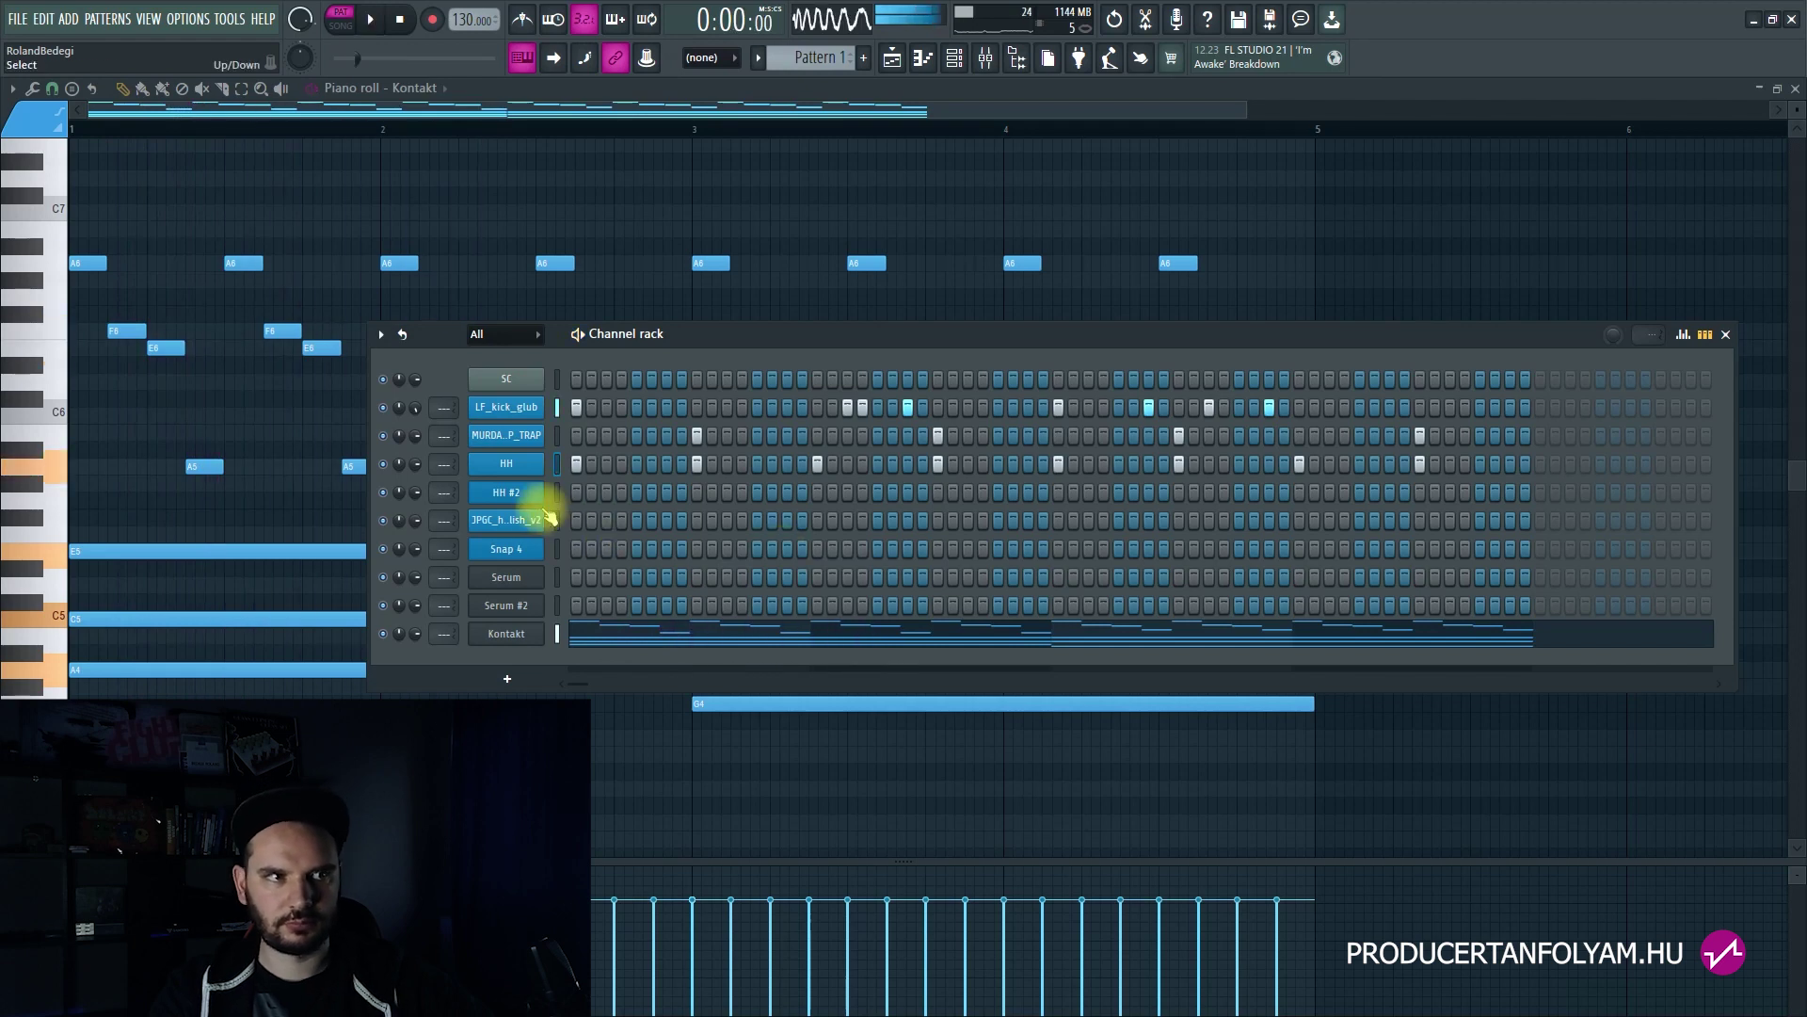
key(space)
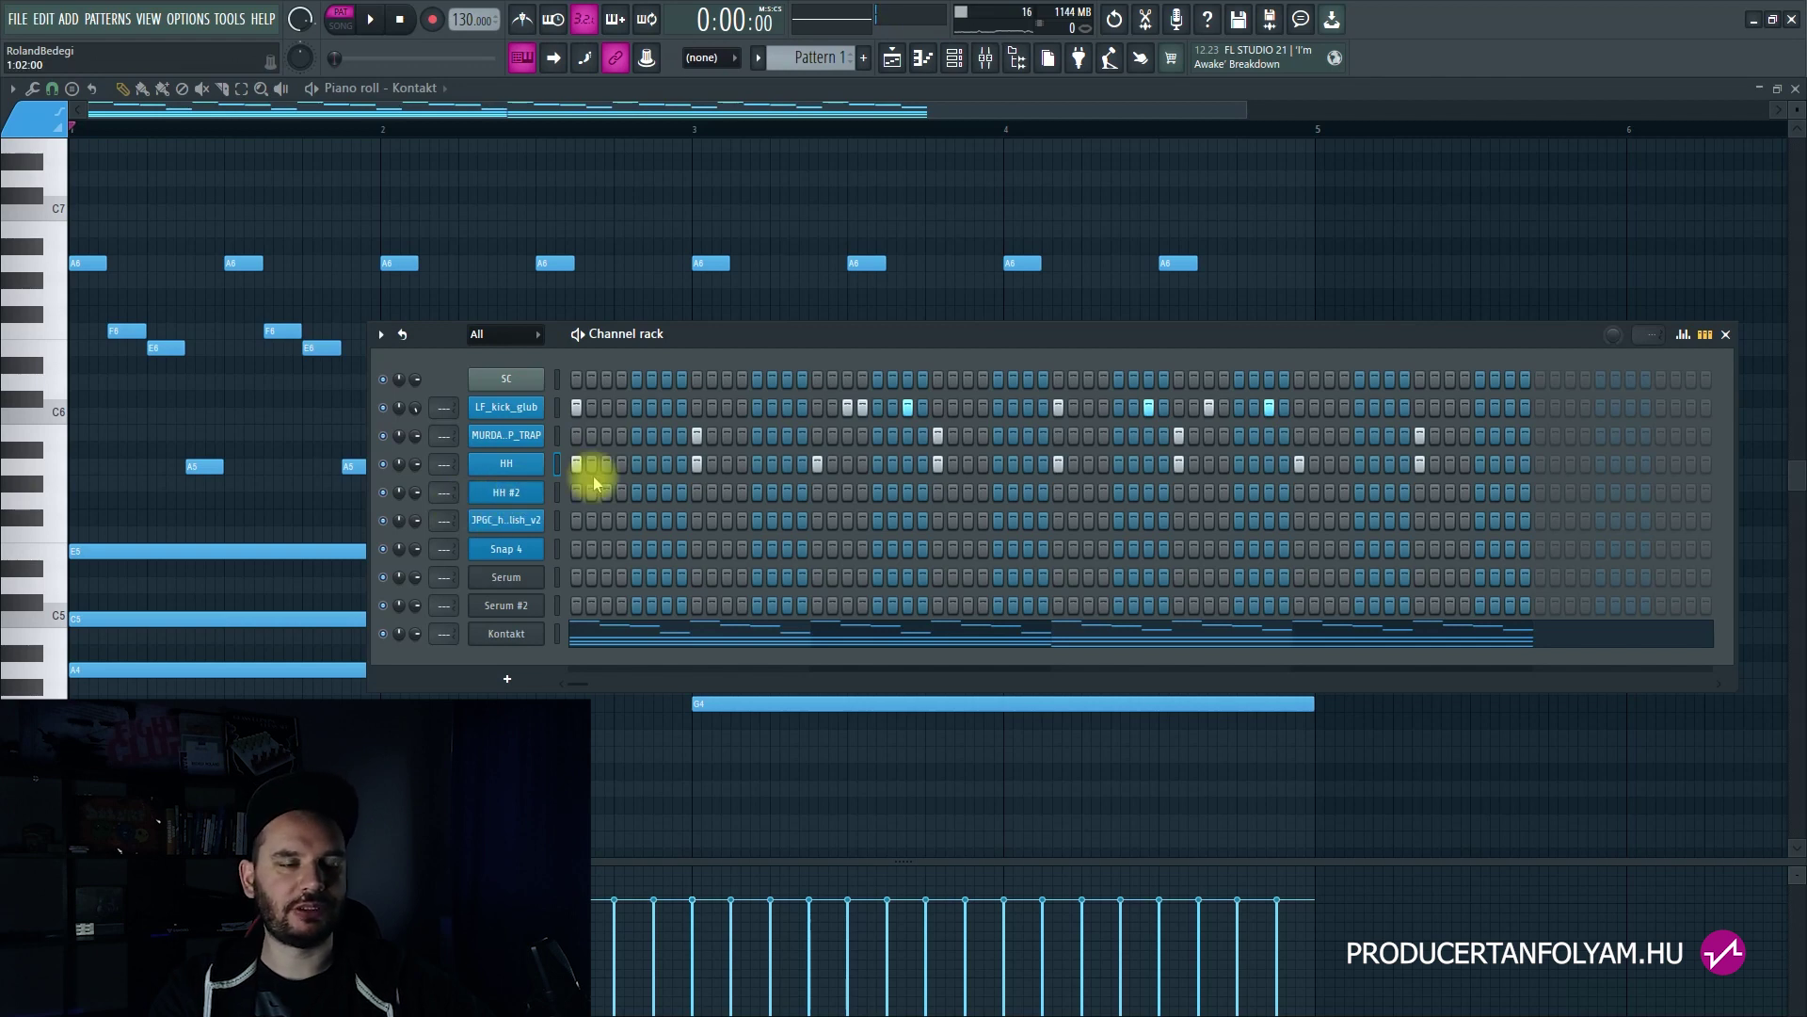
Step: Audition the hi-hat sound and open the piano roll of the HH #2 channel
key(z)
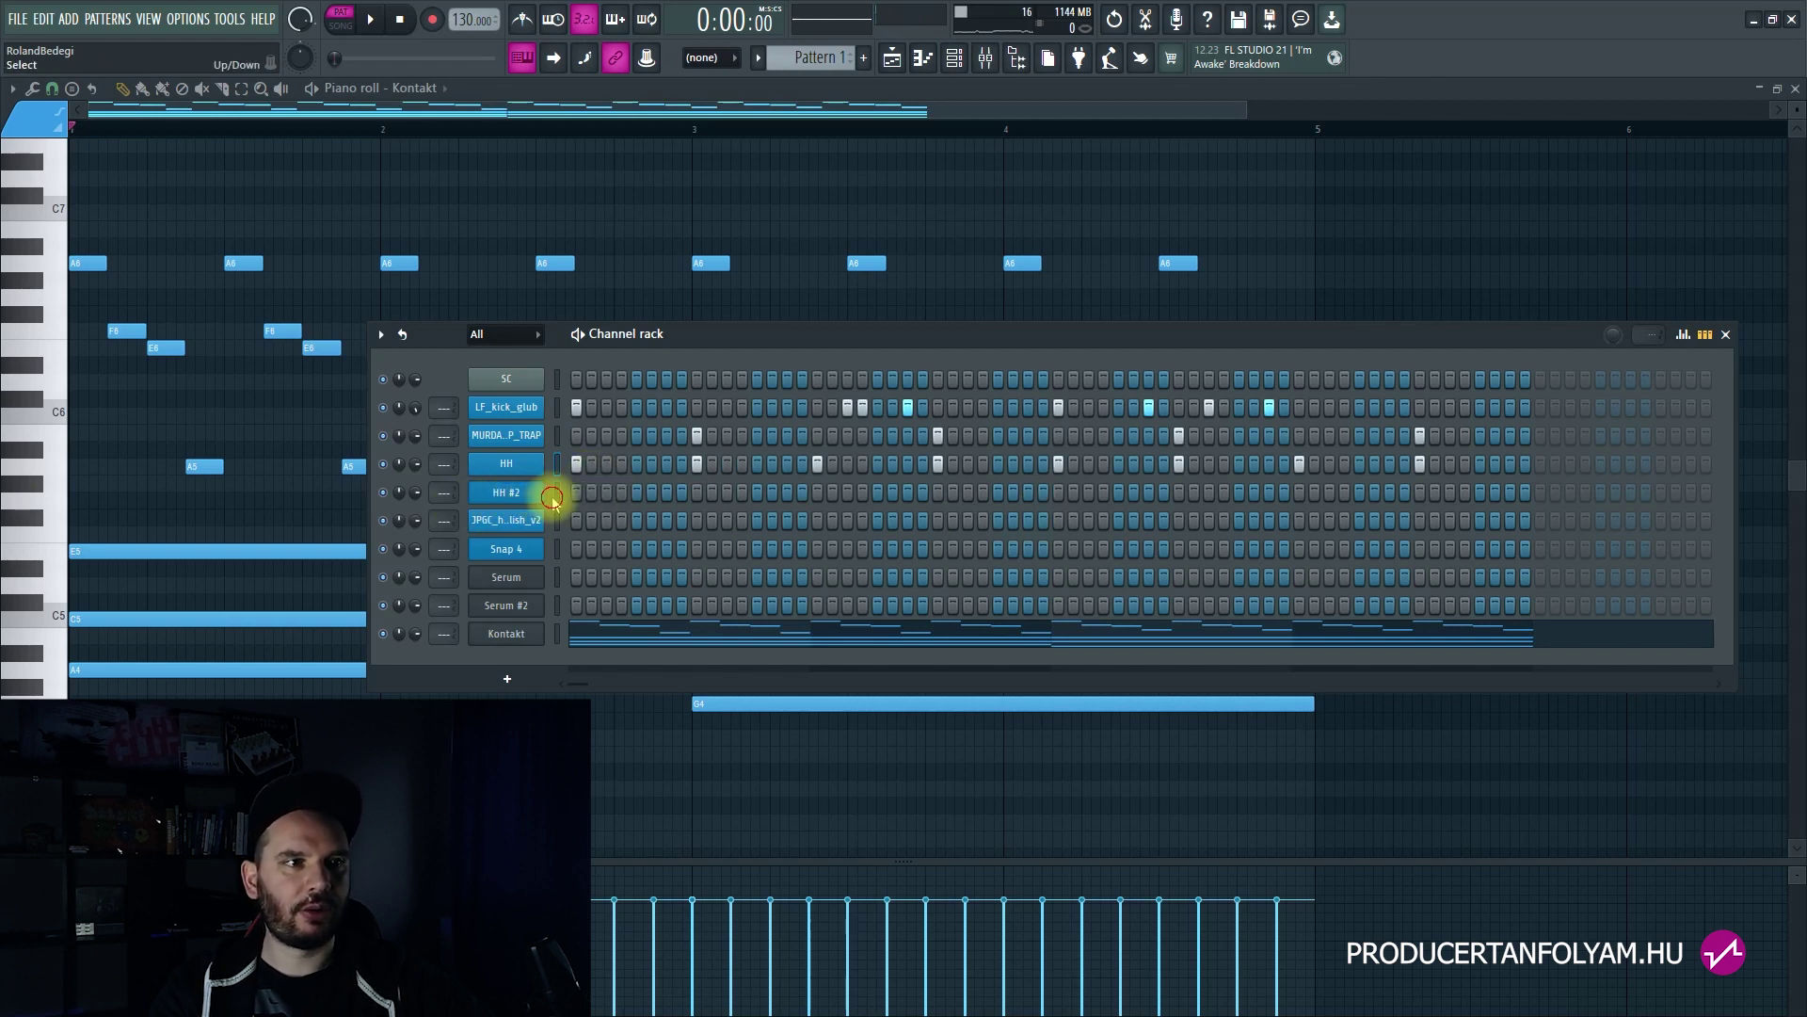
right_click(519, 490)
click(596, 495)
scroll(673, 125, up, 2)
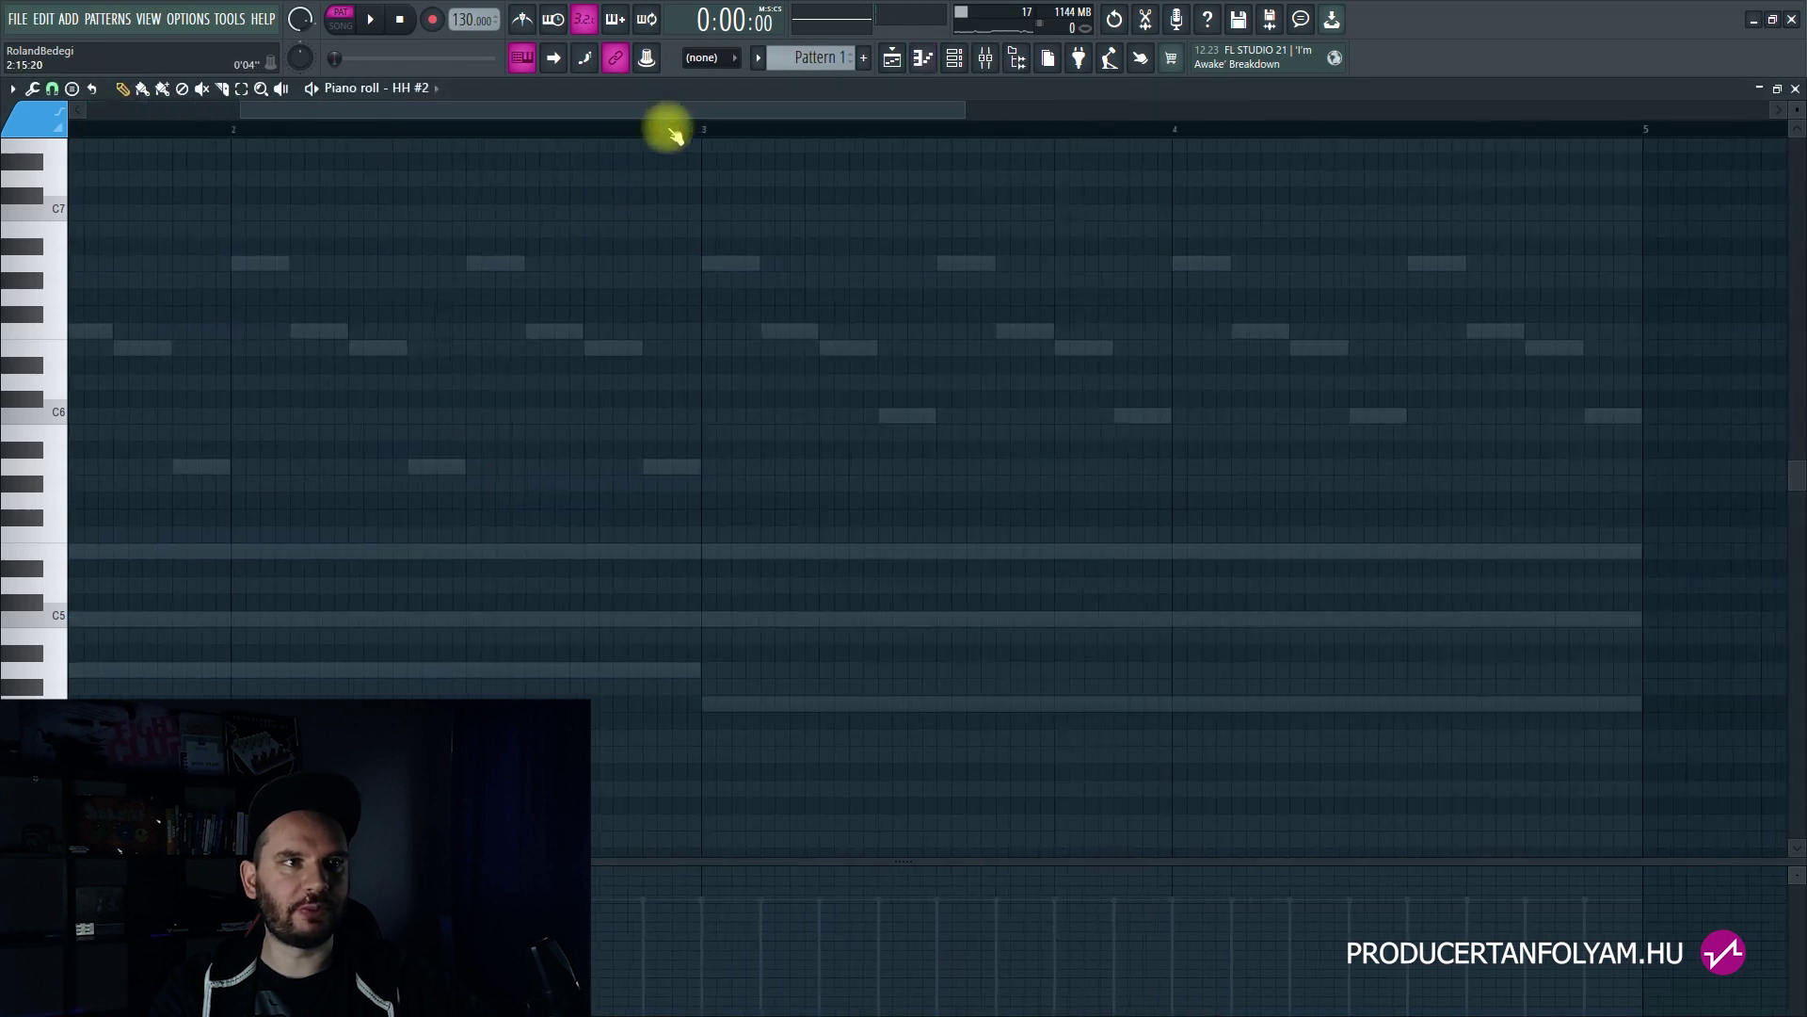
scroll(485, 501, down, 1)
scroll(480, 492, up, 1)
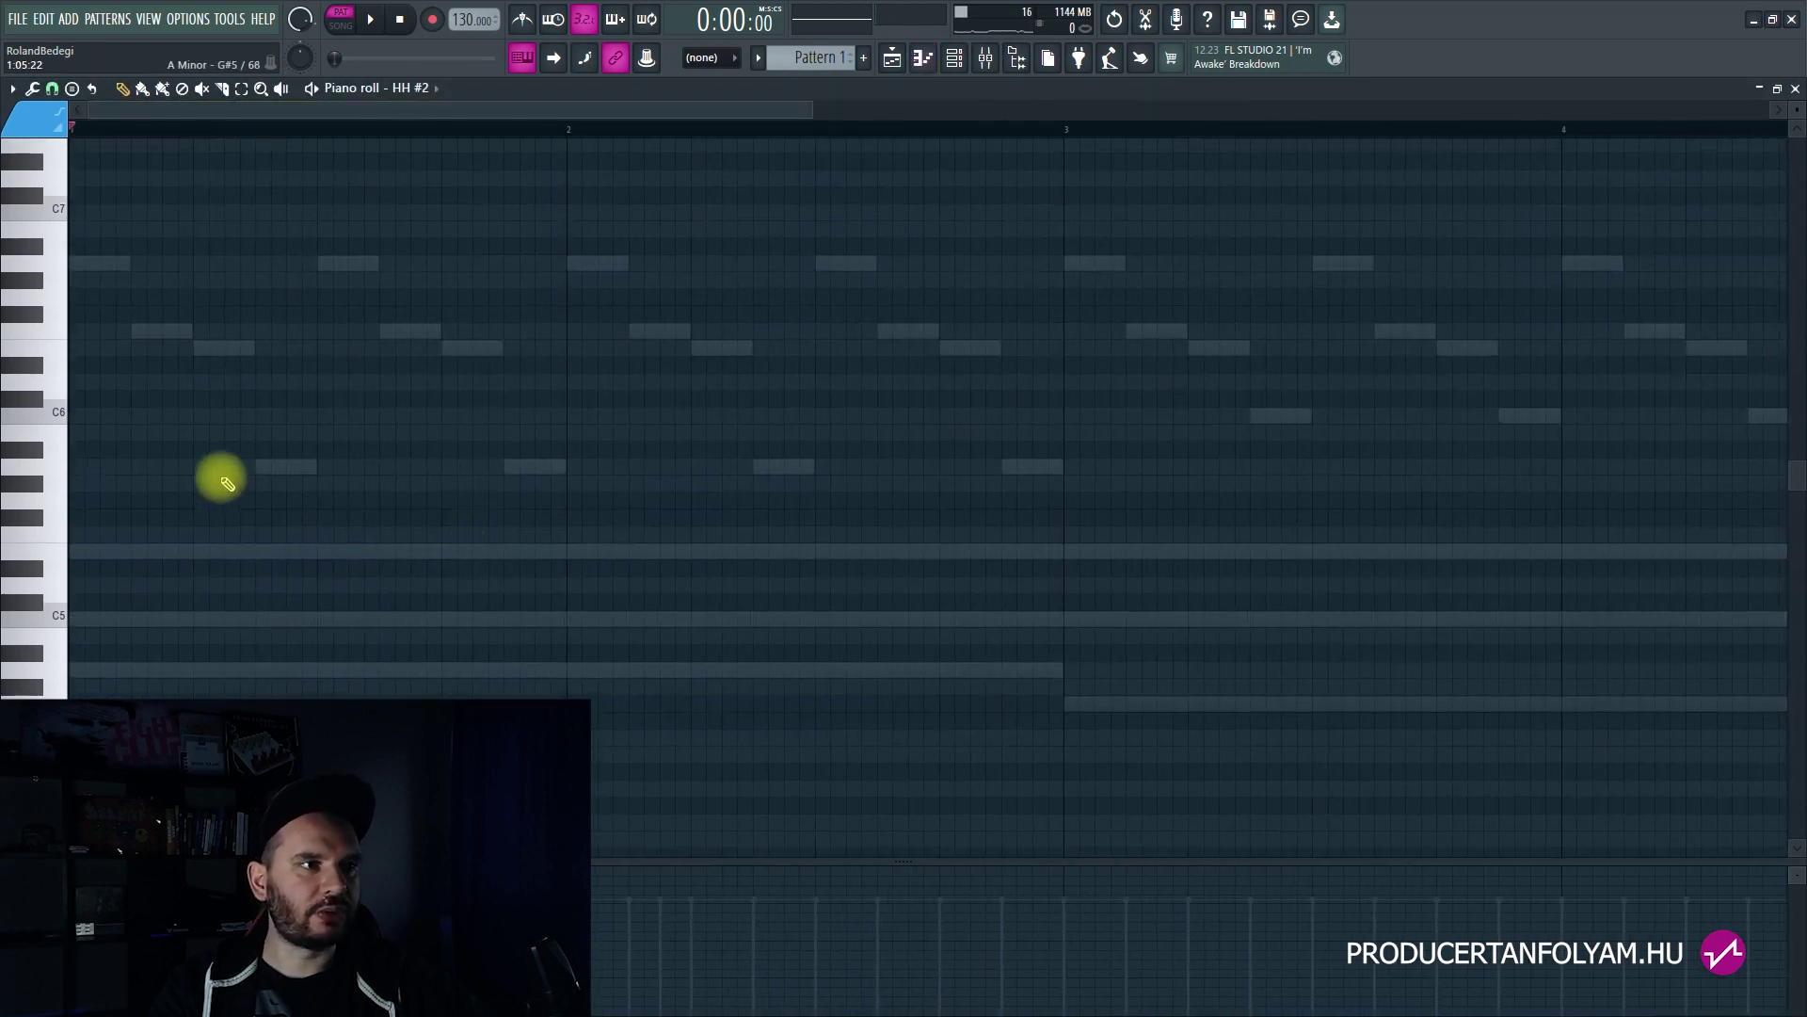
Step: Place a D5 hi-hat note in bar 1 of the HH #2 piano roll and switch the snap to a triplet grid
scroll(214, 432, down, 1)
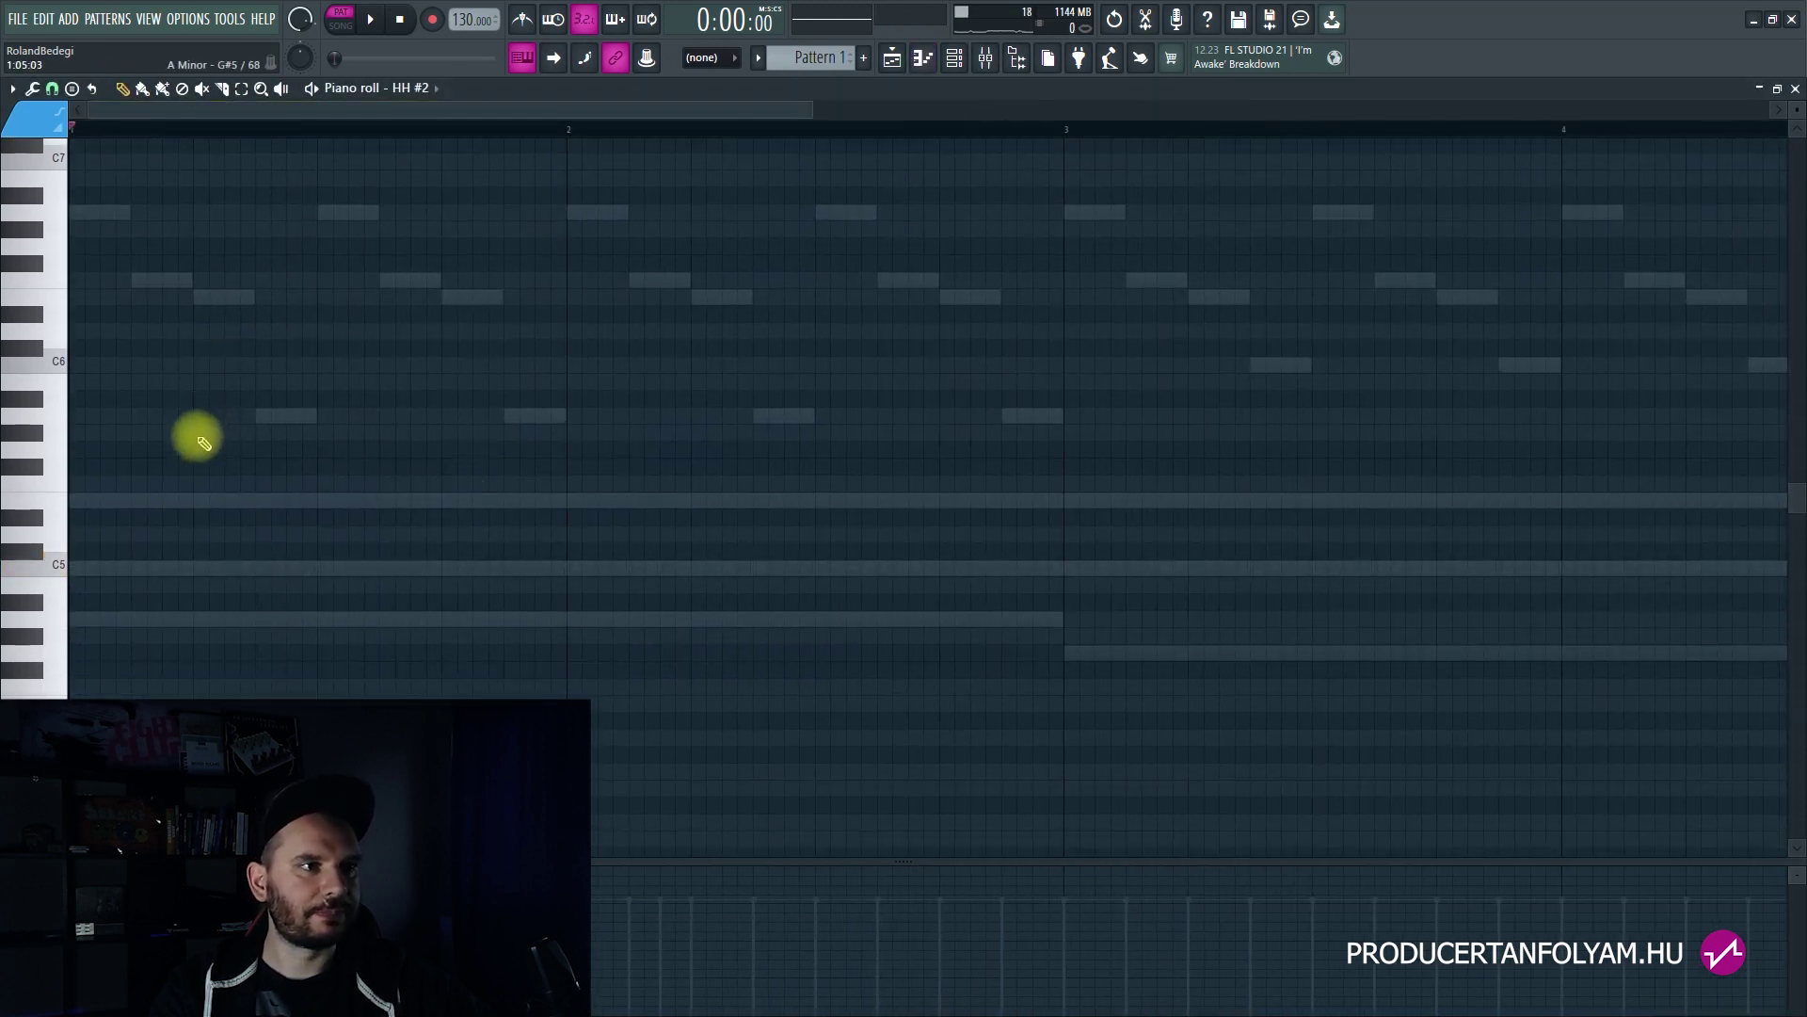
click(194, 534)
drag(1191, 536, 170, 538)
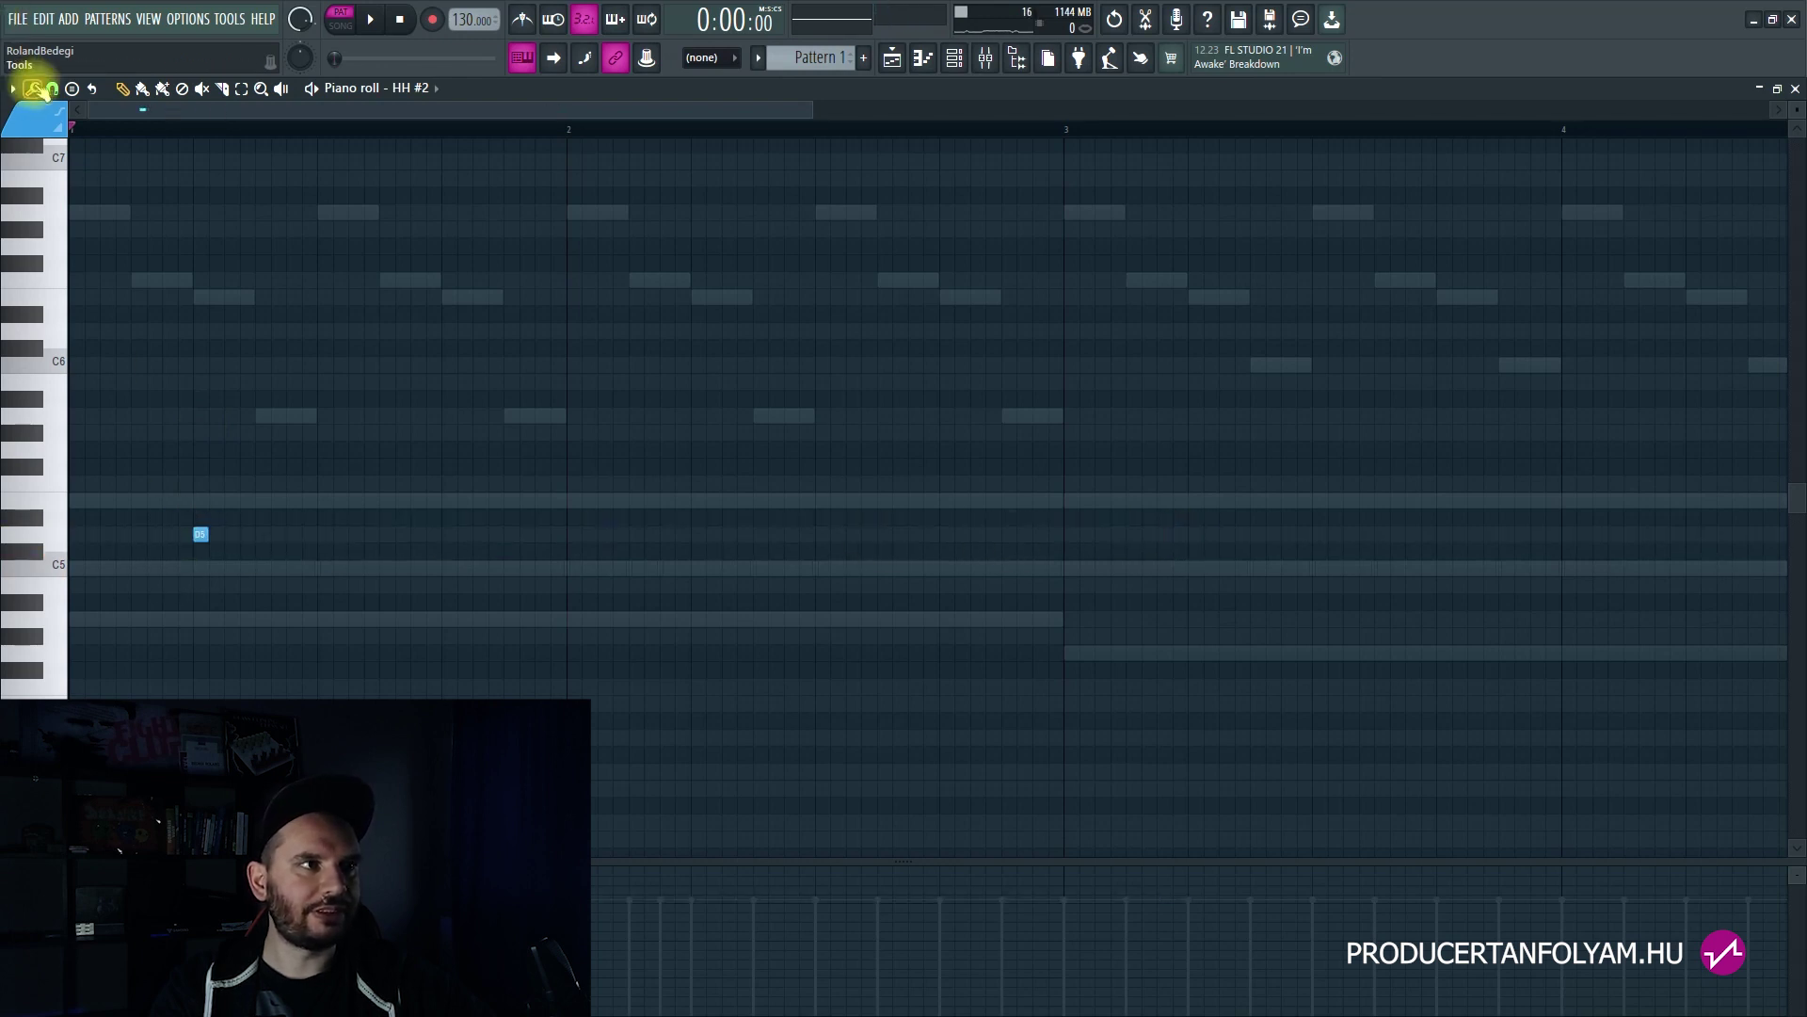
click(51, 88)
click(98, 286)
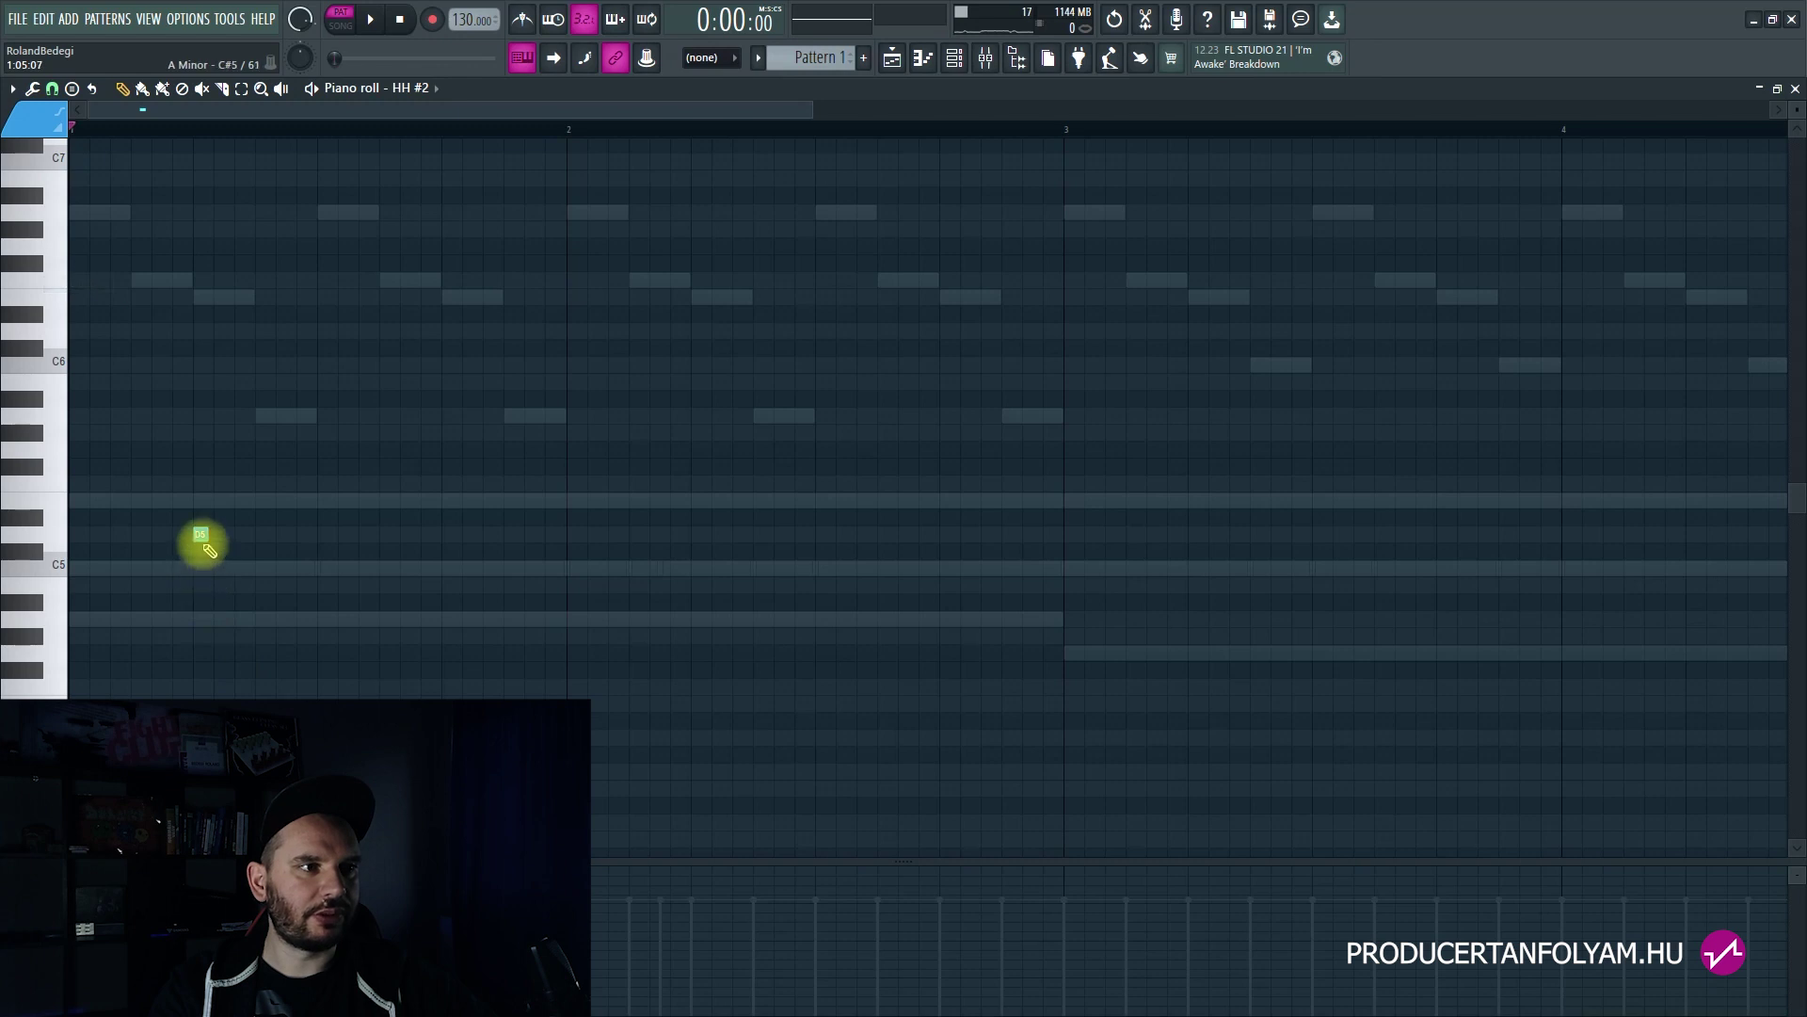
drag(202, 535, 188, 537)
scroll(160, 133, up, 5)
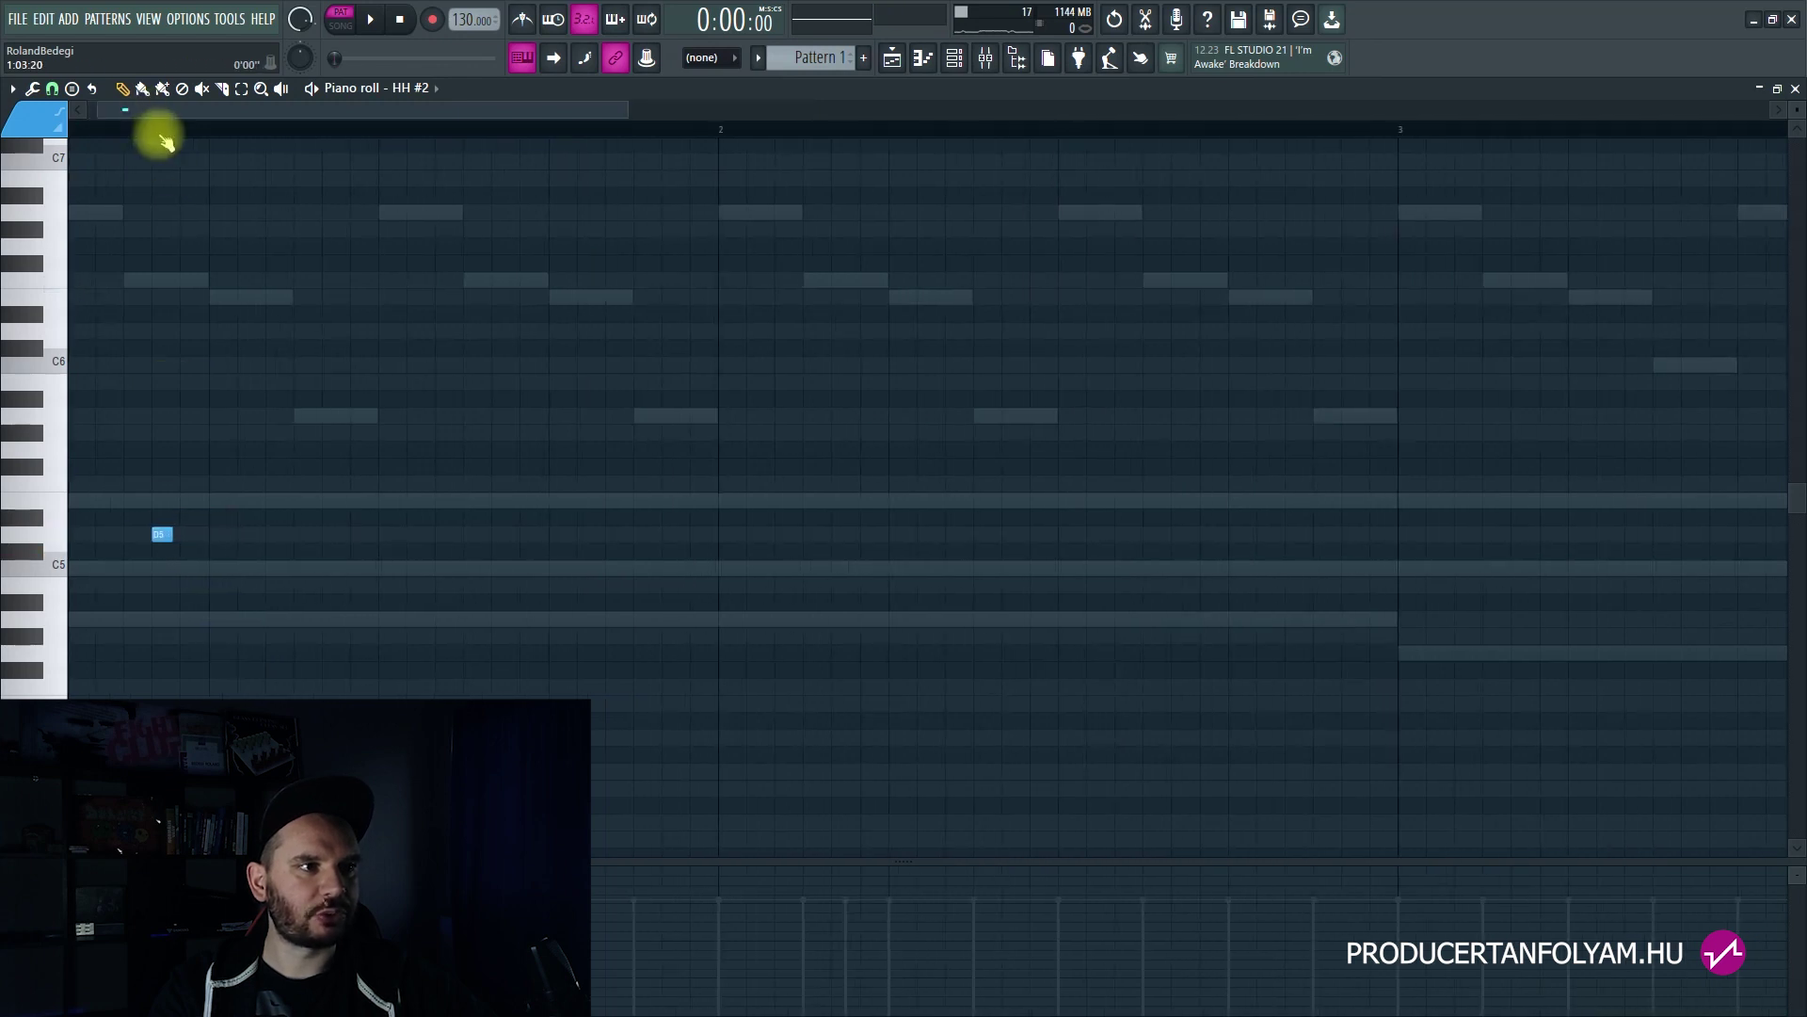
Step: Build a triplet roll of five evenly spaced D5 hi-hat notes in the first half of bar 1 and play the pattern
drag(197, 309, 295, 338)
scroll(294, 138, up, 3)
drag(380, 563, 744, 568)
click(815, 565)
click(888, 565)
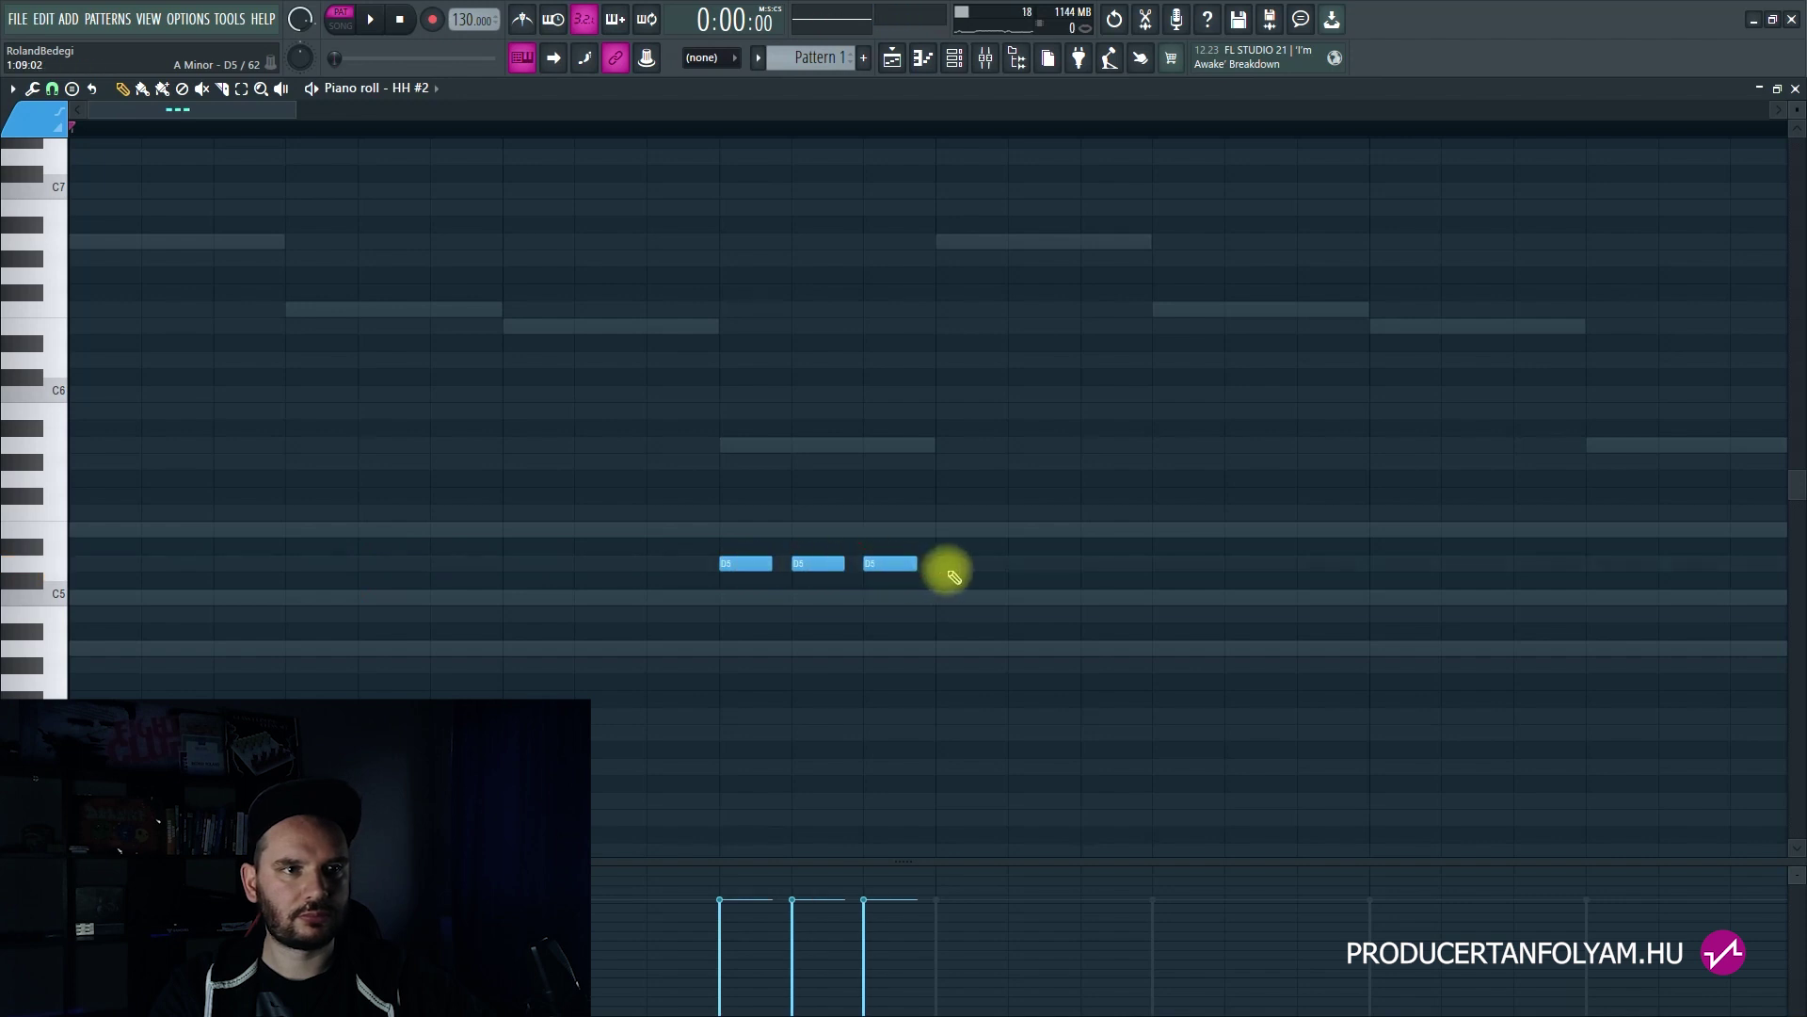
click(960, 565)
key(space)
click(666, 564)
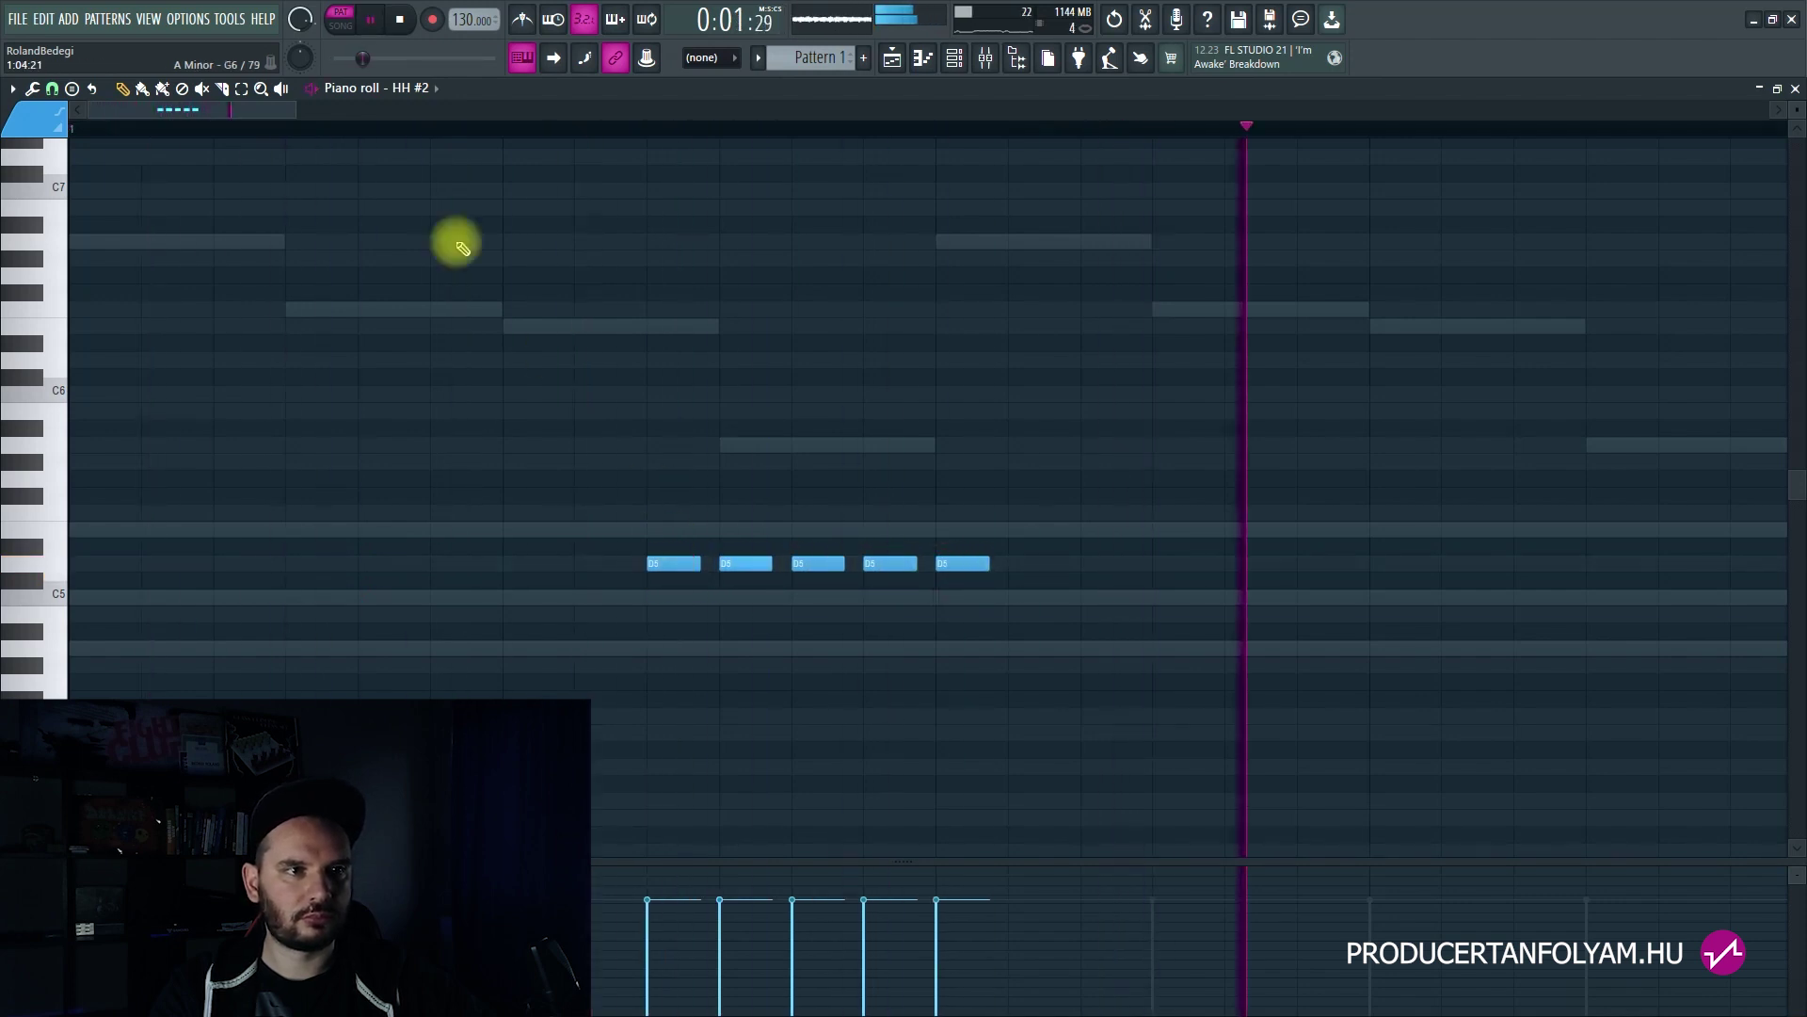
Step: Duplicate the five-note hi-hat roll from bar 1 into bar 2, lowered to A4
scroll(383, 133, down, 3)
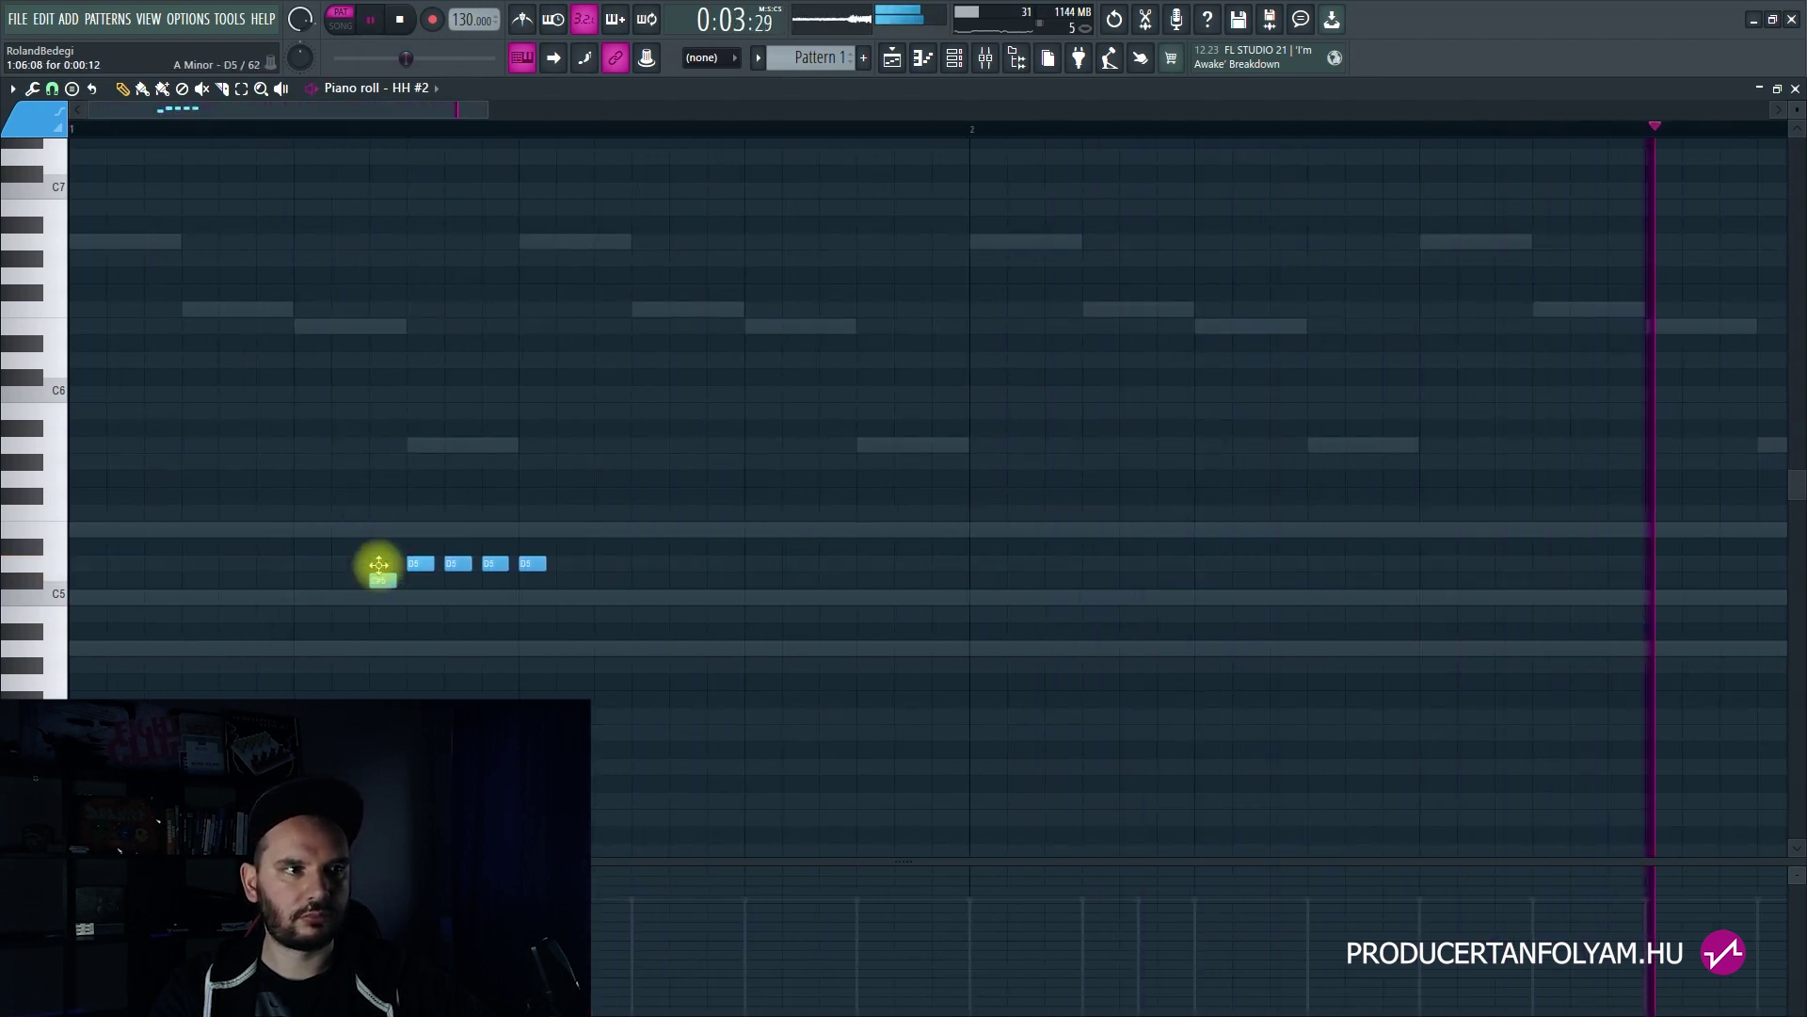
scroll(369, 130, up, 1)
drag(735, 522, 847, 664)
key(space)
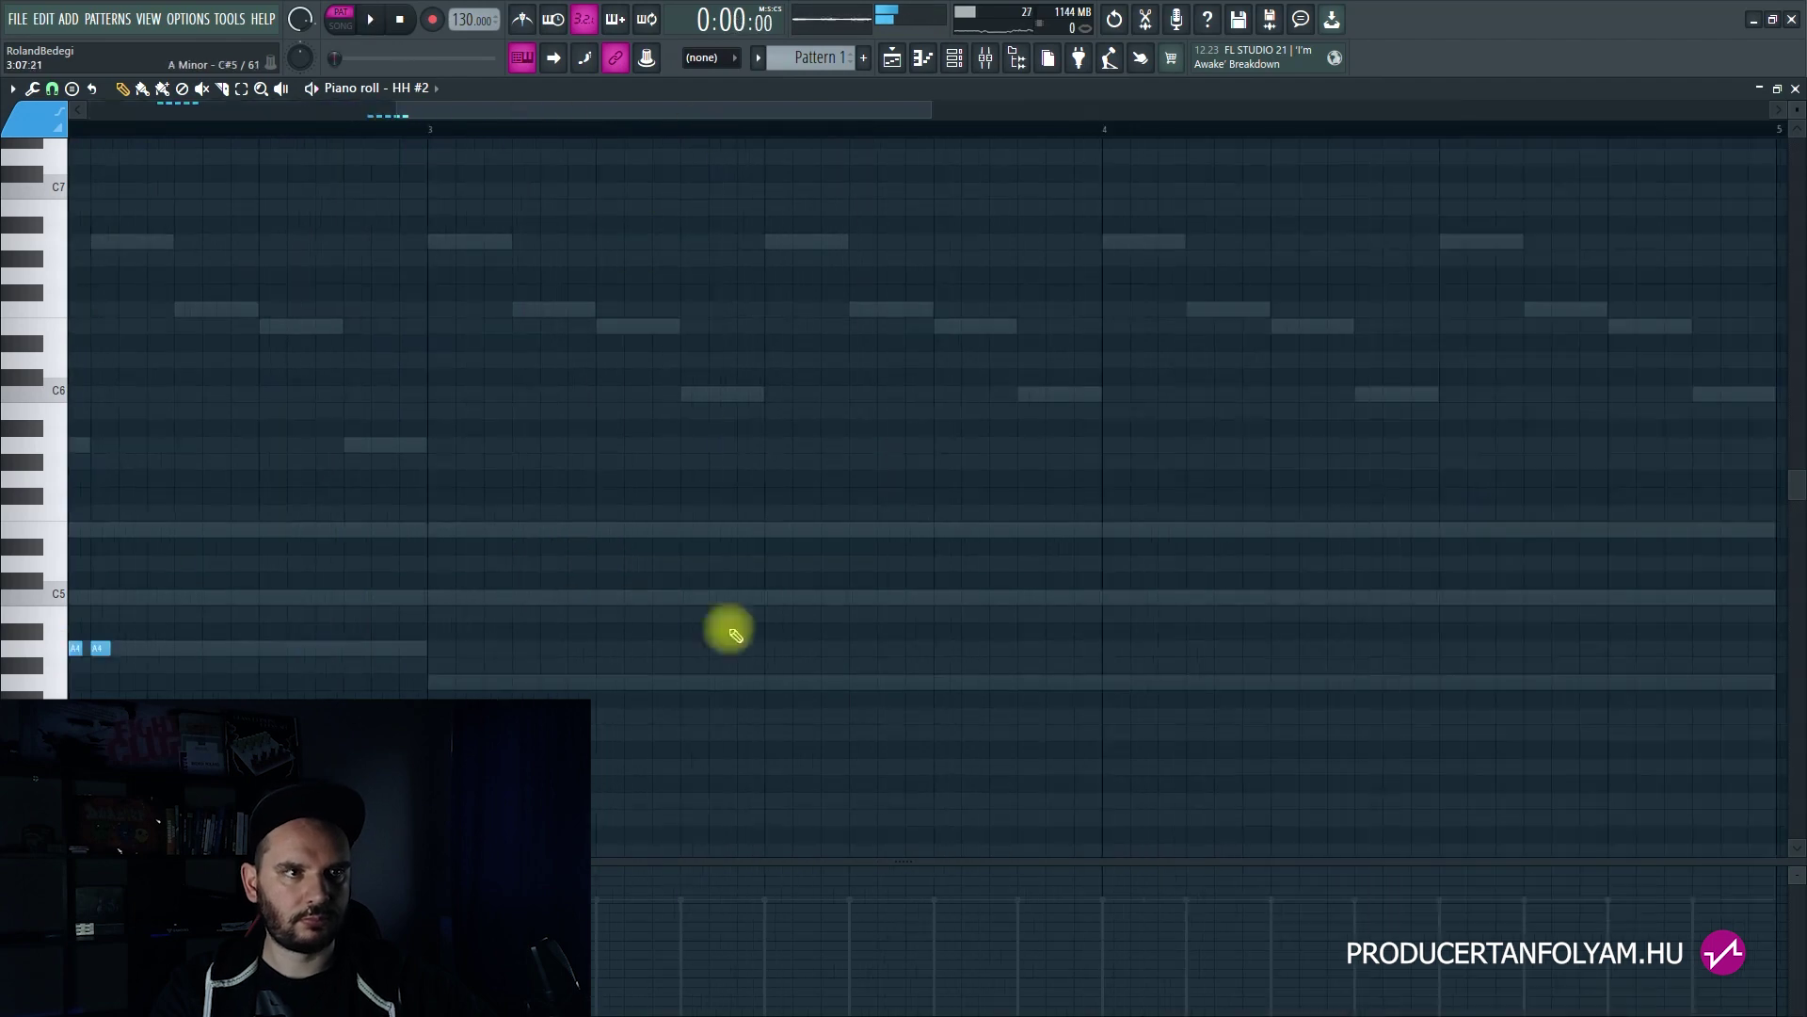
Step: Add a fast roll of four C5 hi-hat notes and one separate C5 hit in bar 3, and play the pattern
click(855, 597)
click(878, 597)
click(900, 597)
click(922, 599)
click(1018, 599)
scroll(681, 600, down, 3)
key(space)
Step: Duplicate the bar 3 hi-hat notes into bar 4 on B4 and raise the bar 2 roll to B4
drag(1090, 540, 997, 630)
drag(471, 607, 335, 669)
ctrl+click(349, 621)
scroll(311, 622, left, 2)
drag(567, 623, 465, 672)
drag(484, 652, 484, 616)
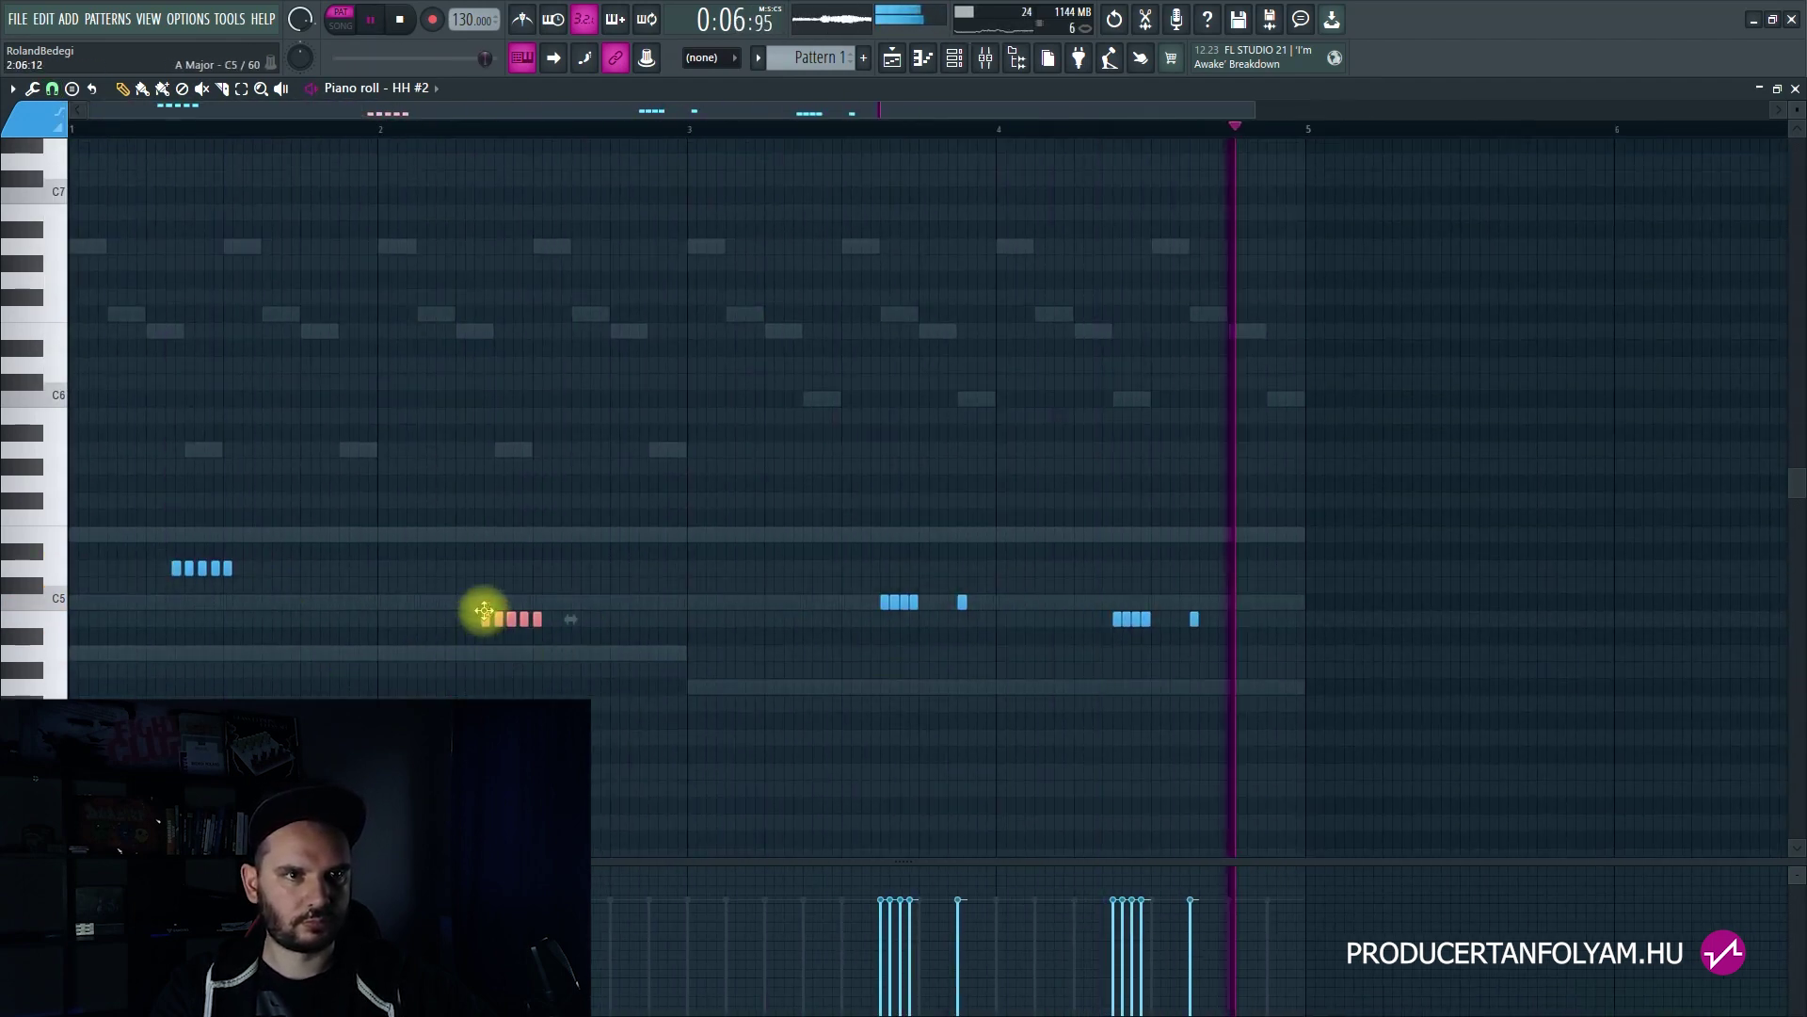
ctrl+click(540, 574)
key(F6)
key(F6)
drag(1304, 579, 812, 657)
ctrl+click(944, 725)
Step: Route the HH channel to mixer track 1 and audition the hi-hat through it
click(985, 58)
key(space)
click(985, 57)
click(954, 56)
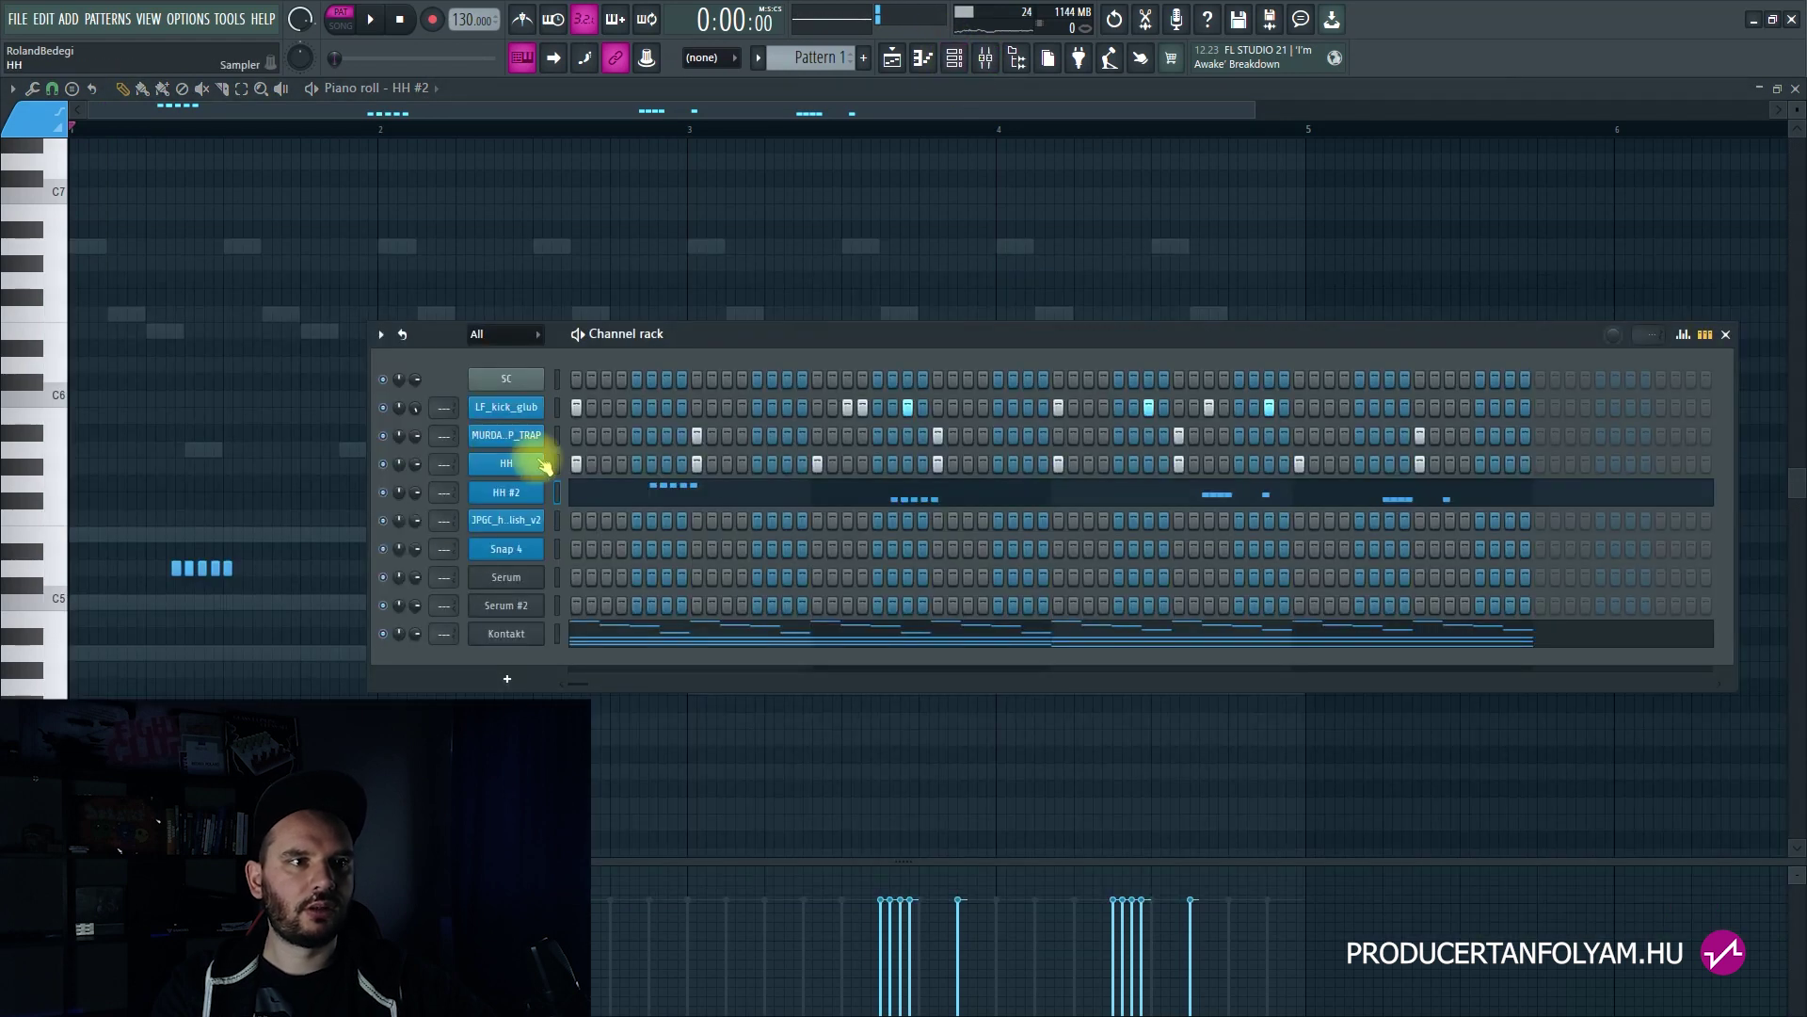
click(985, 58)
click(985, 58)
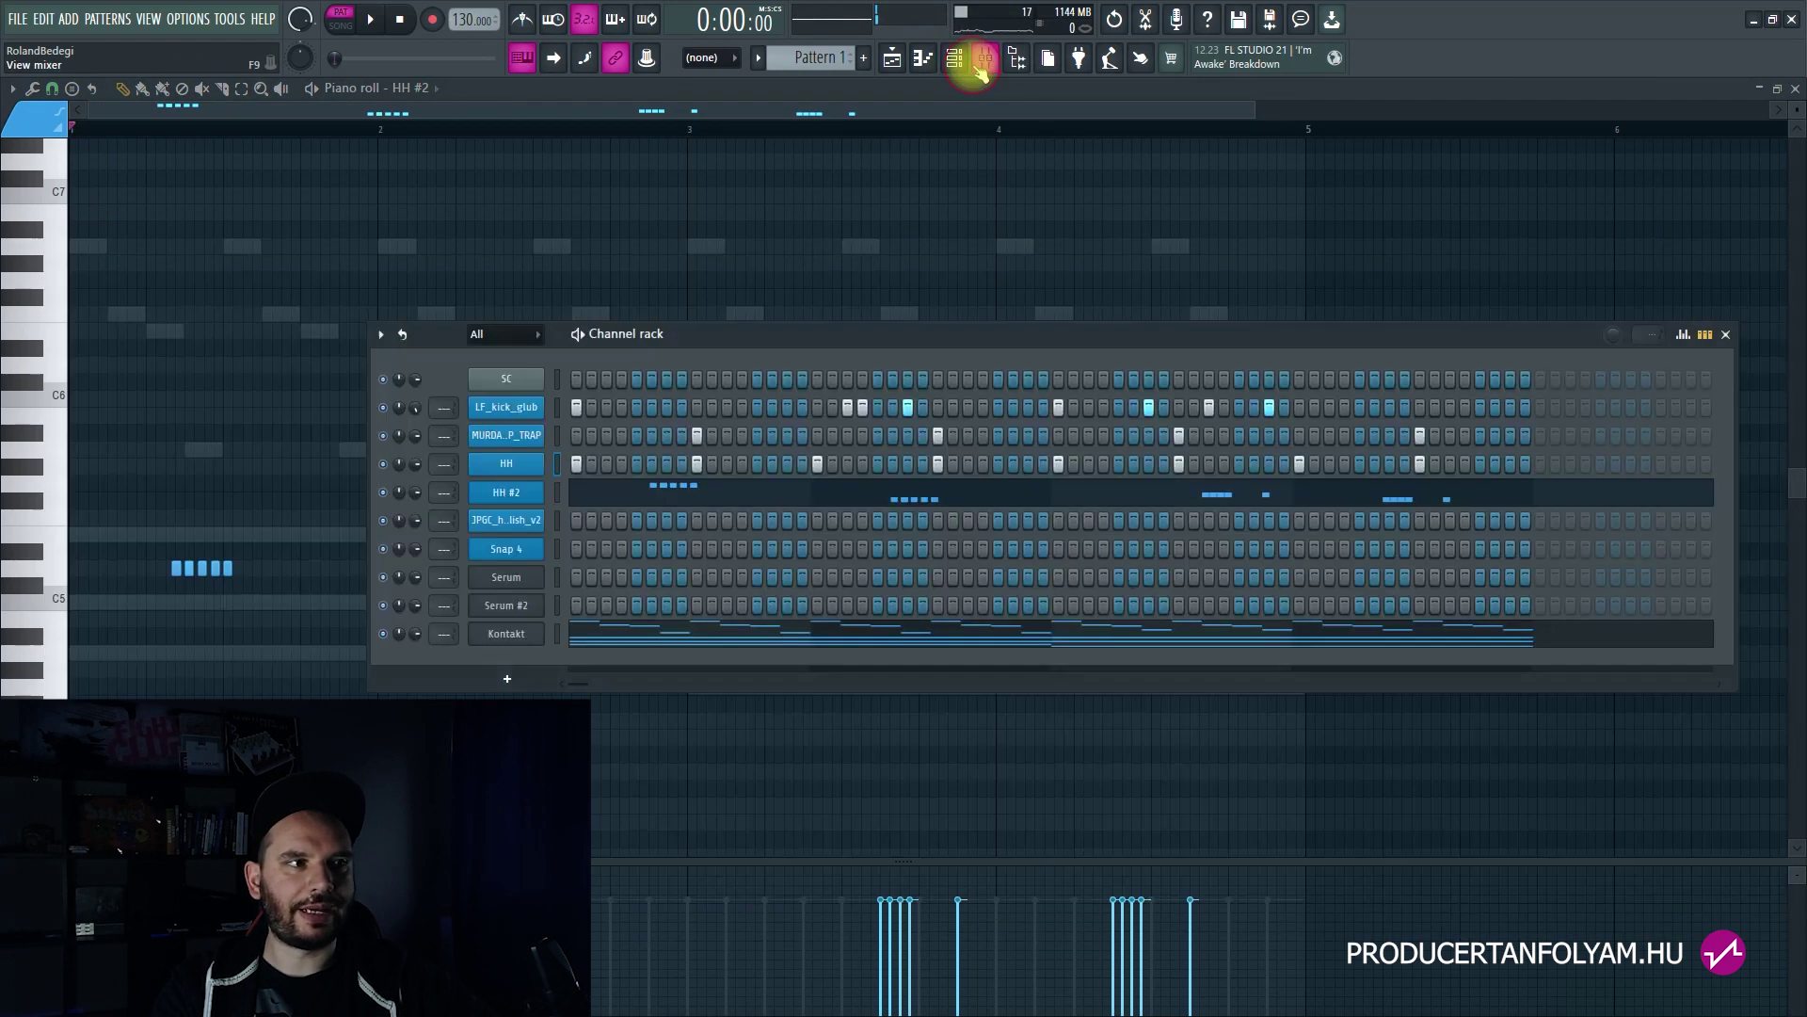
click(985, 57)
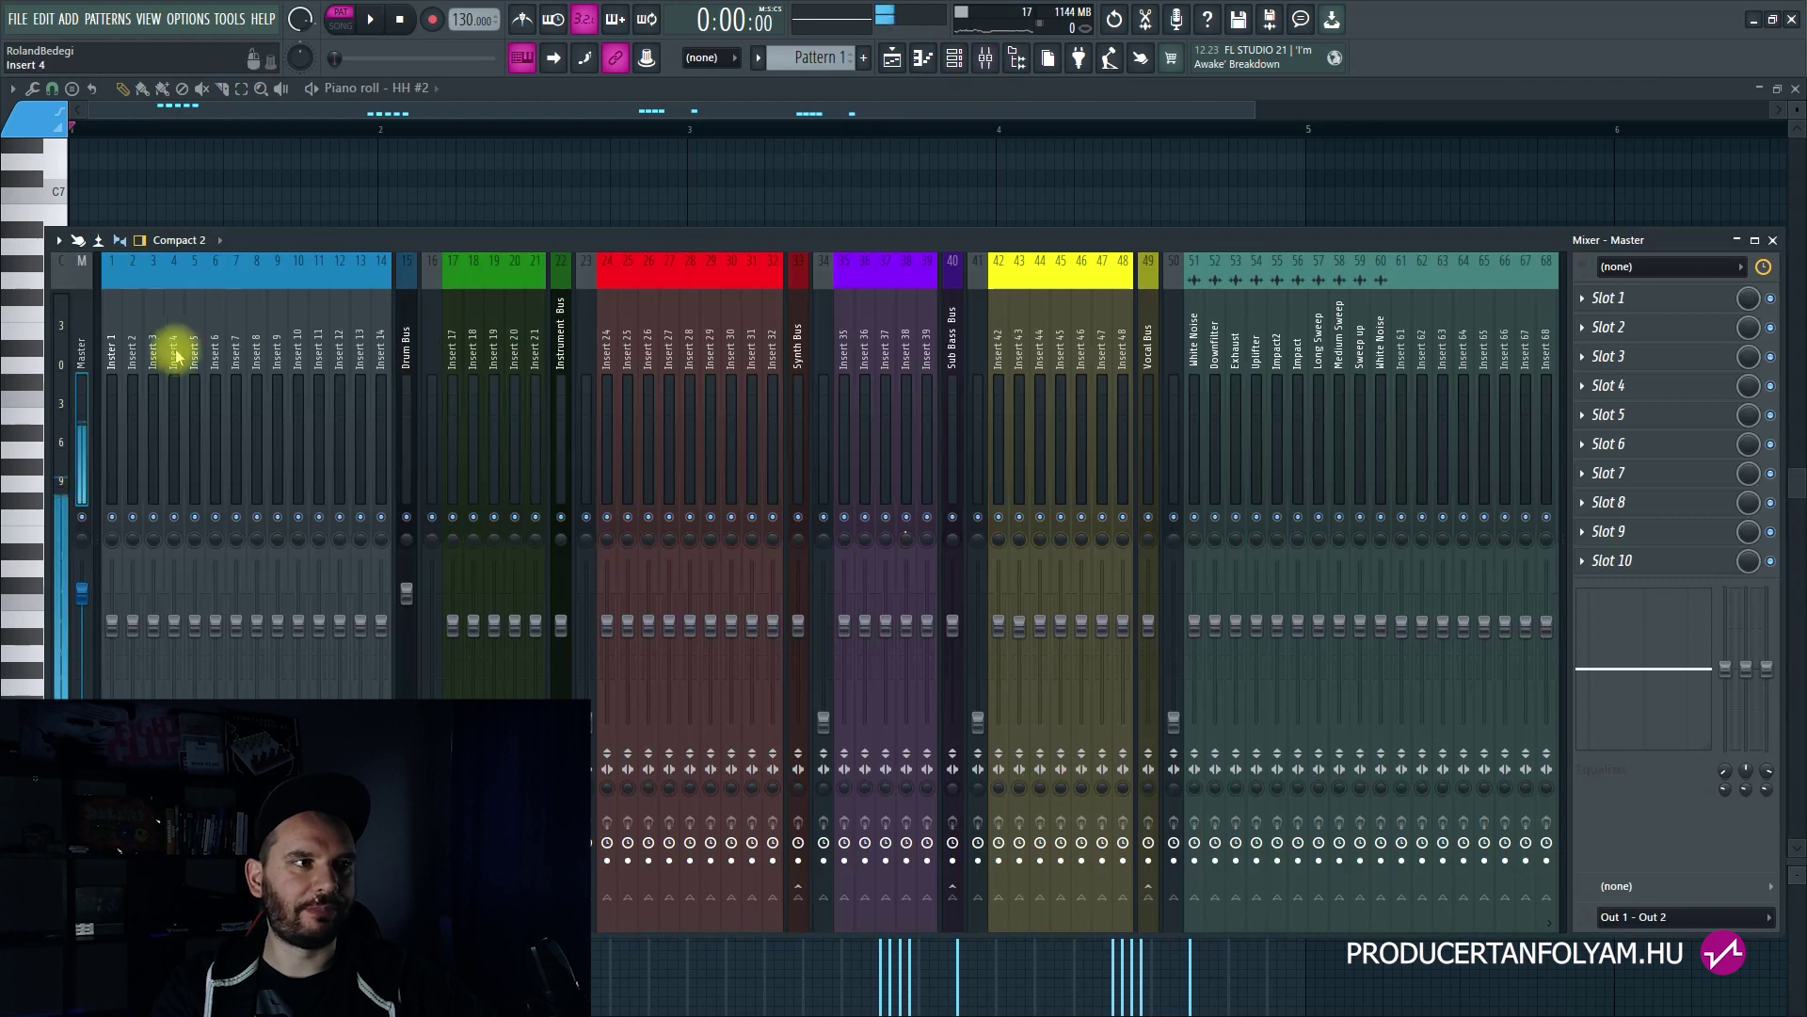
click(118, 341)
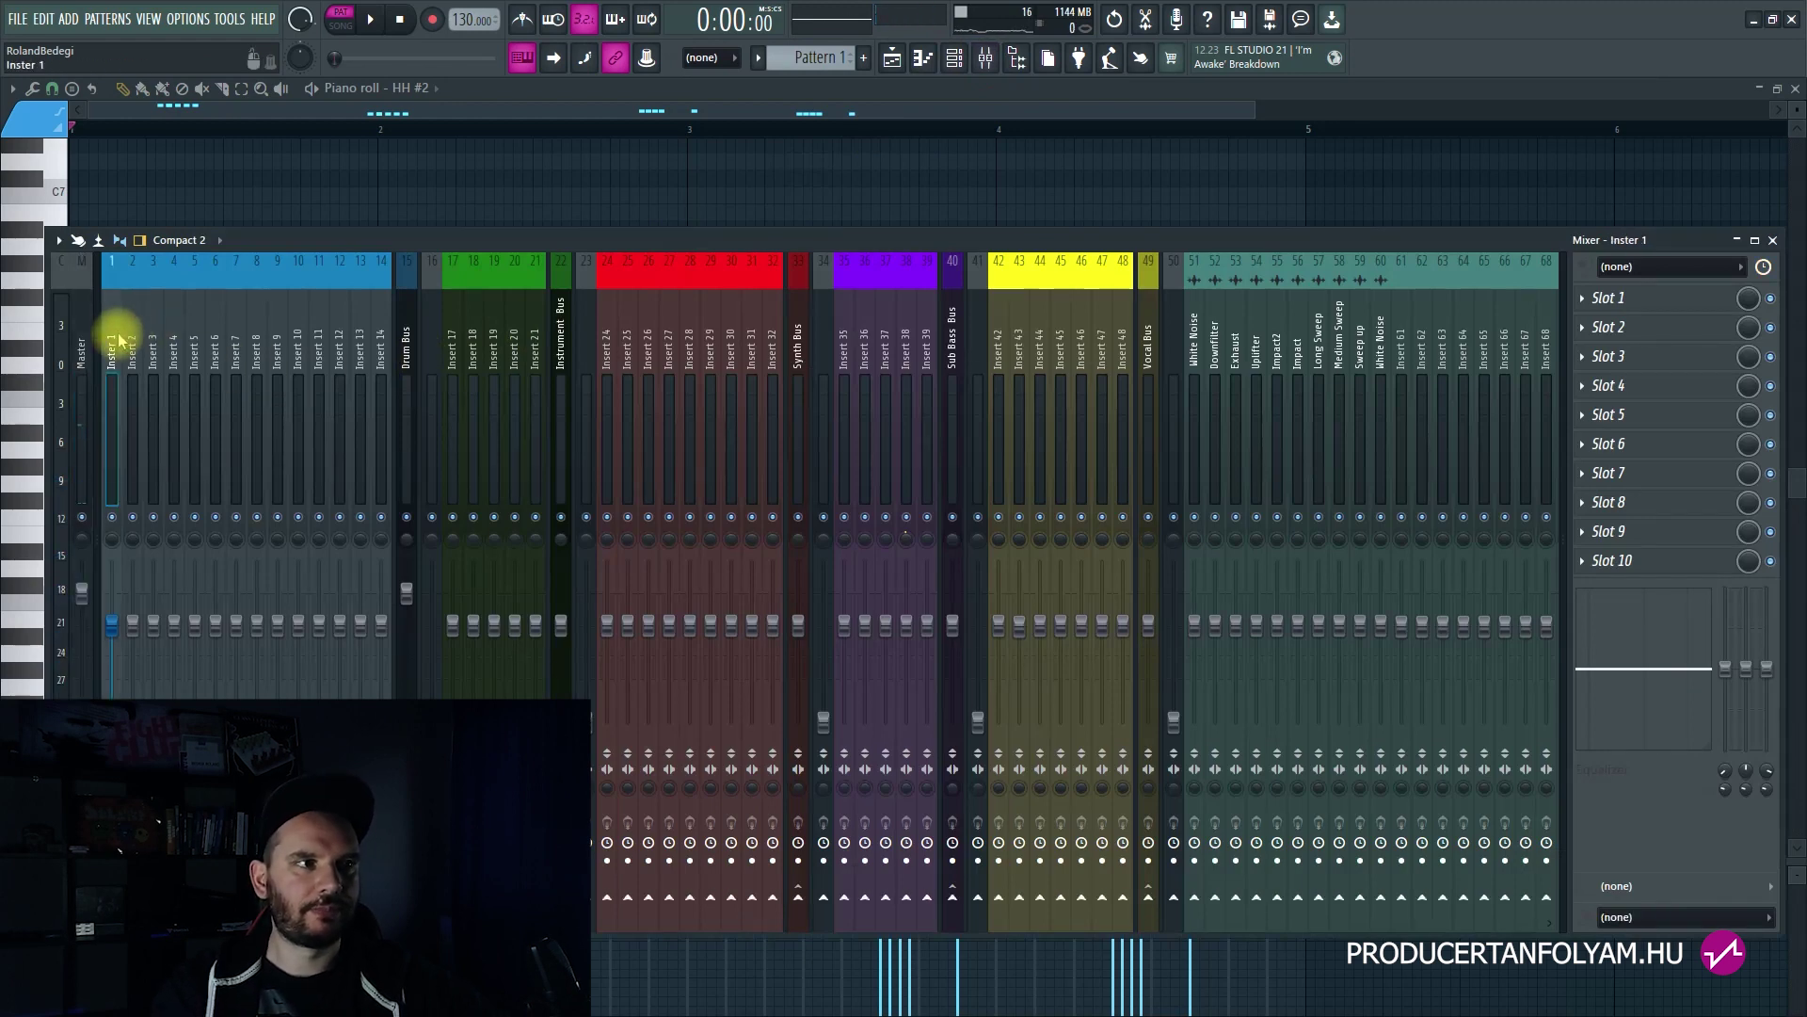
key(q)
key(q)
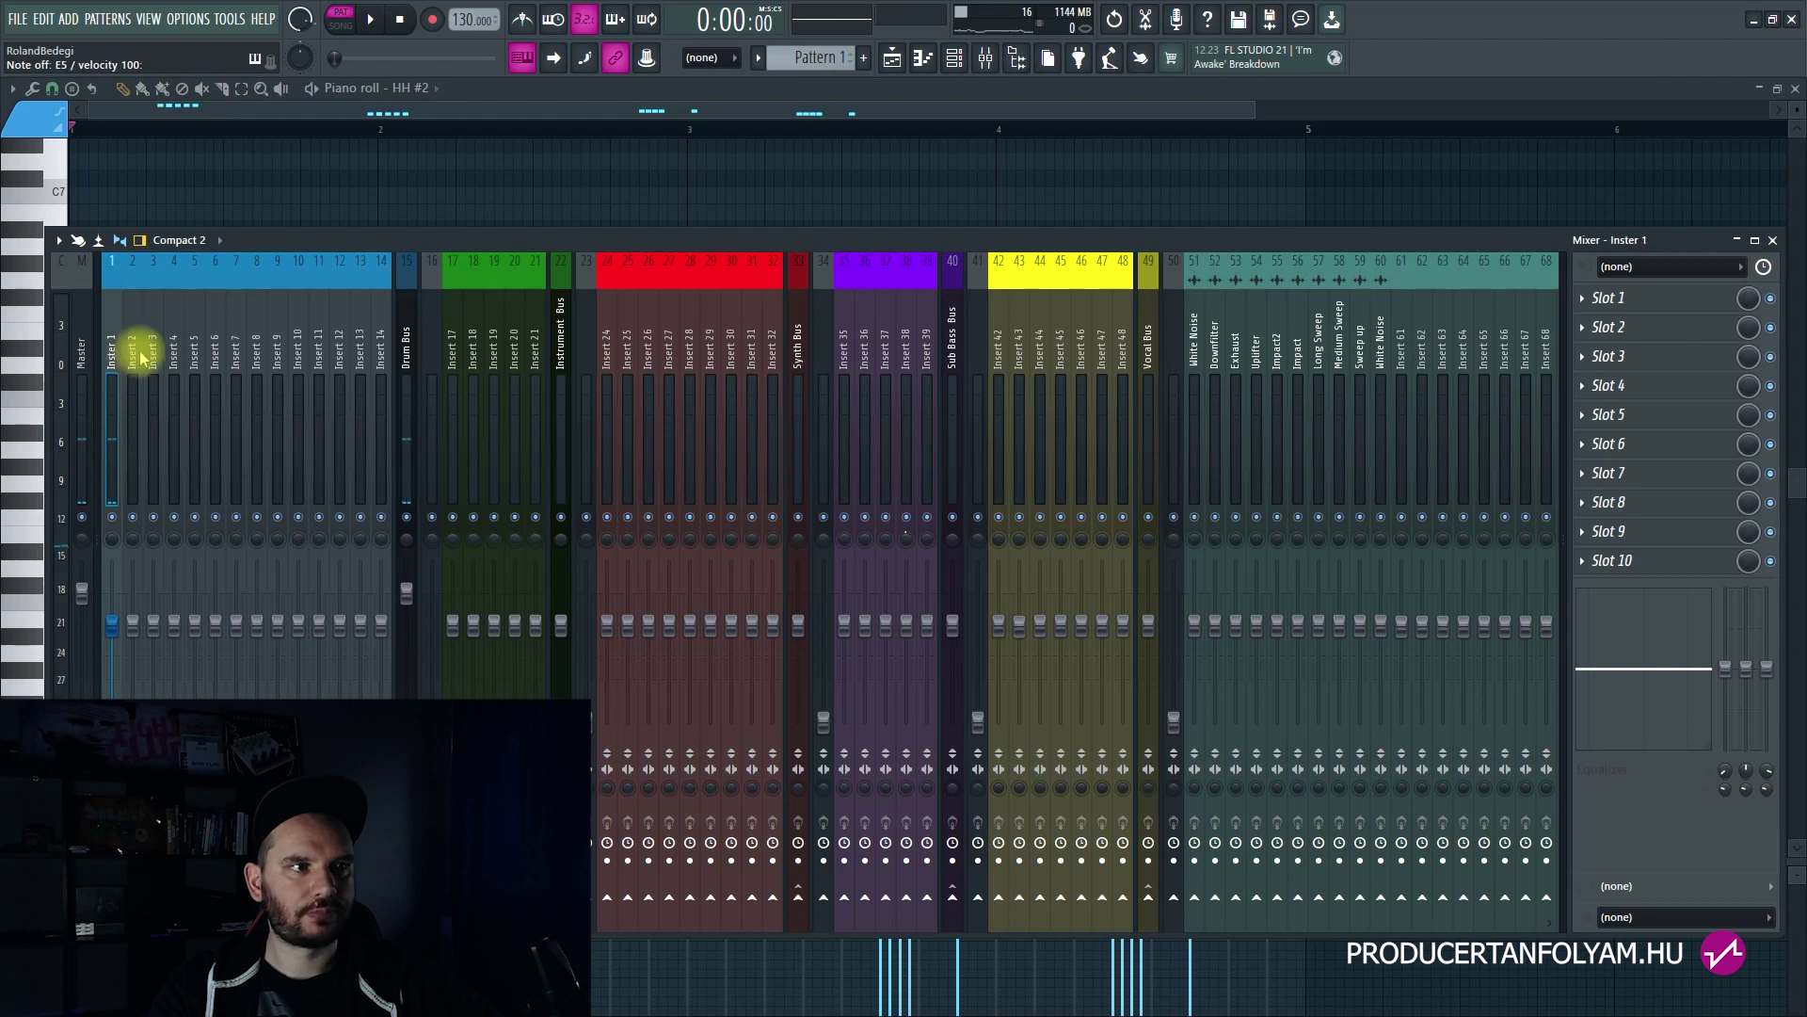
Step: Load Fruity Delay 3 in slot 5 of mixer track 1 with a 2:0 delay time and reduced wet level, and play the pattern
click(1608, 415)
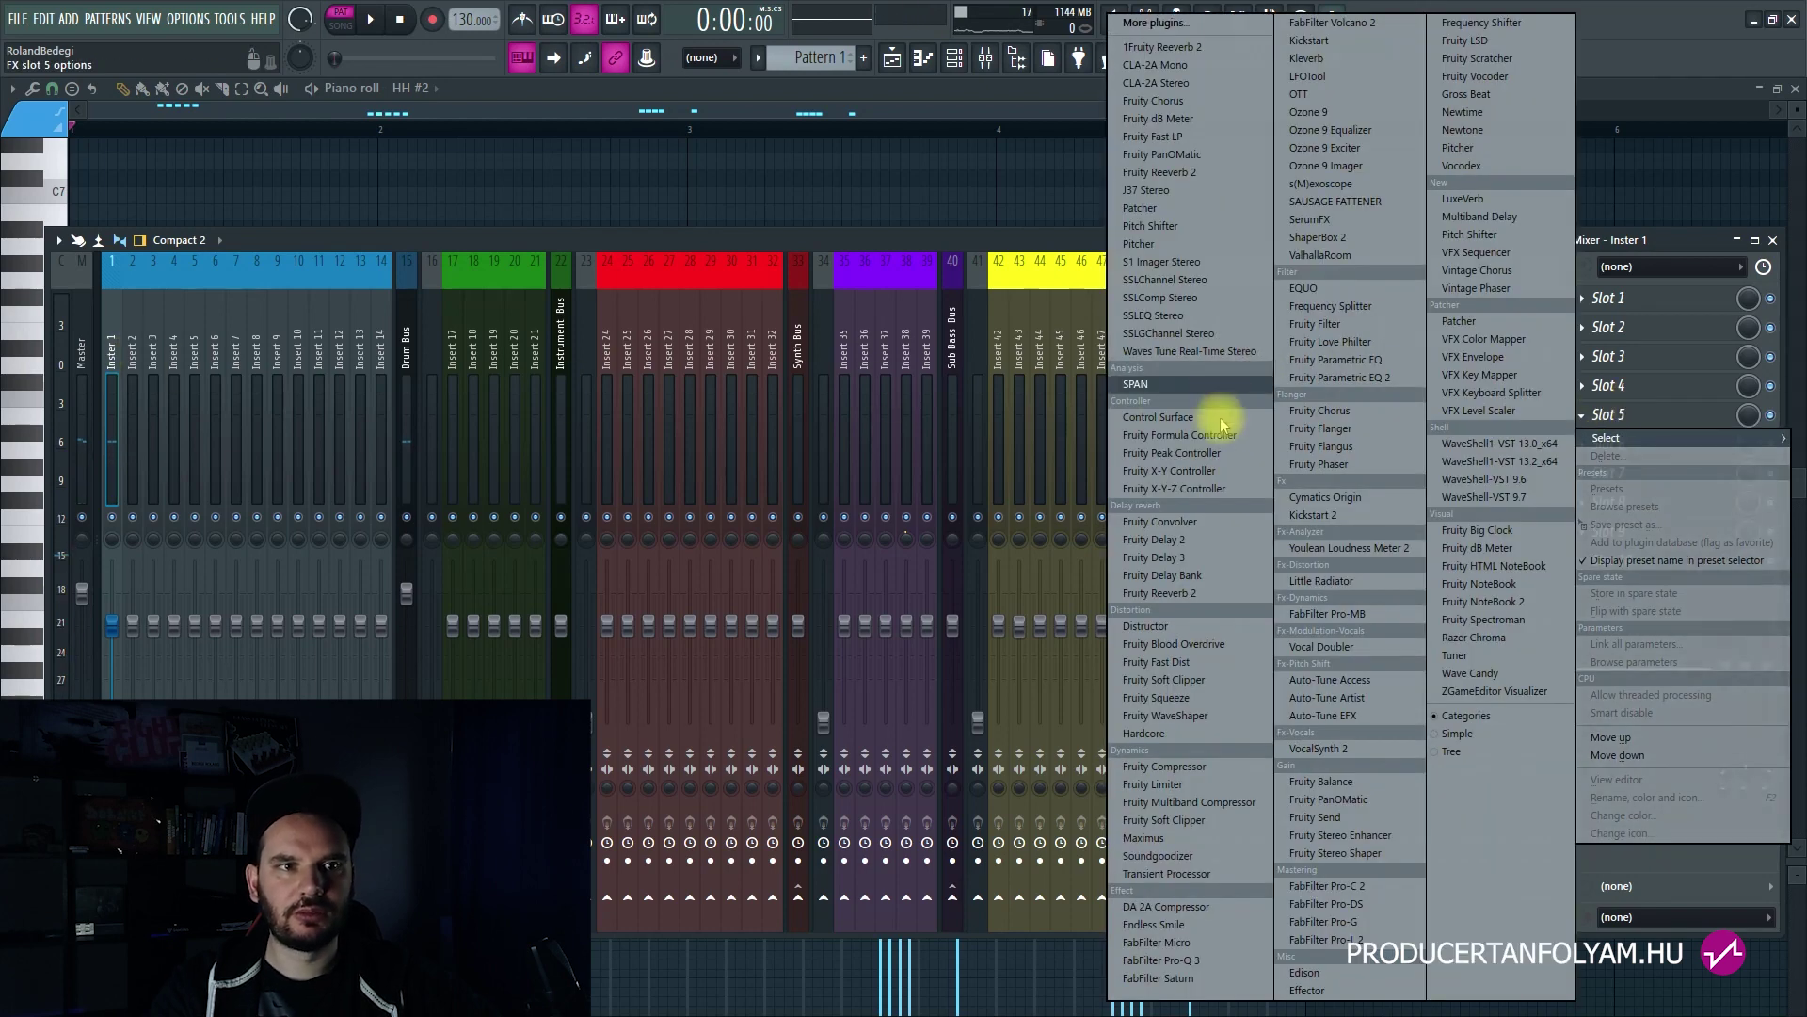
click(1204, 559)
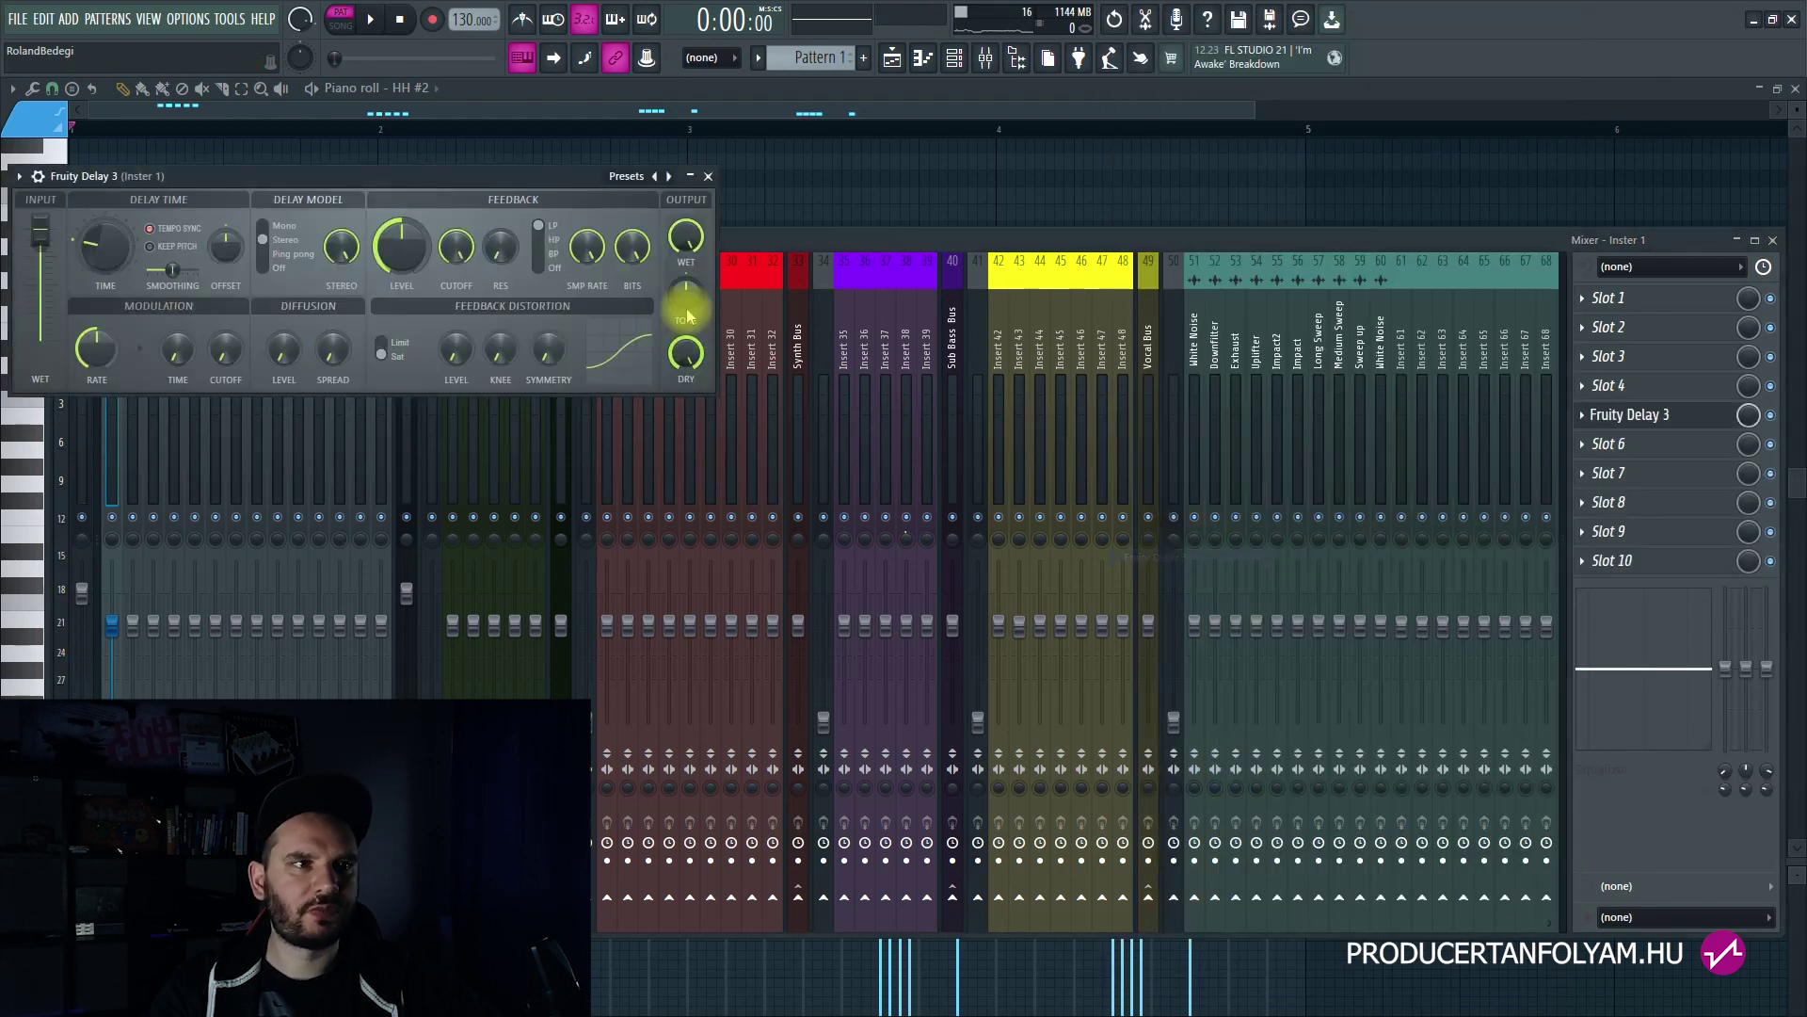
drag(422, 180, 769, 199)
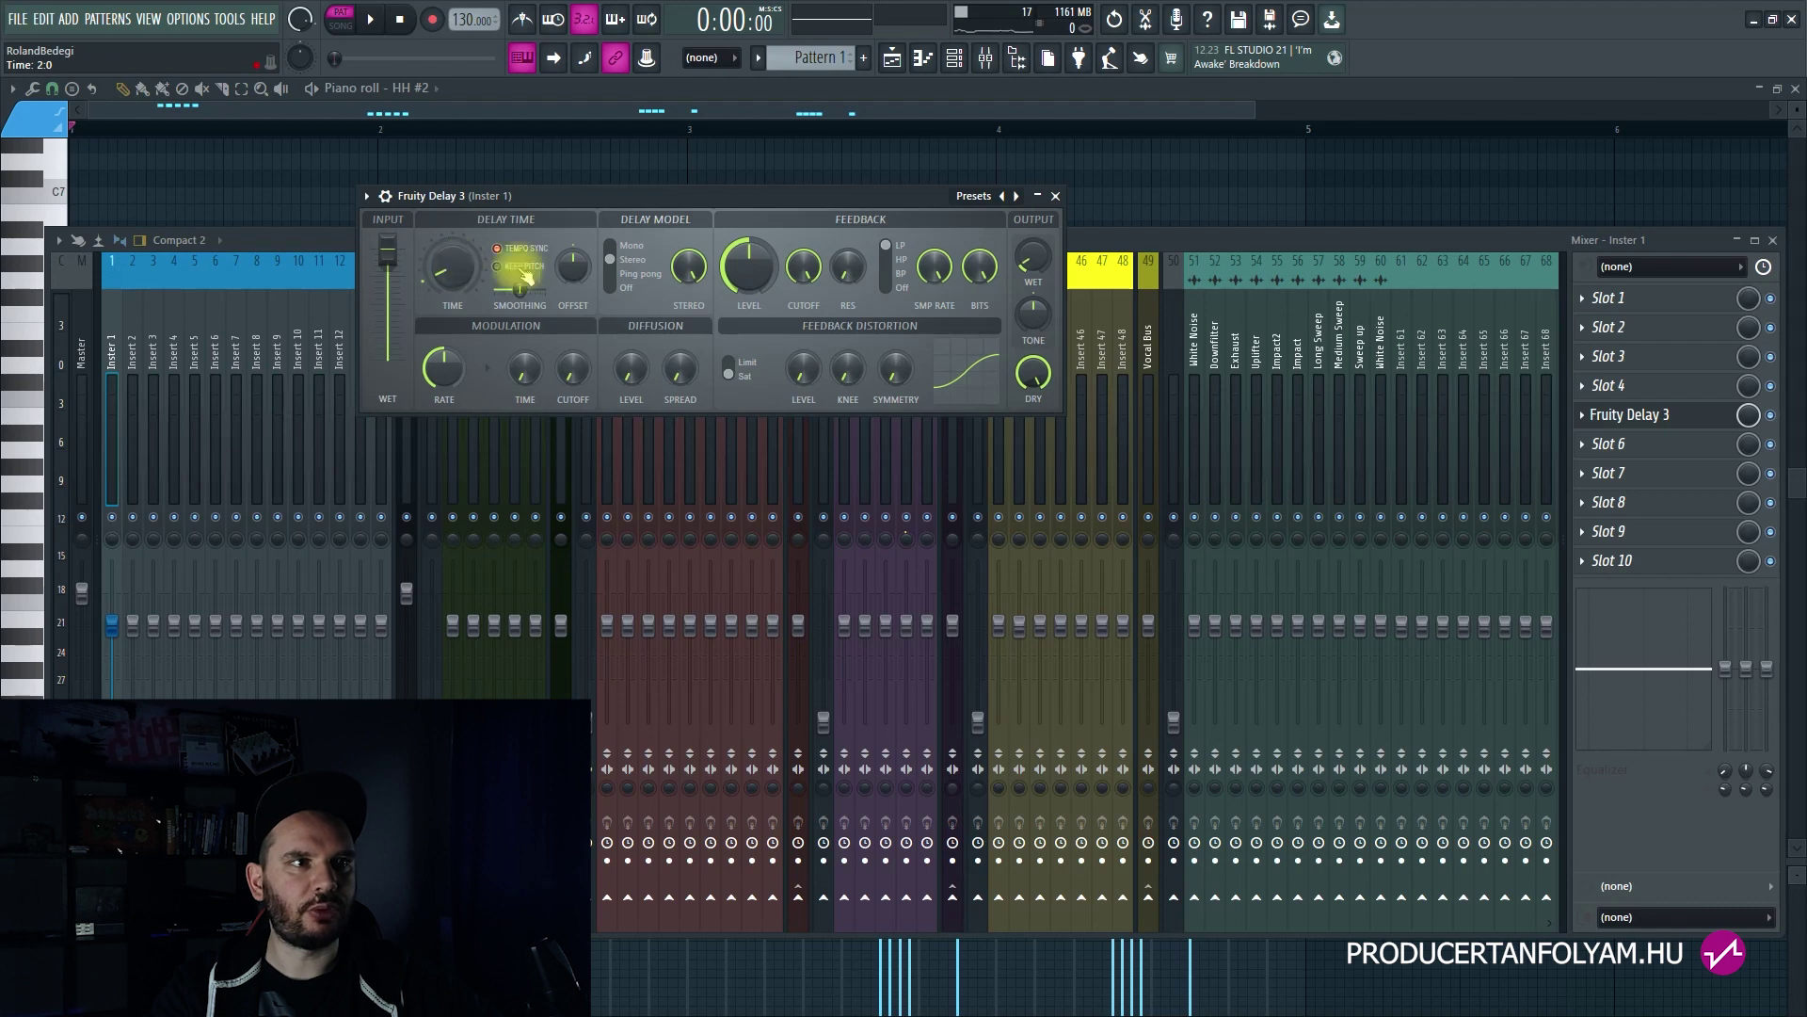
click(1342, 239)
key(space)
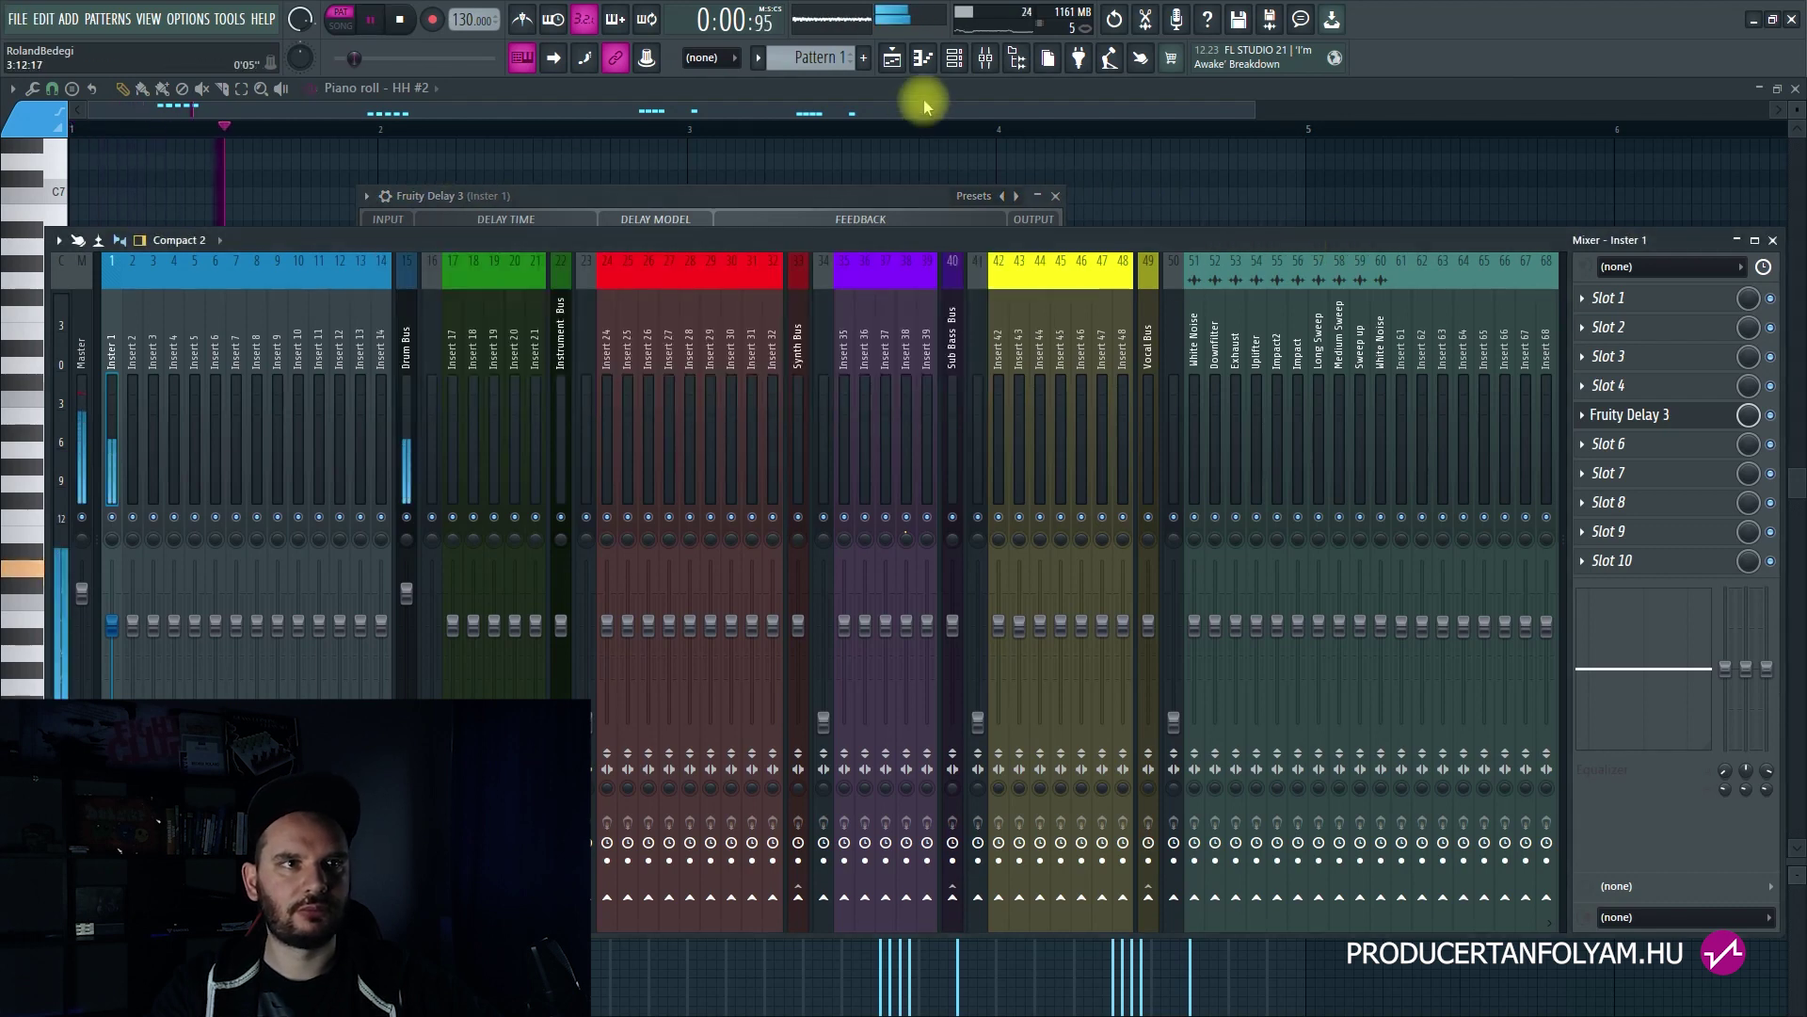
click(953, 58)
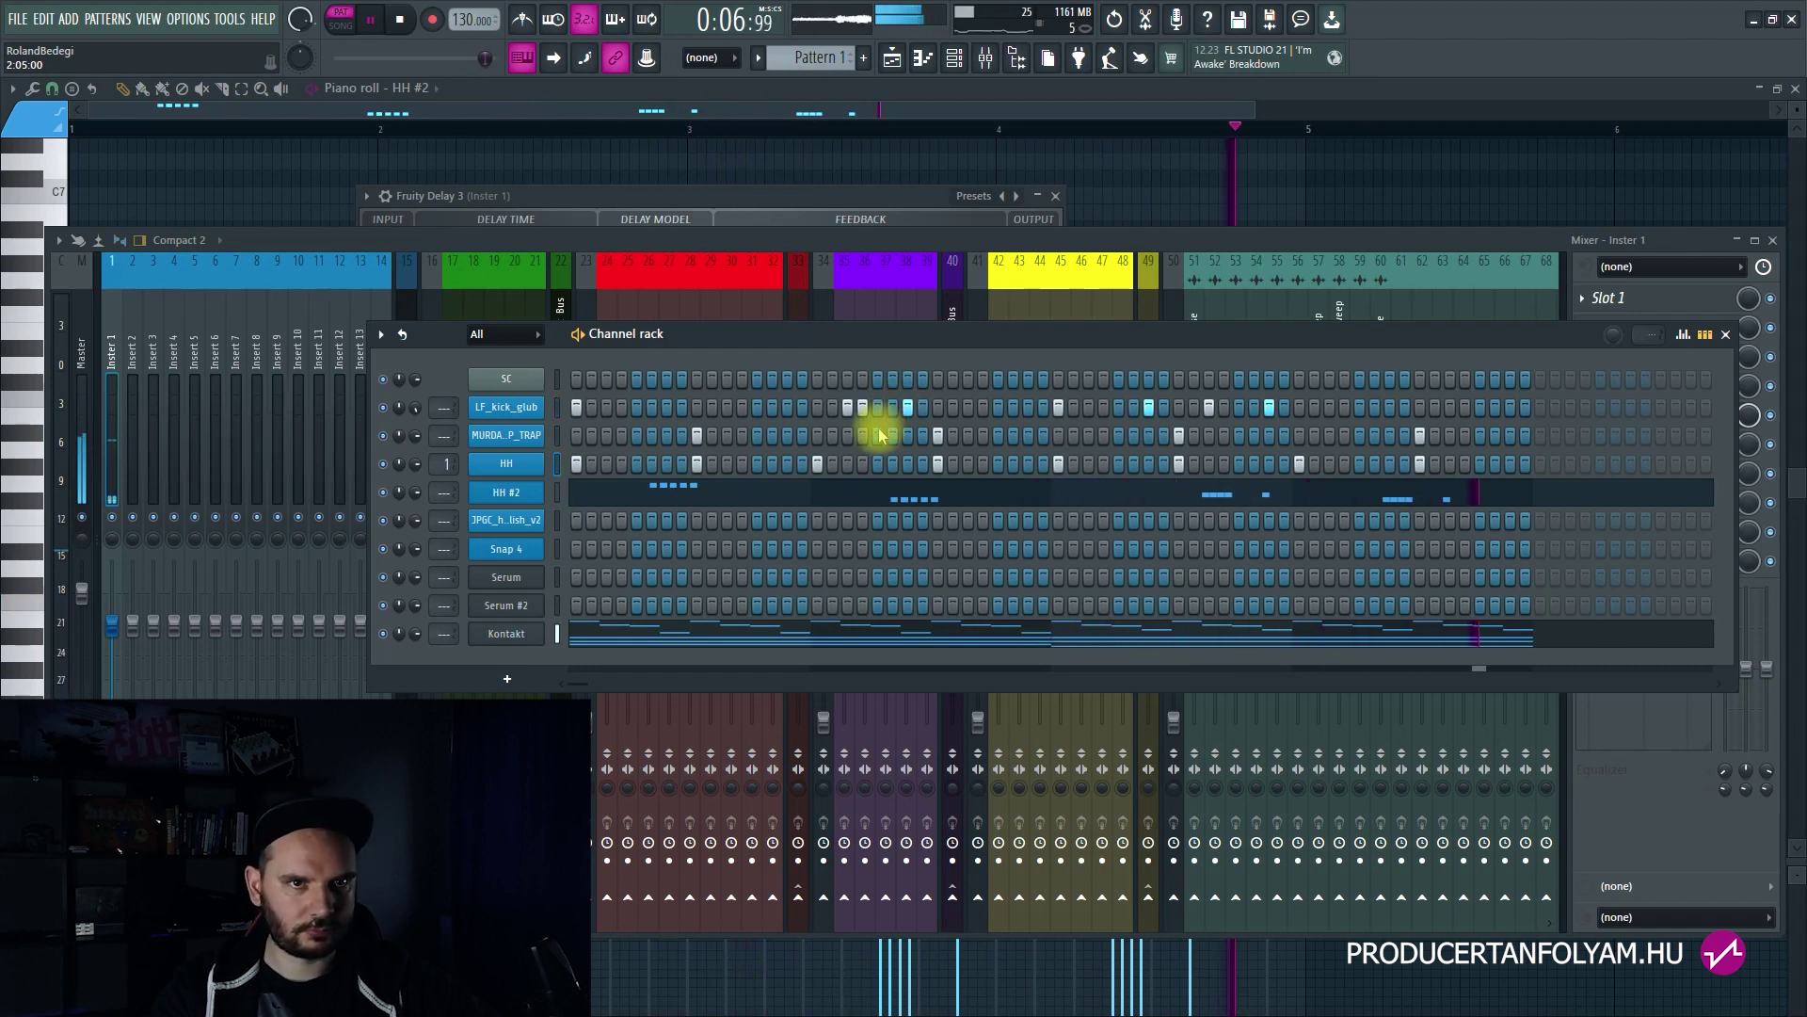
key(space)
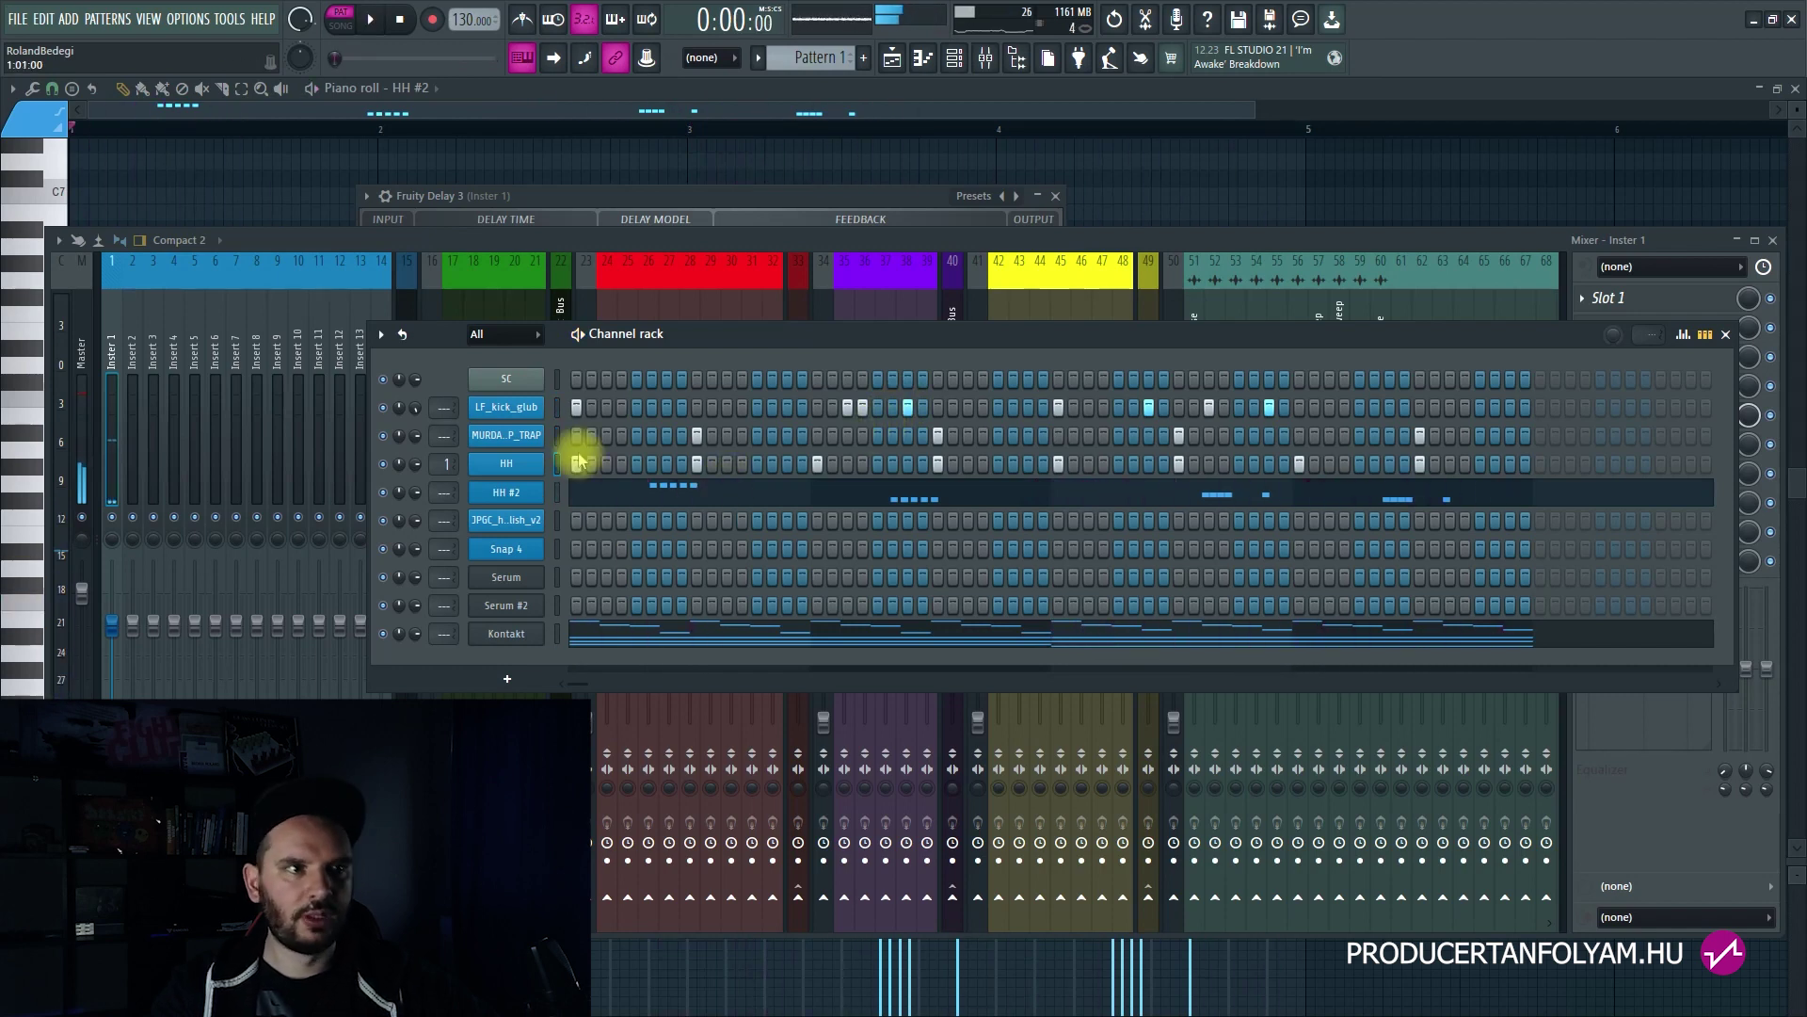
Step: Copy the LF_kick_glub hits to the Serum channel and extend the notes legato, with the last one reaching the end of bar 4
click(558, 413)
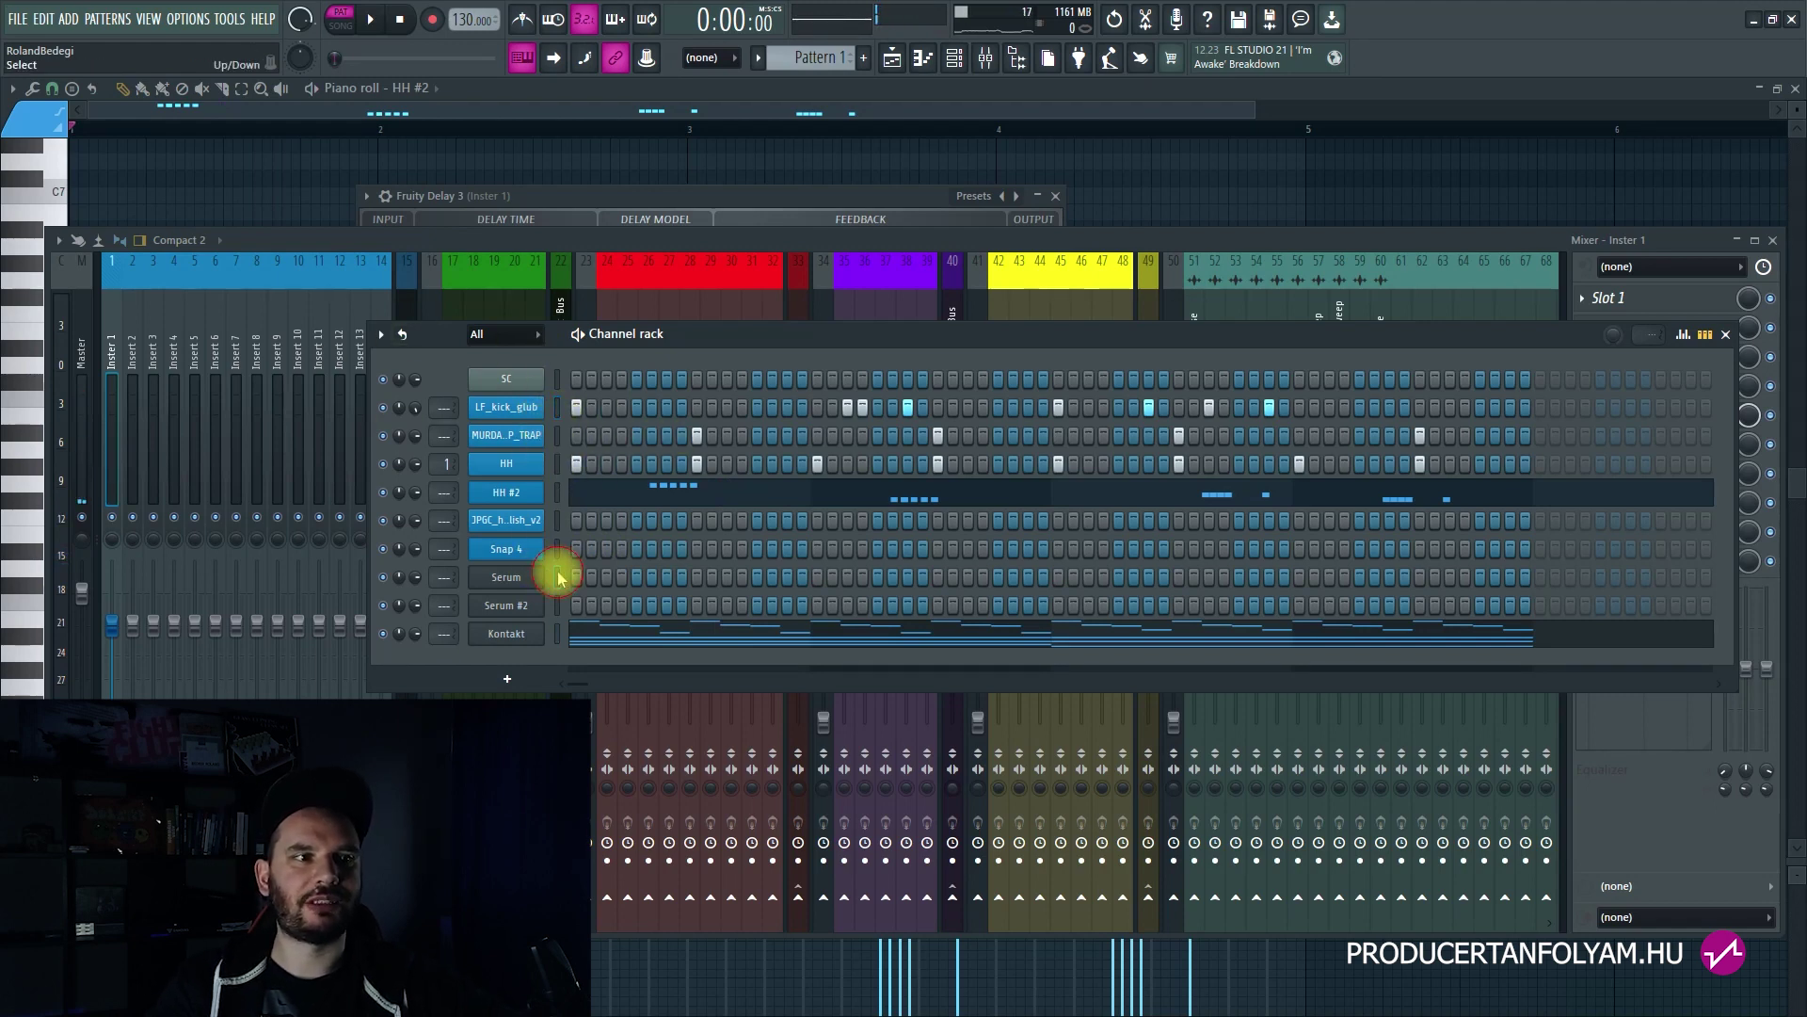
right_click(516, 577)
click(509, 583)
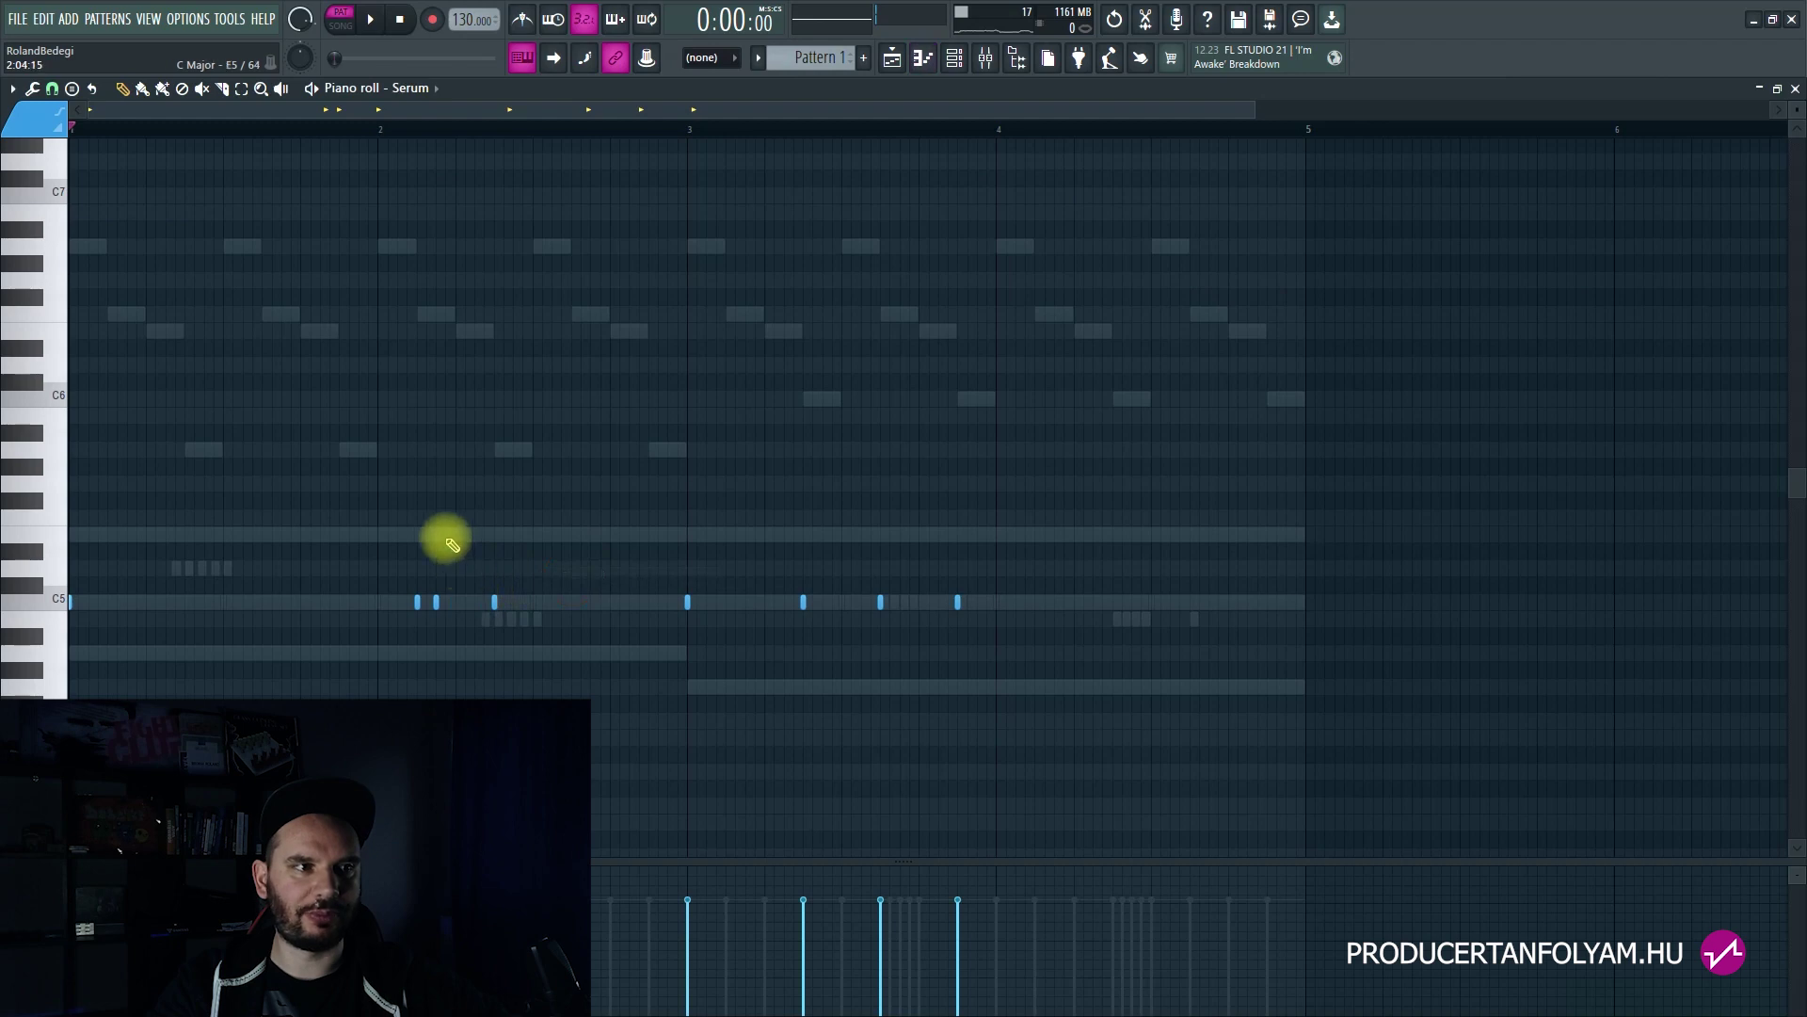
key(ctrl+l)
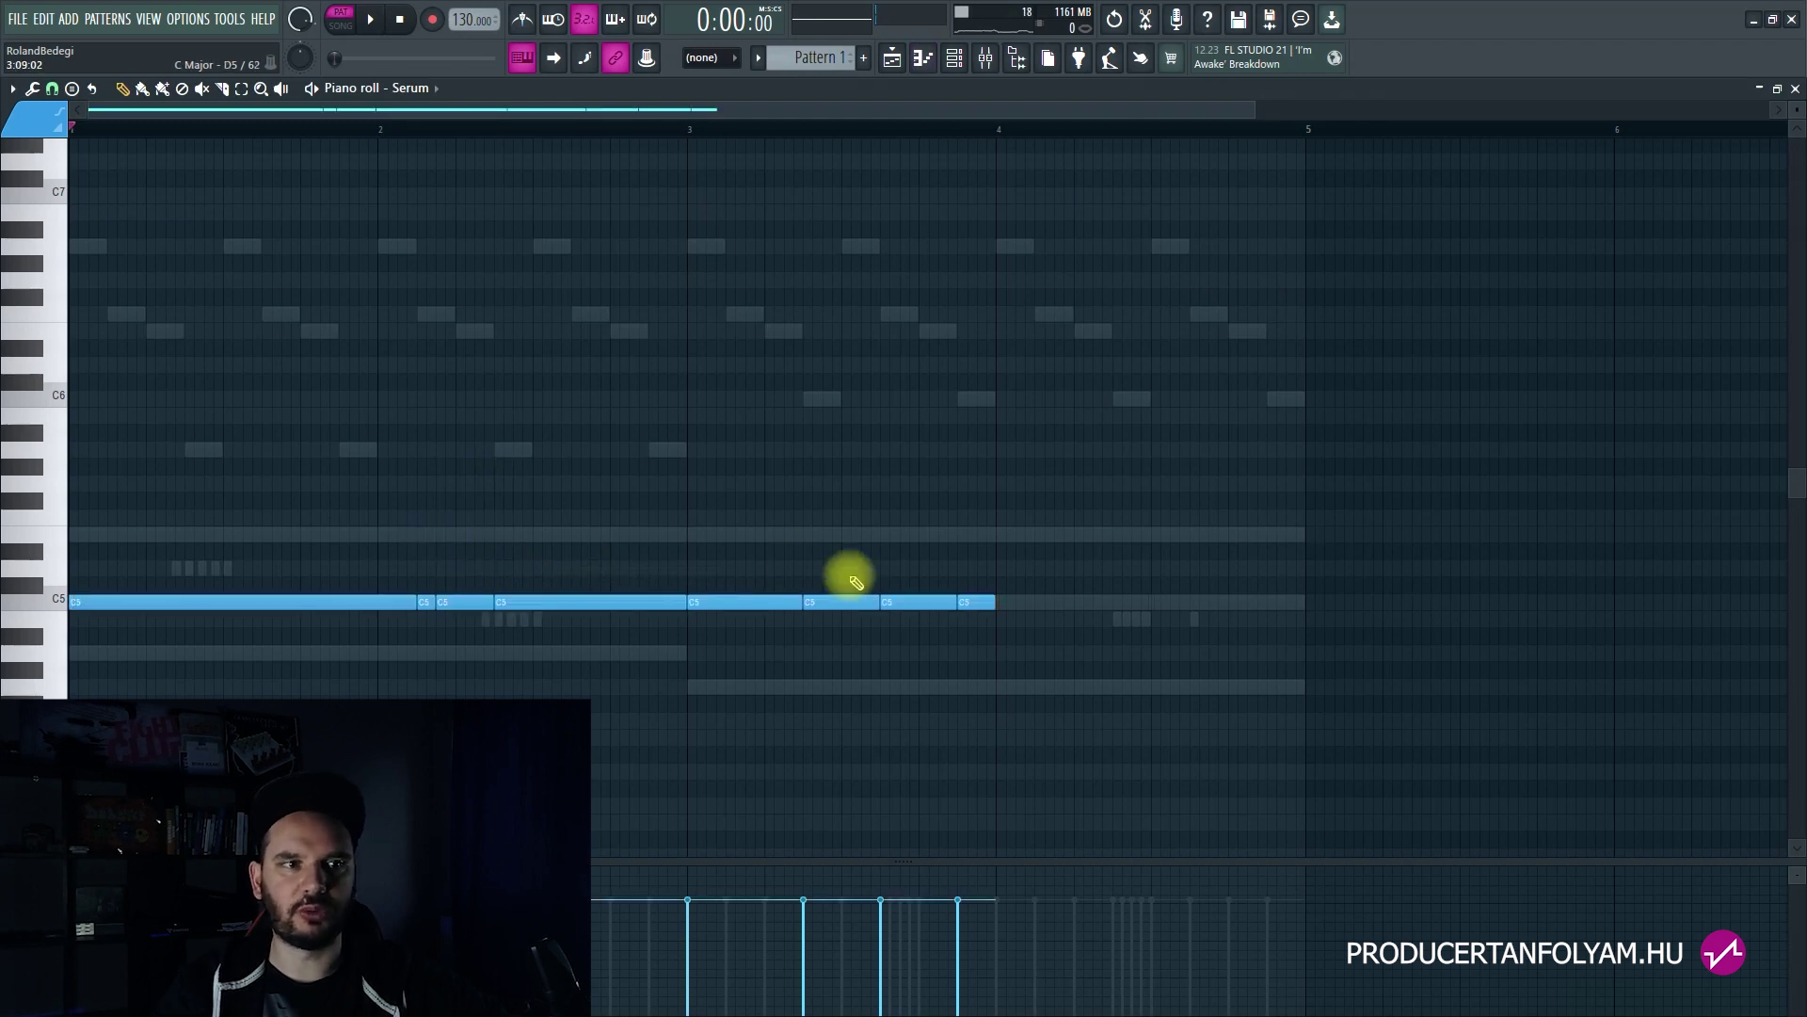
drag(1079, 599, 1290, 616)
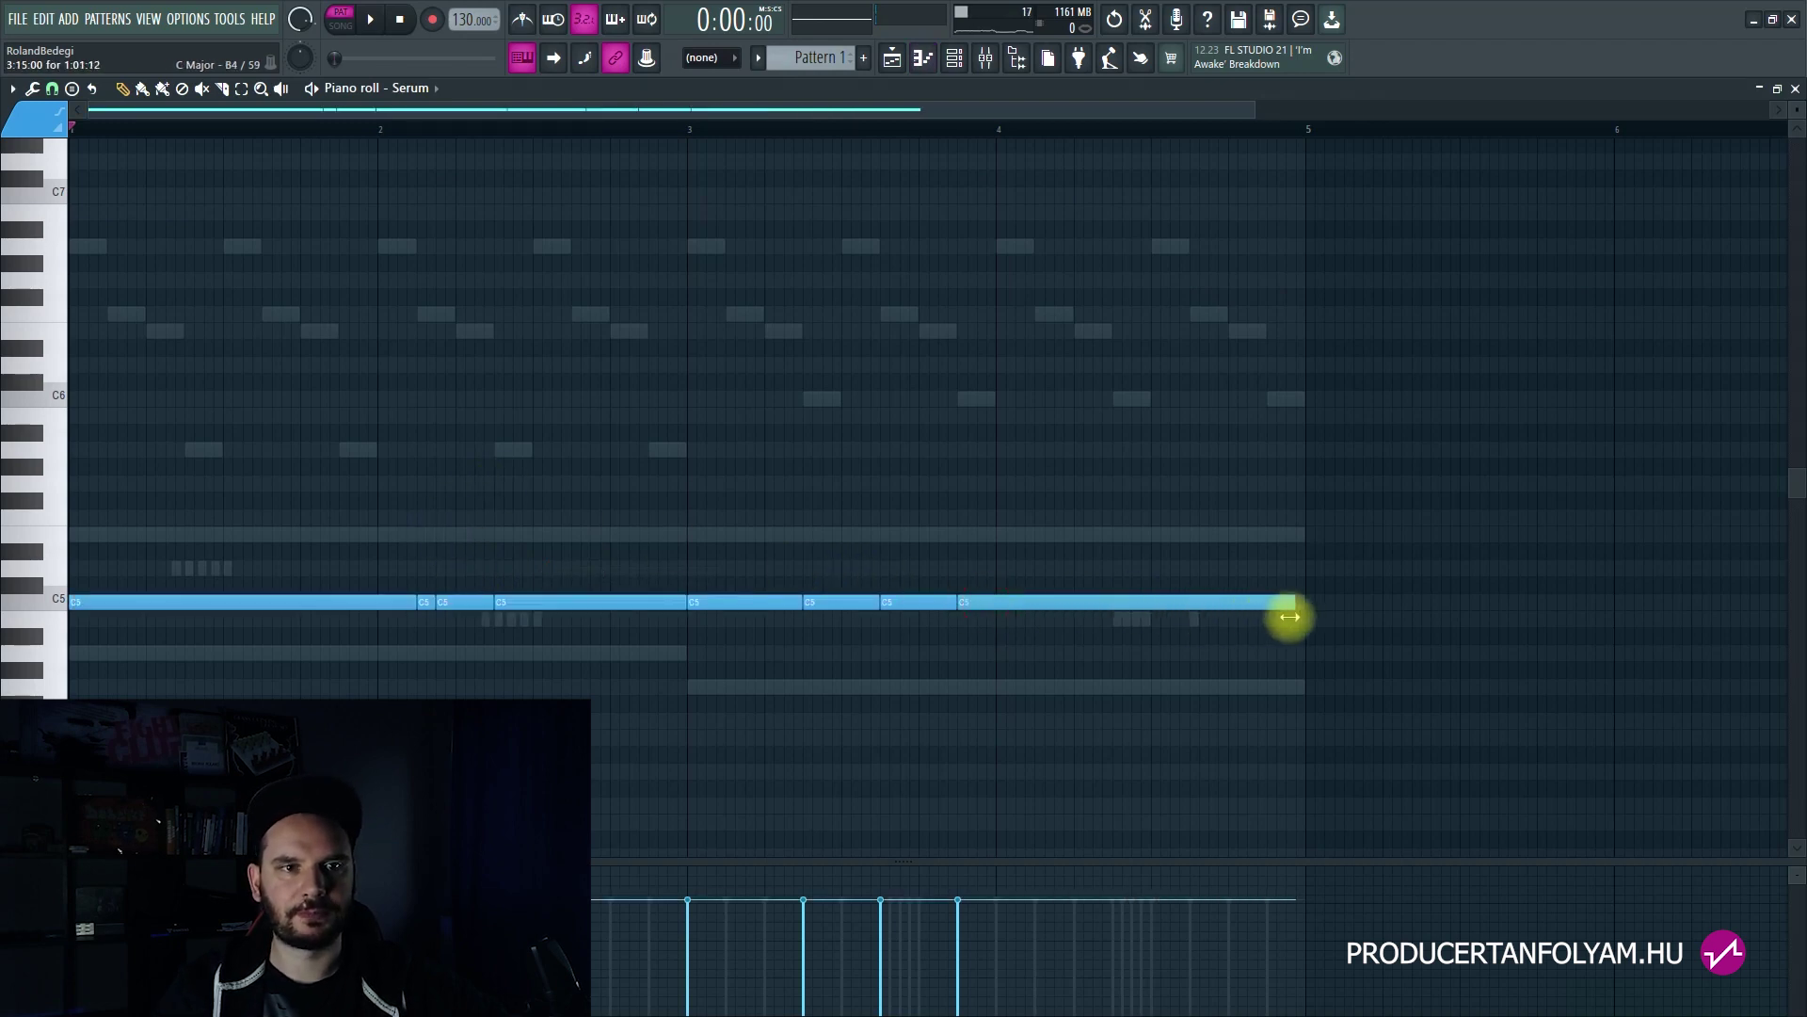
Step: Lower the Serum bass notes in bars 1 and 2 to A4 and listen to the pattern
drag(202, 565, 599, 654)
key(space)
ctrl+click(507, 737)
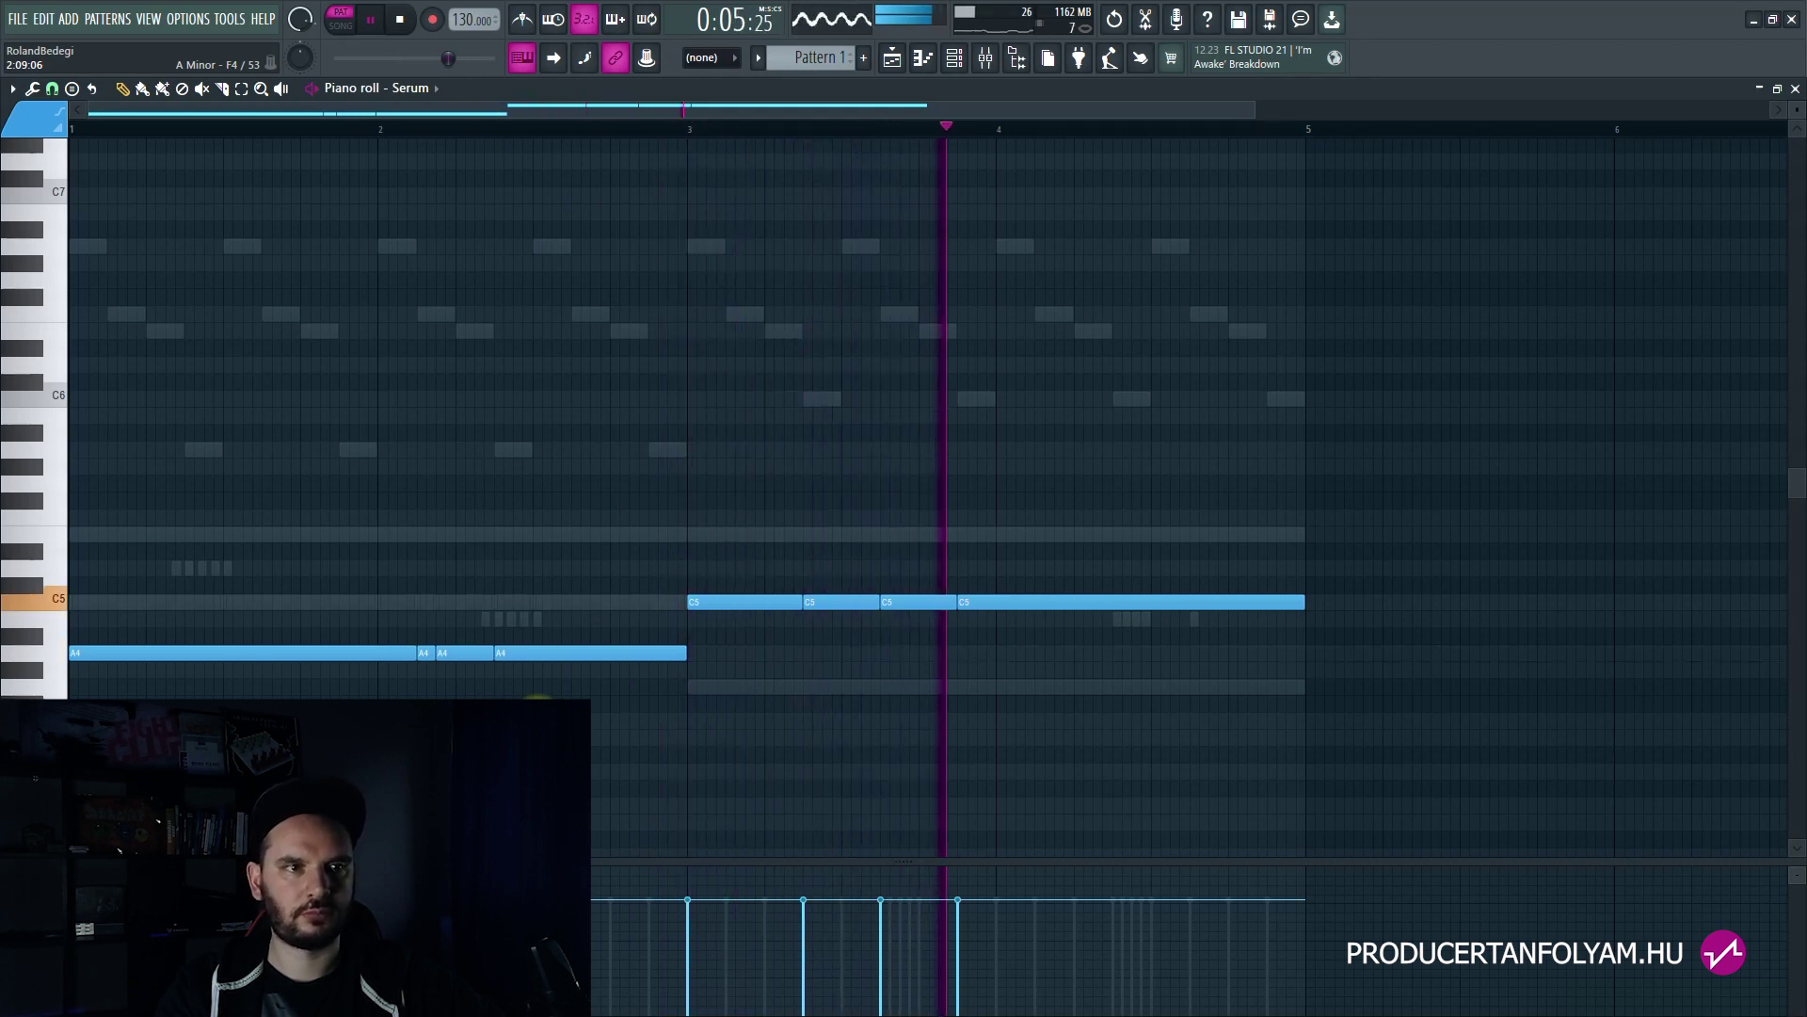
key(space)
Step: Shorten the last C5 bass note to end before step 7 of bar 4 and place two-step C6 and A5 notes after it
drag(1303, 598, 1296, 598)
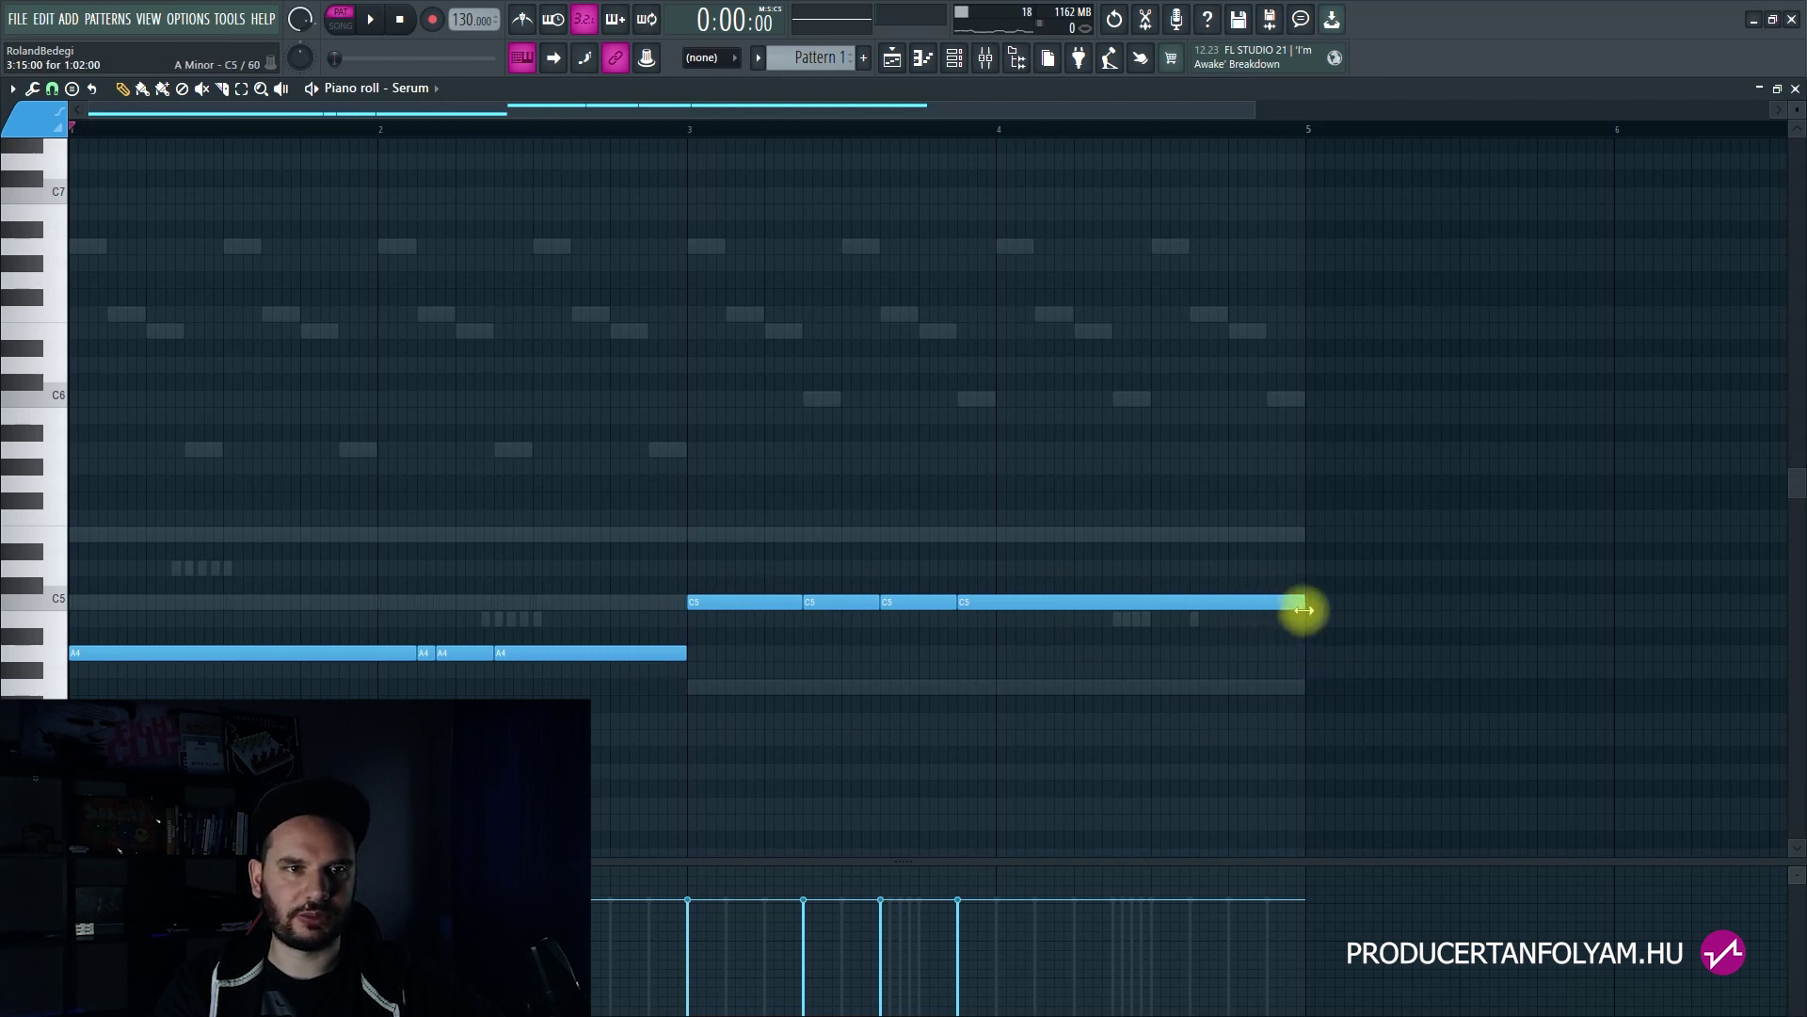
drag(1303, 610, 1119, 623)
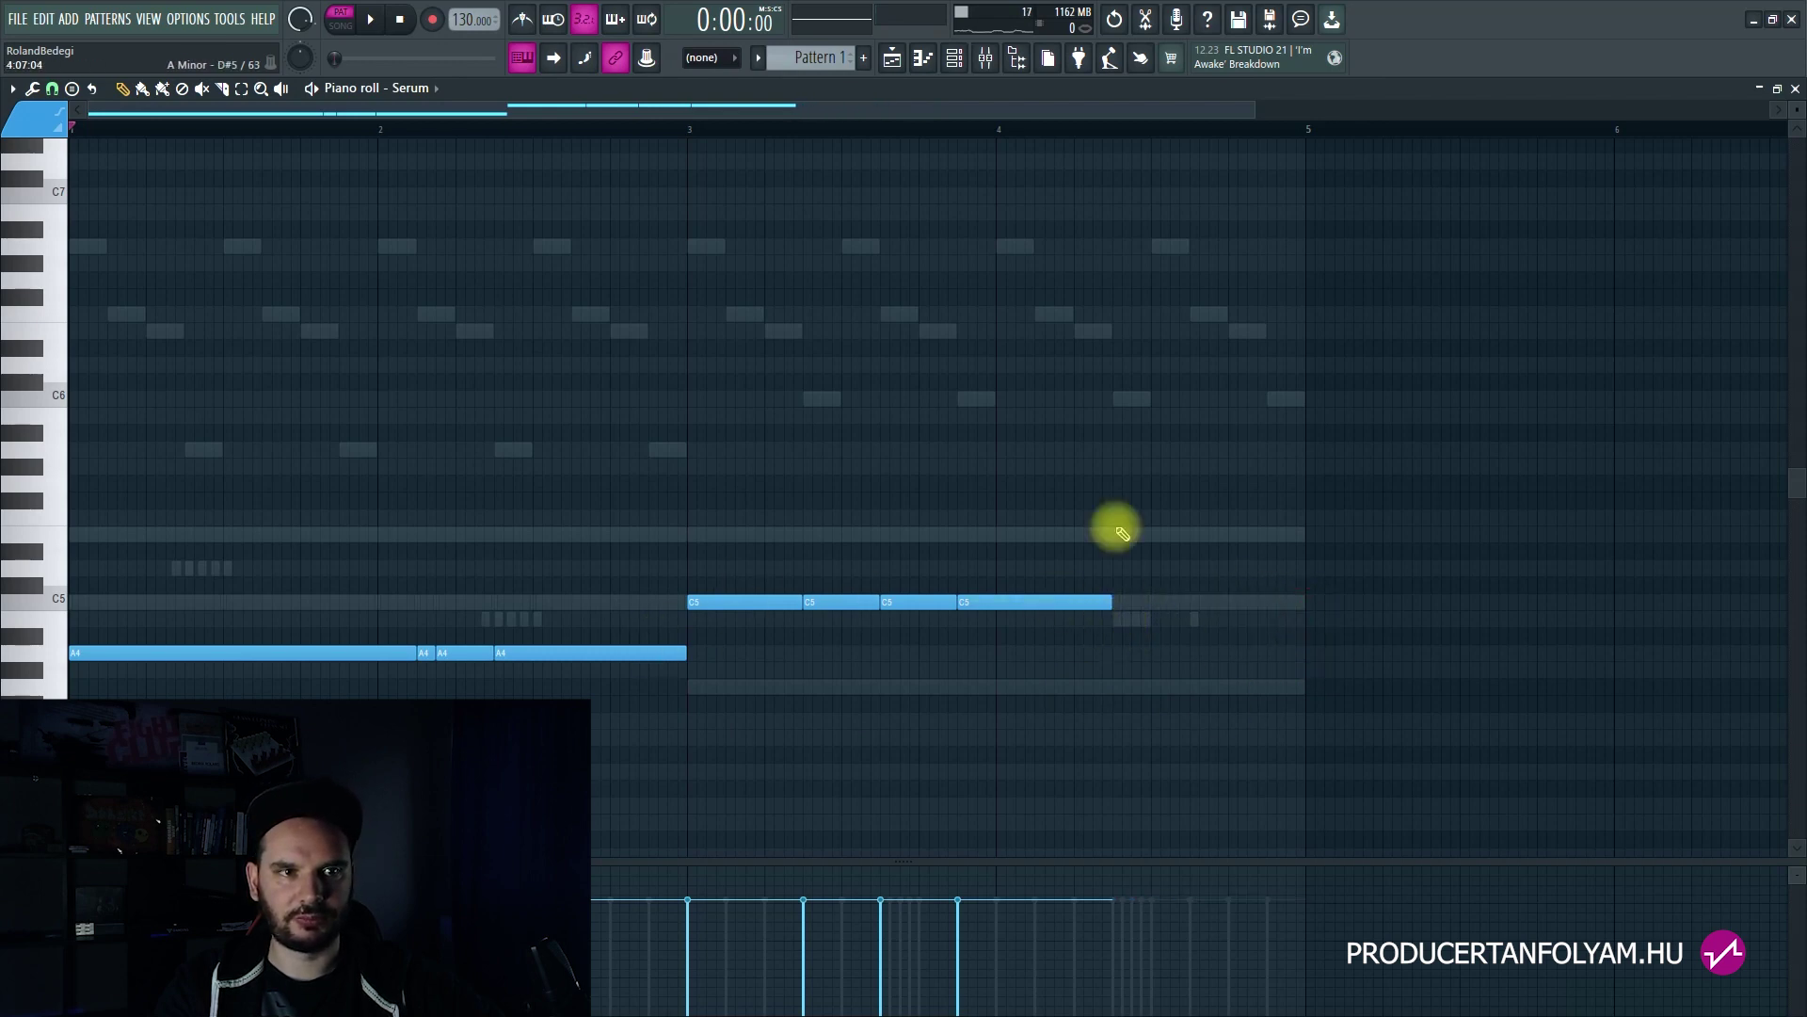
click(1114, 397)
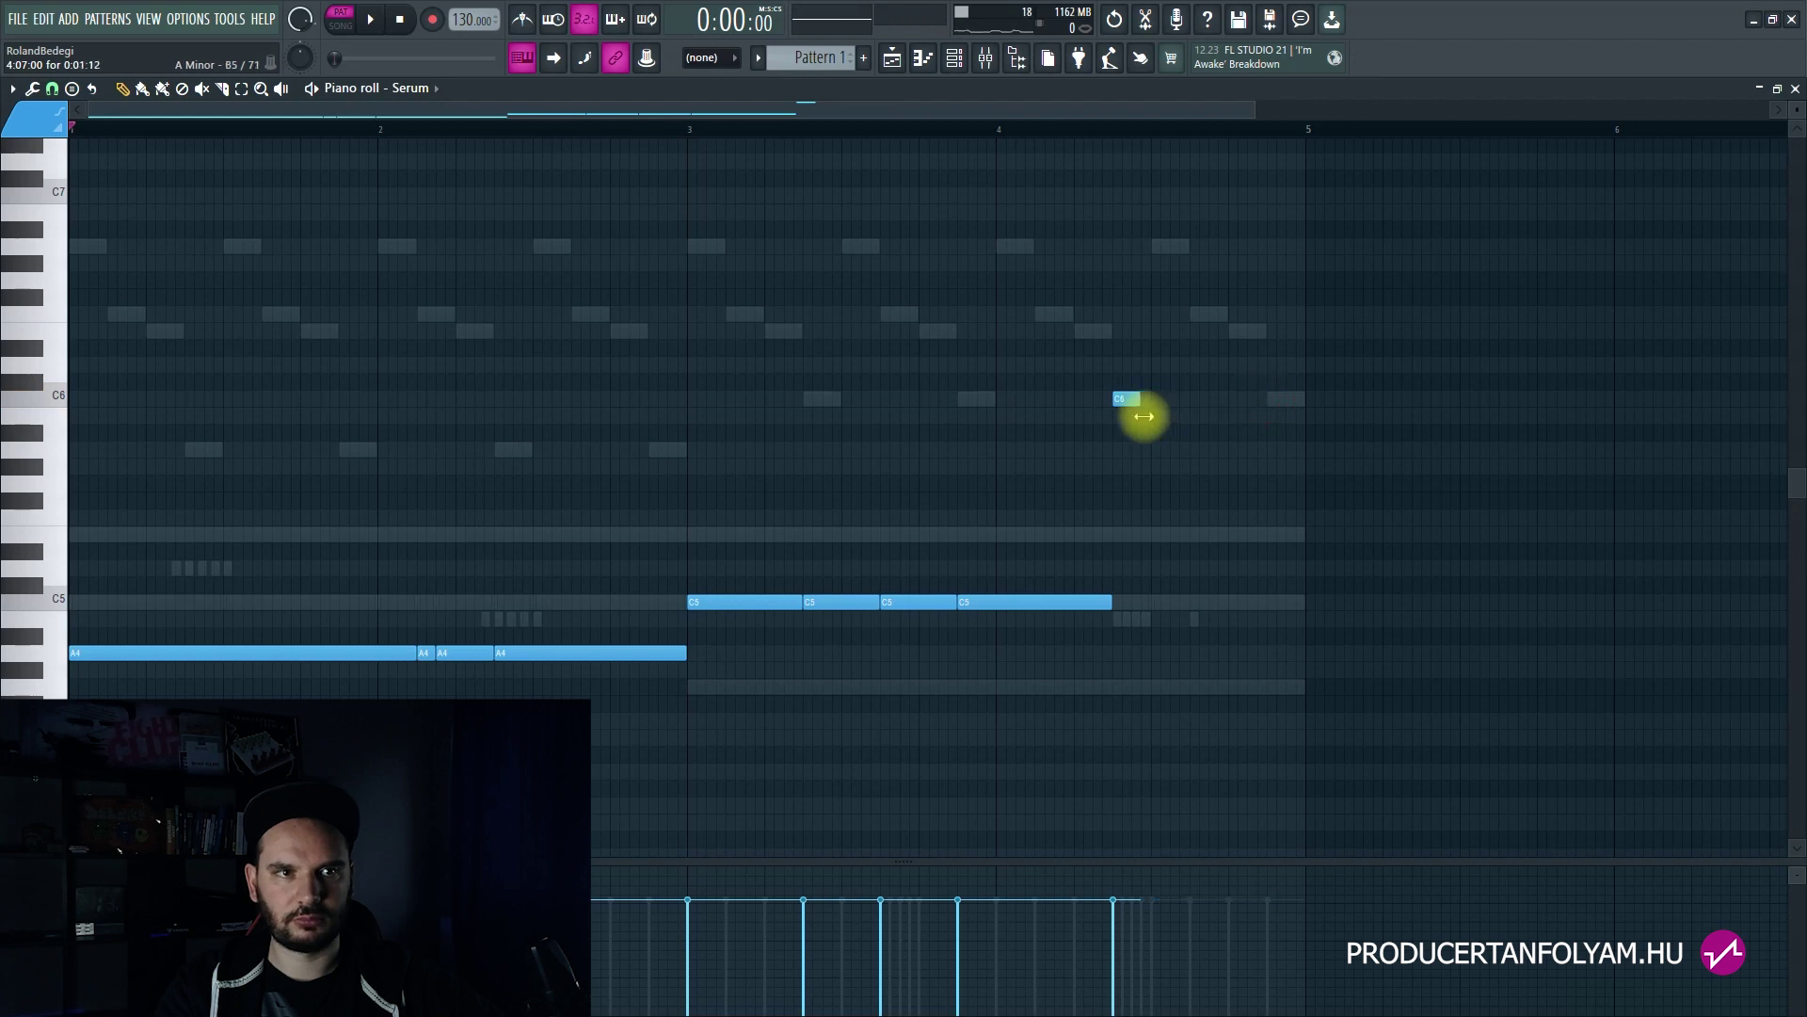
drag(1144, 415, 1147, 411)
key(space)
click(1168, 450)
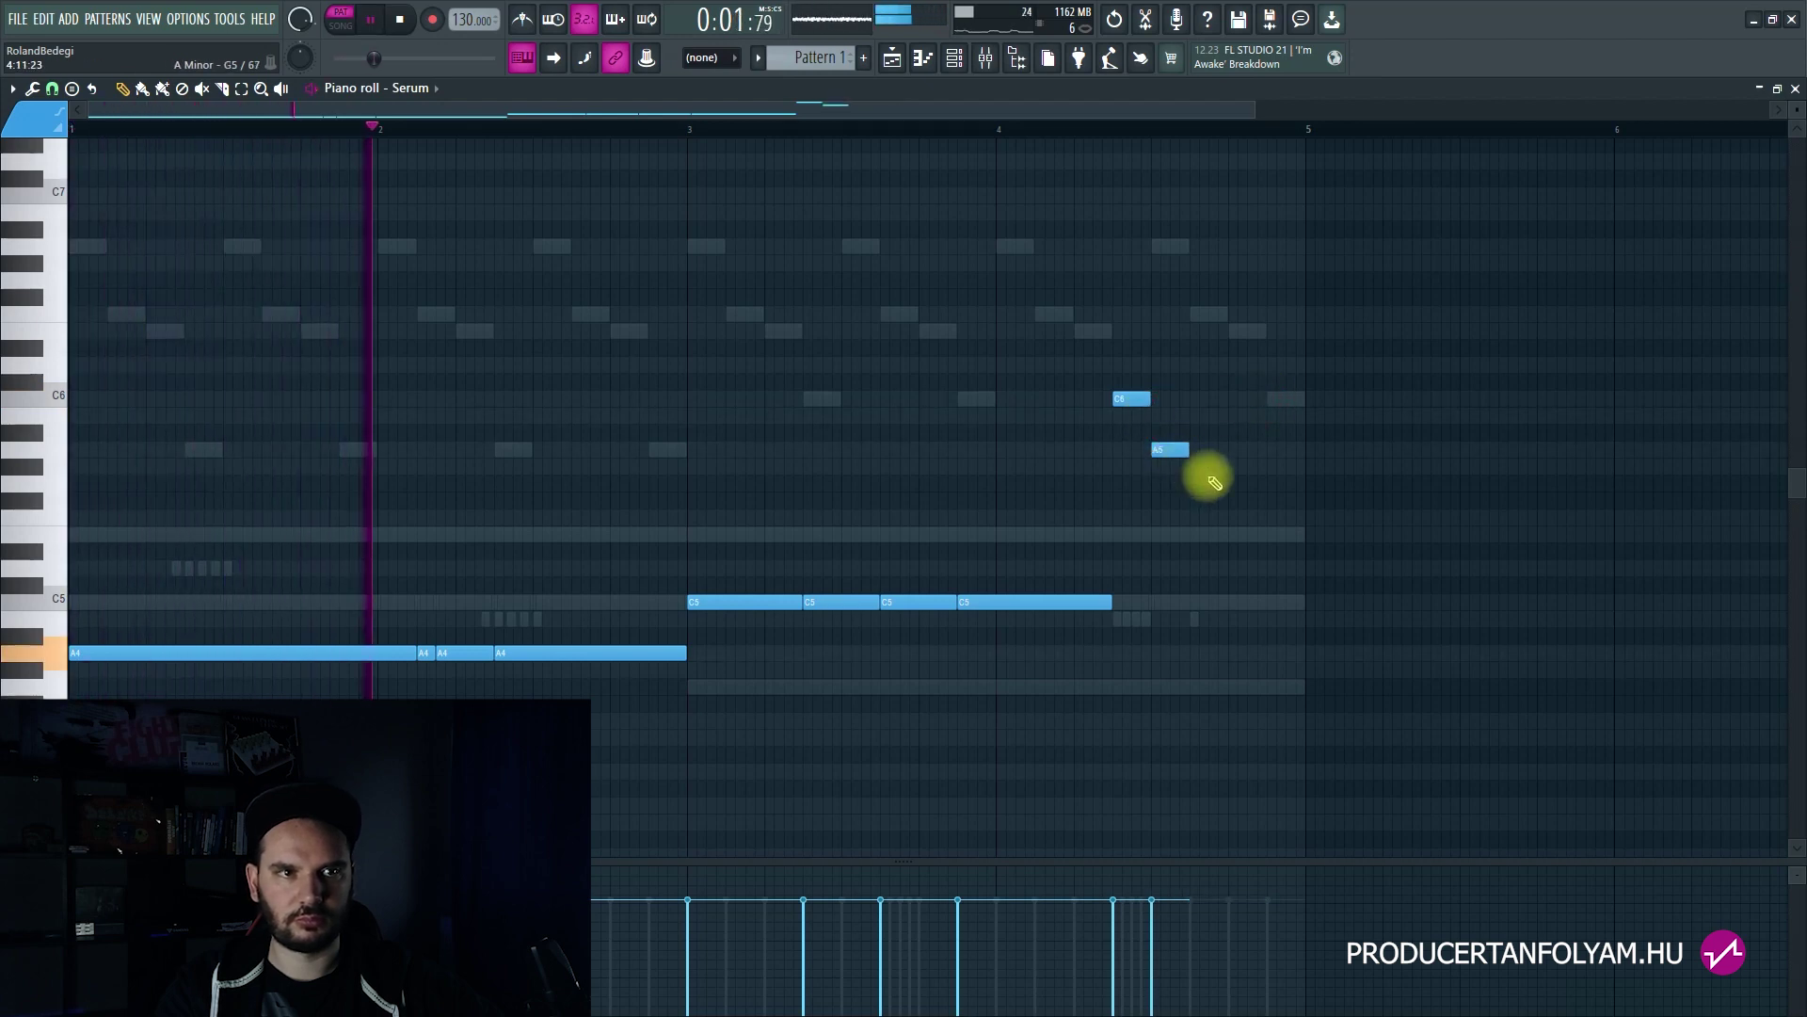
Step: Complete the bar 4 bass run with three two-step notes, transposed down an octave to F5, E5 and C5
click(1209, 313)
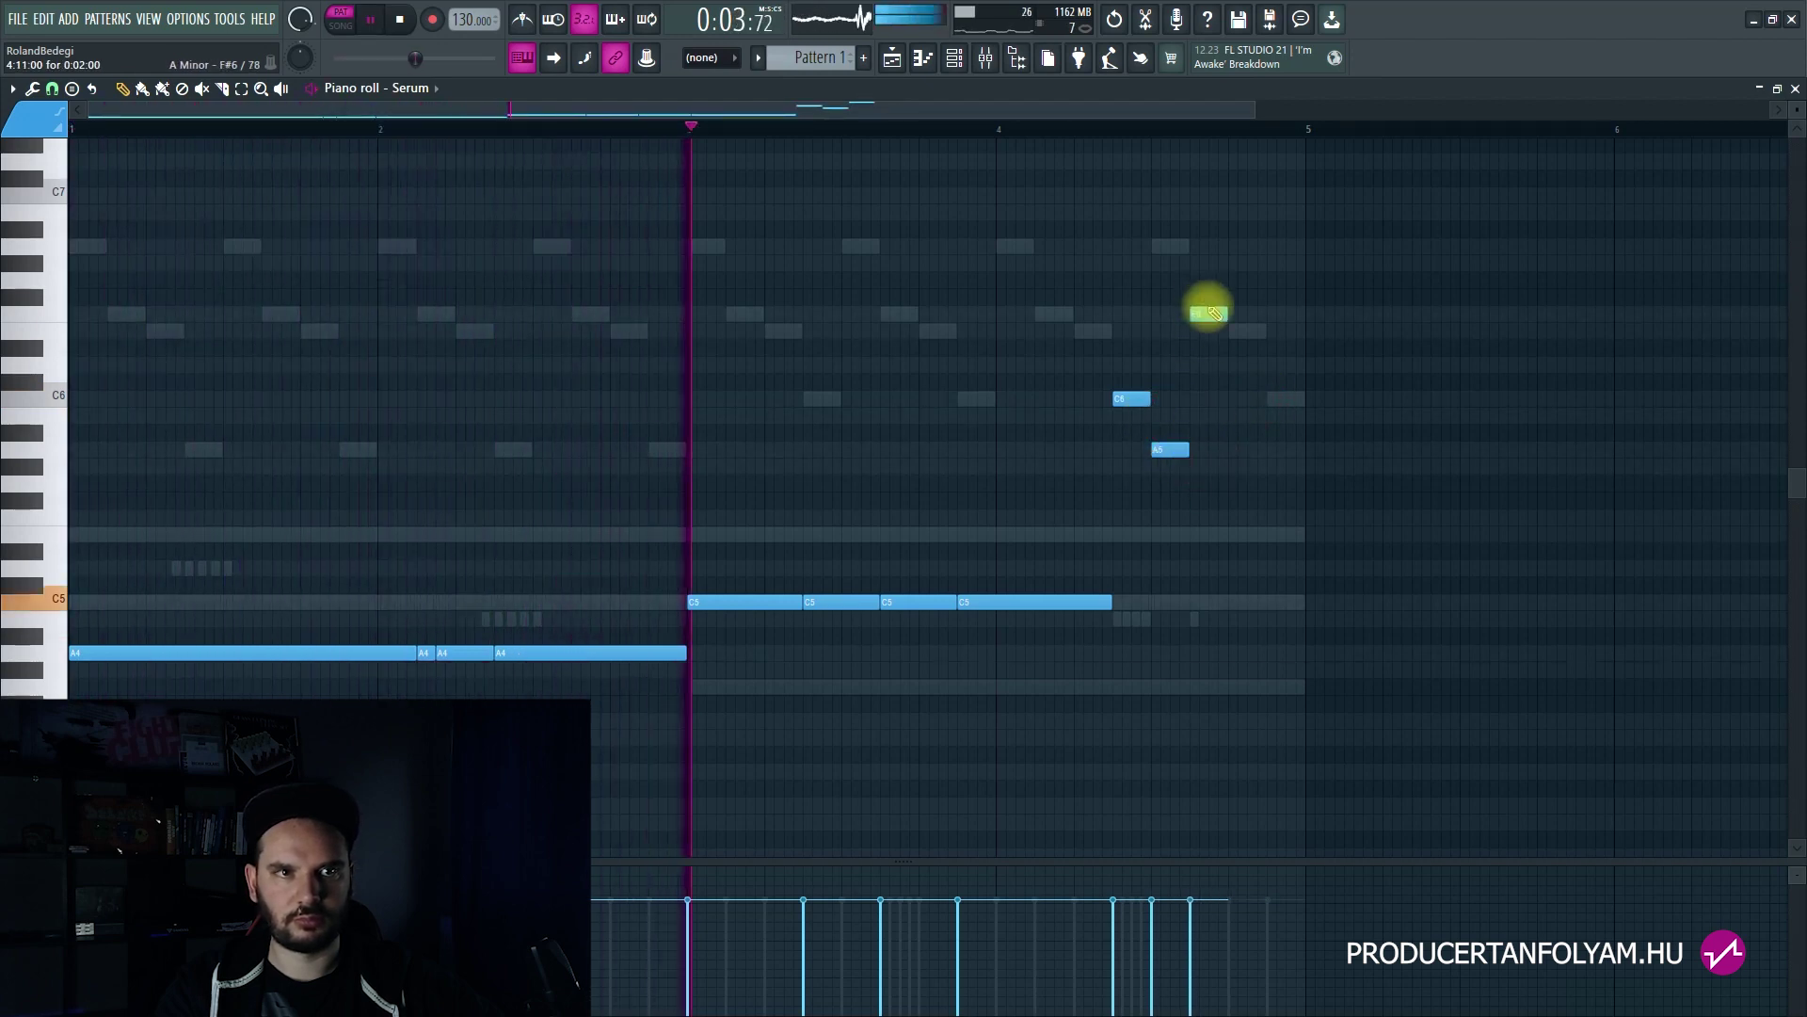
click(1248, 330)
click(1286, 396)
drag(1337, 471, 1201, 260)
key(ctrl+Down)
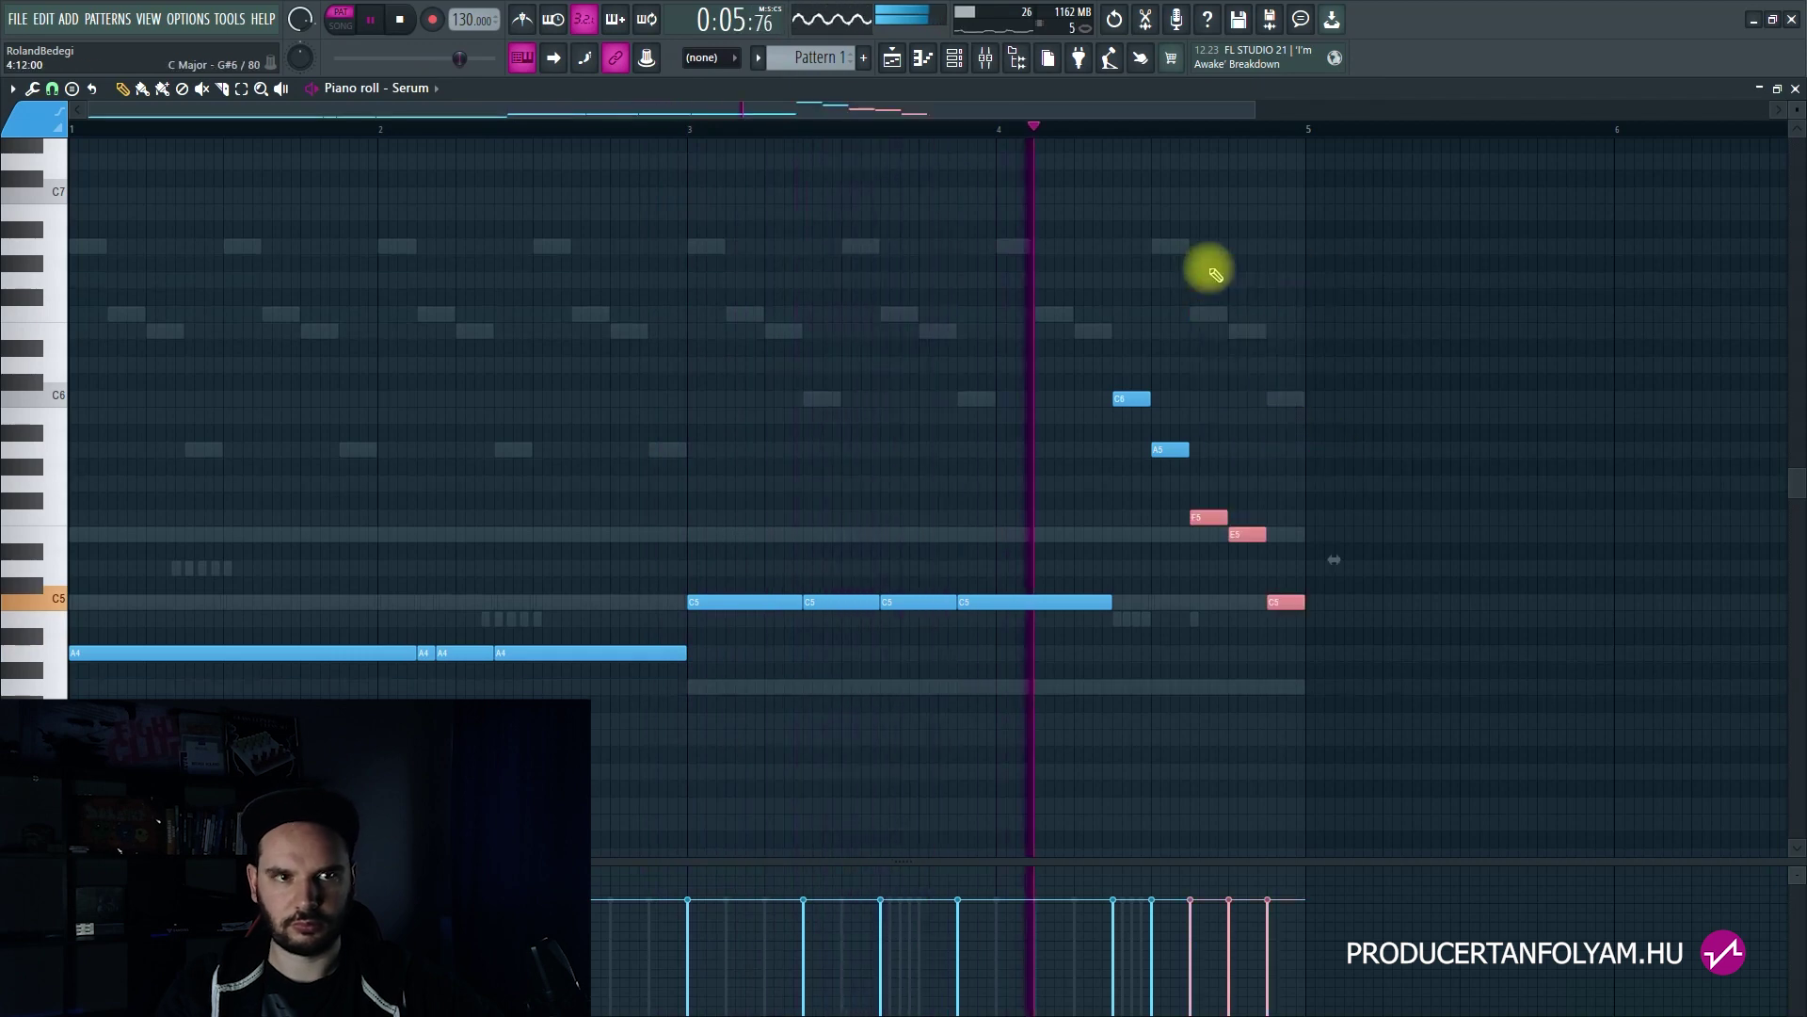
ctrl+click(1319, 424)
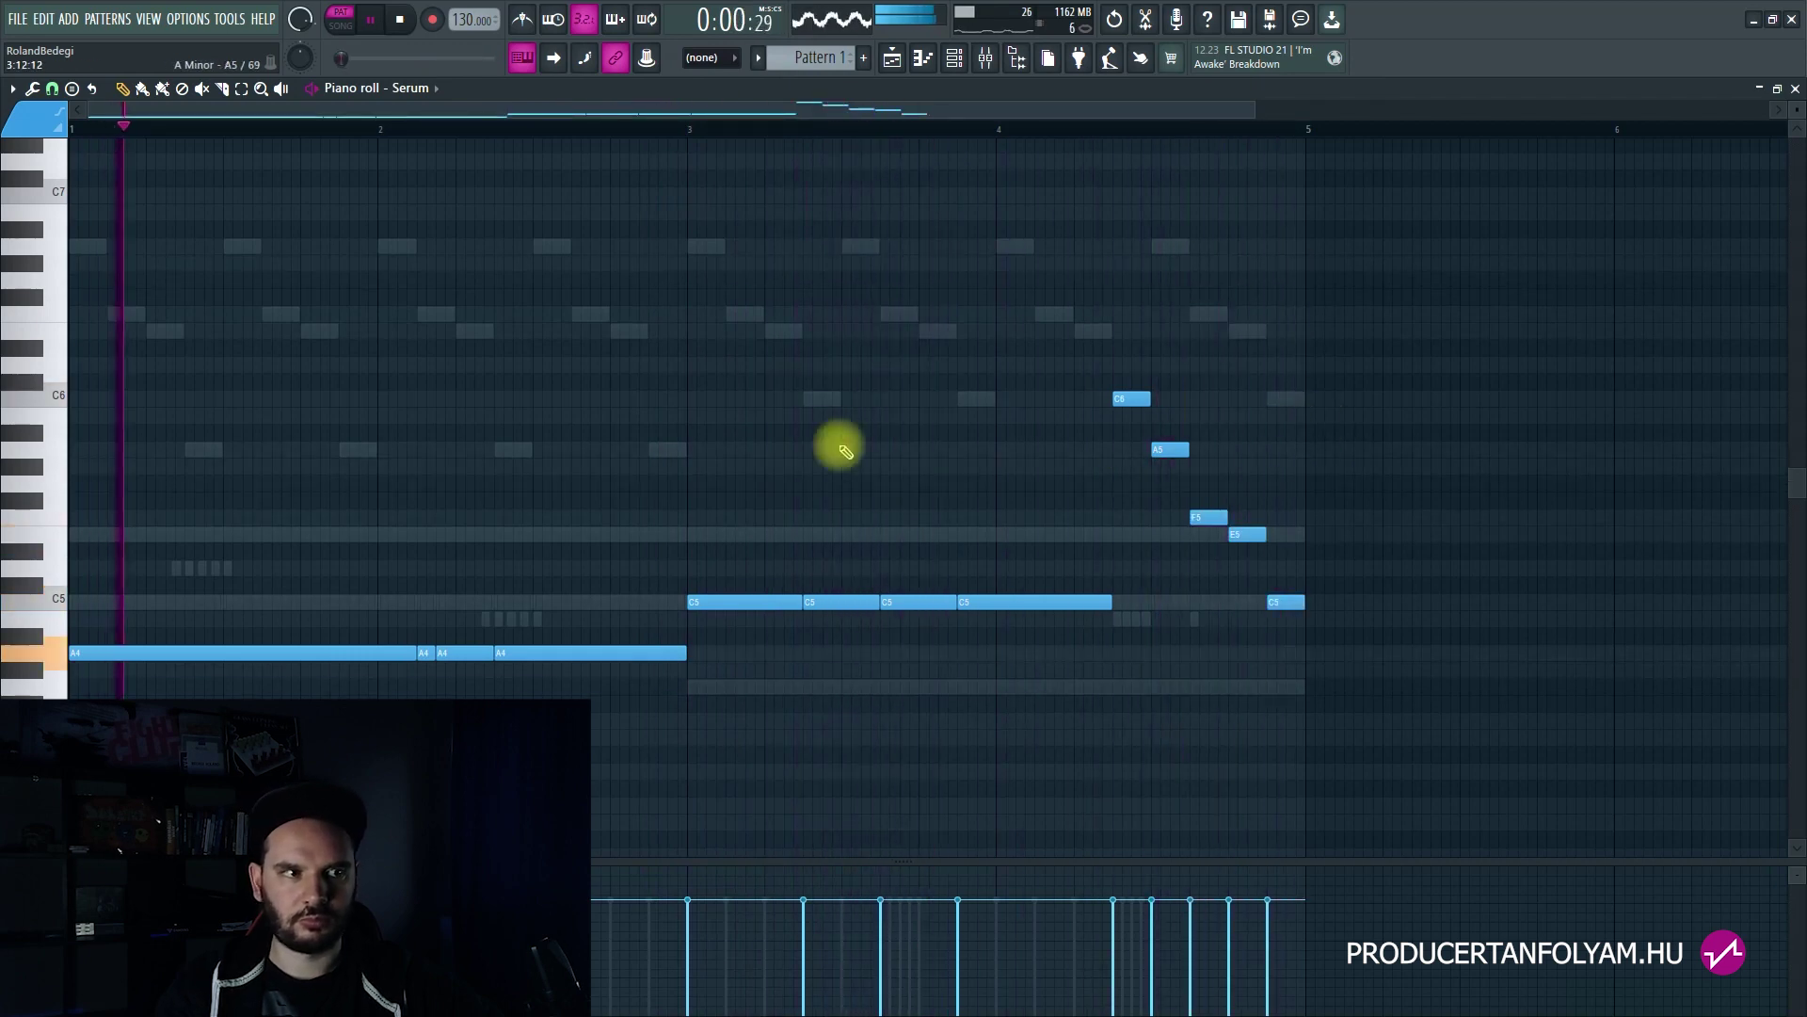
Step: Raise the Serum bass note at step 4 of bar 2 an octave to A5 and restart playback
ctrl+click(464, 652)
key(ctrl+Up)
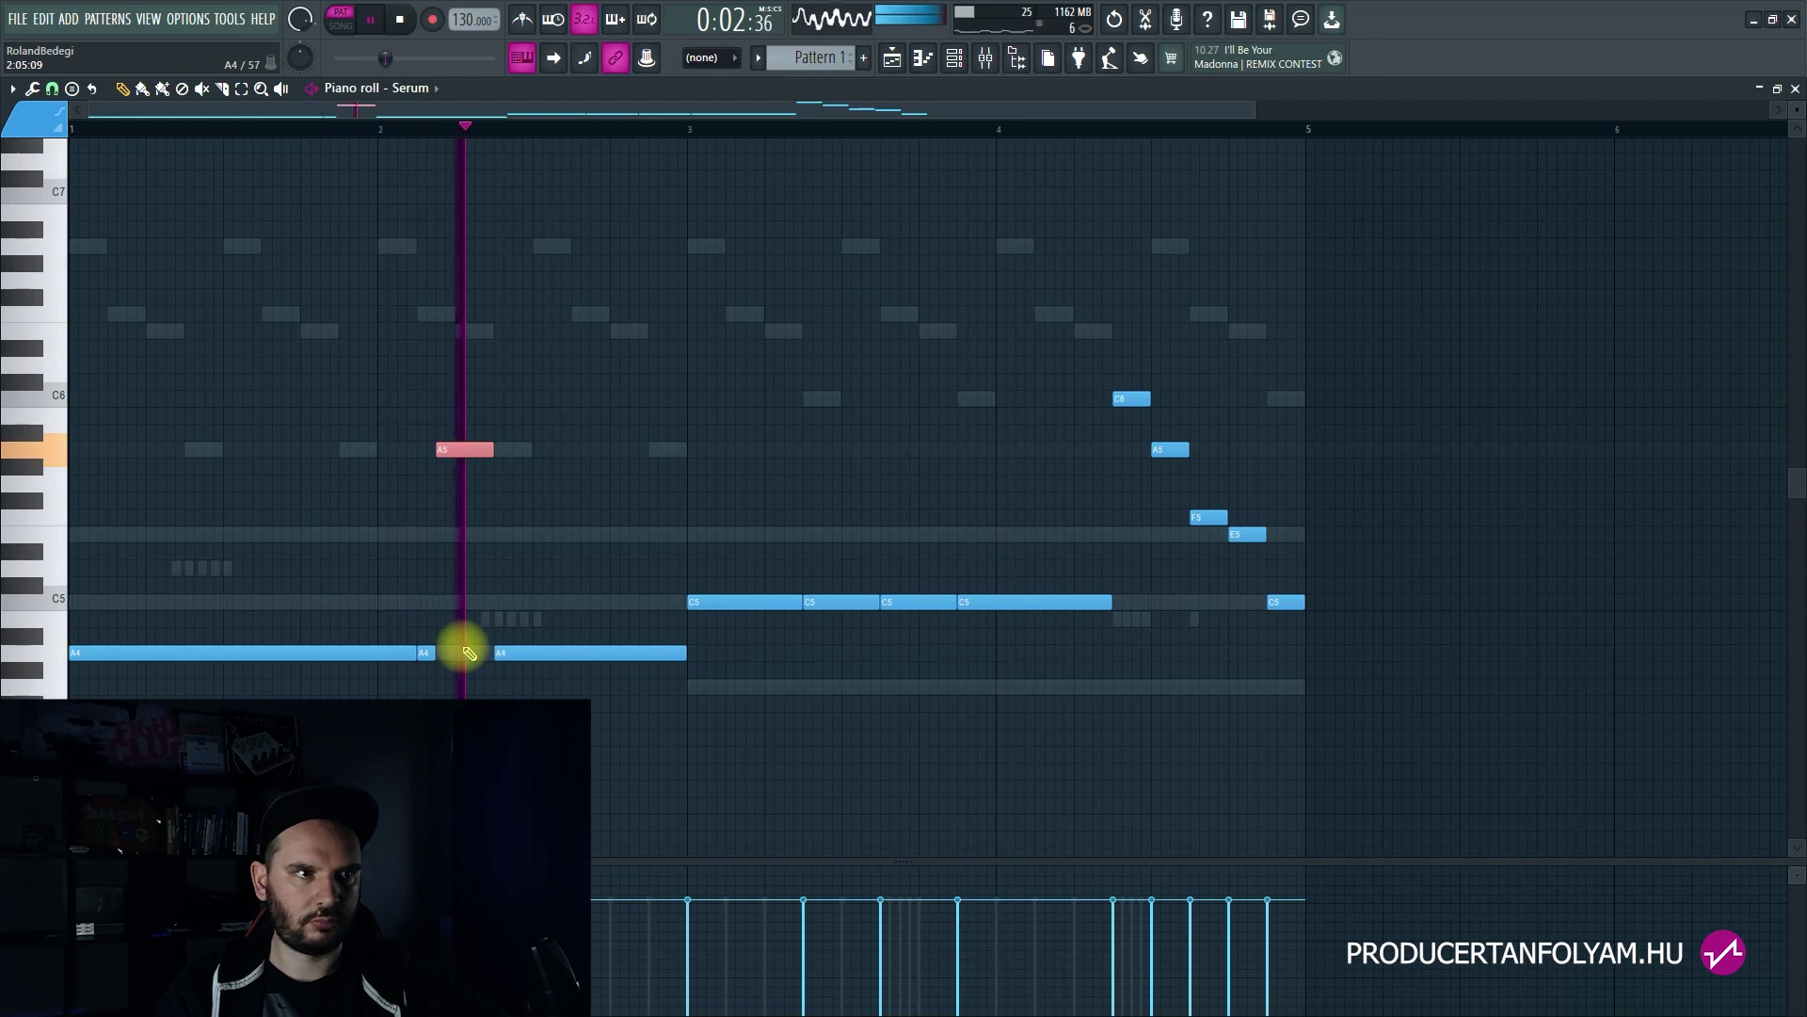
ctrl+click(510, 575)
key(space)
key(space)
Step: Split the long A4 note ending bar 2 into two four-step A4 notes, add a two-step A5 after them, and play the pattern
click(614, 654)
drag(686, 660, 569, 656)
drag(659, 654, 621, 655)
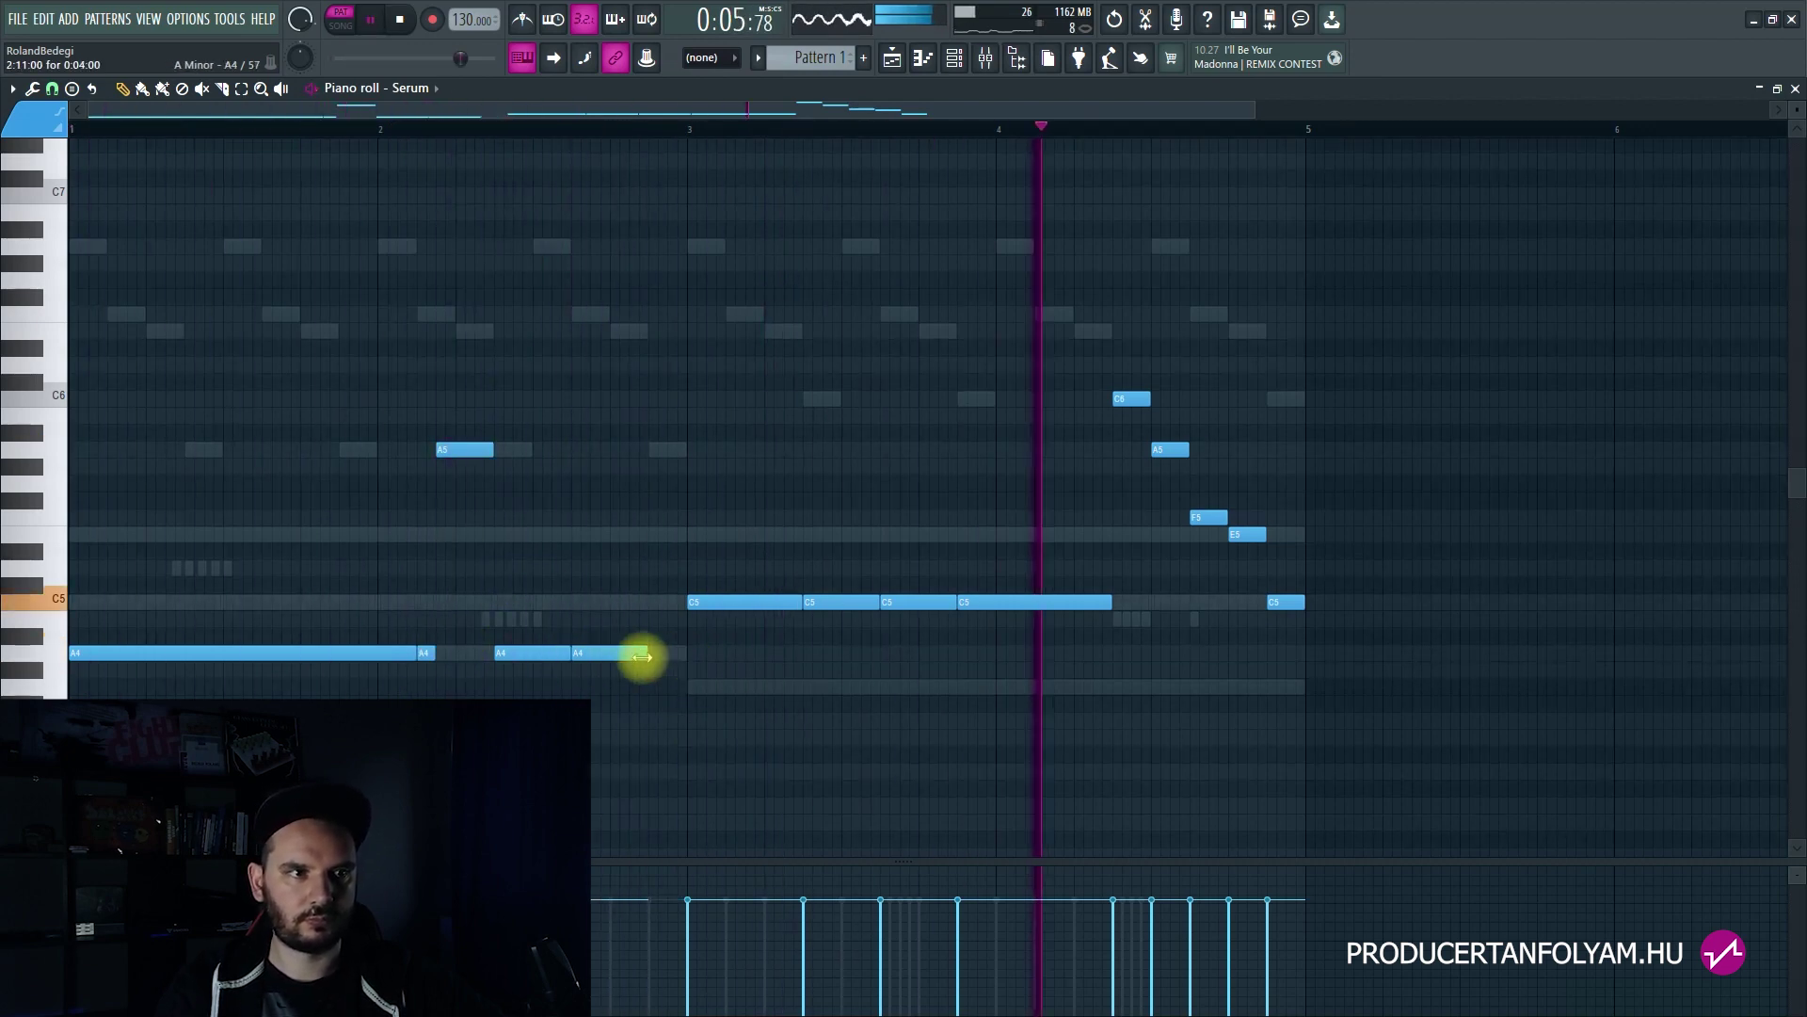
click(656, 451)
drag(720, 451, 683, 451)
key(F6)
key(space)
key(F6)
key(space)
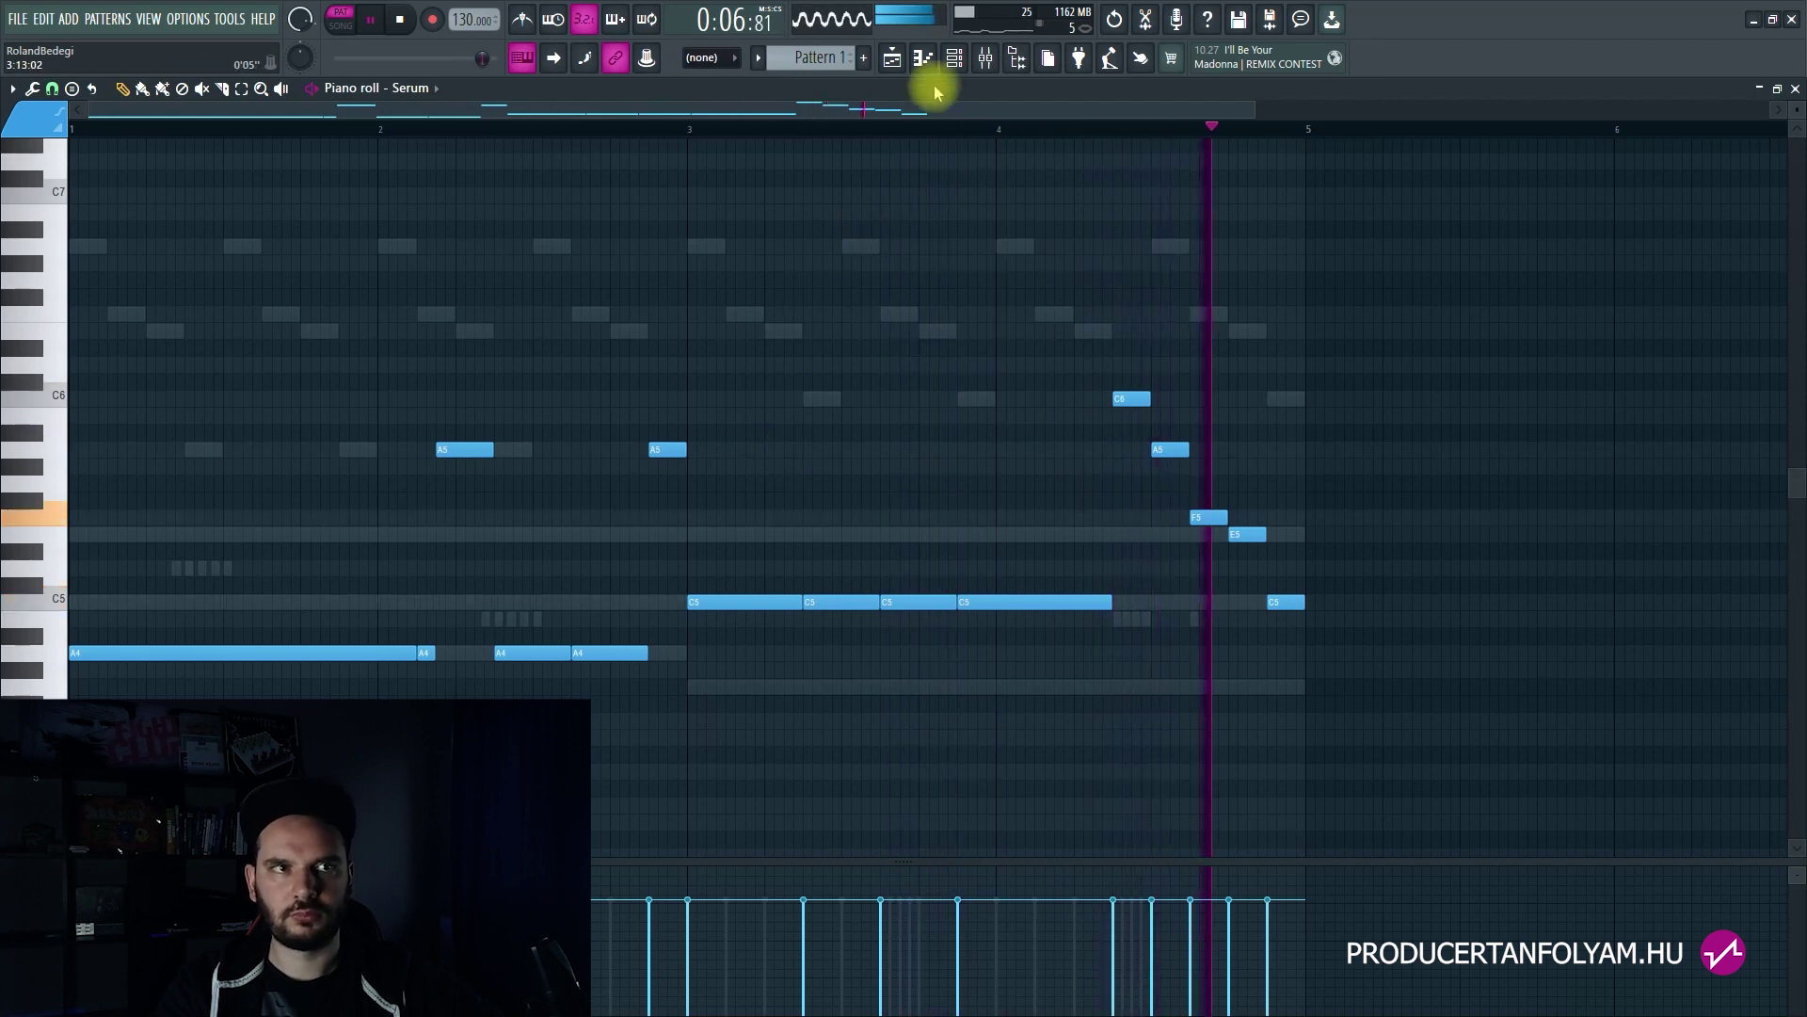
Step: Stop playback and draw a two-bar A4 note in bars 1–2 and a two-bar G4 note in bars 3–4 of the Serum #2 channel
key(F6)
key(space)
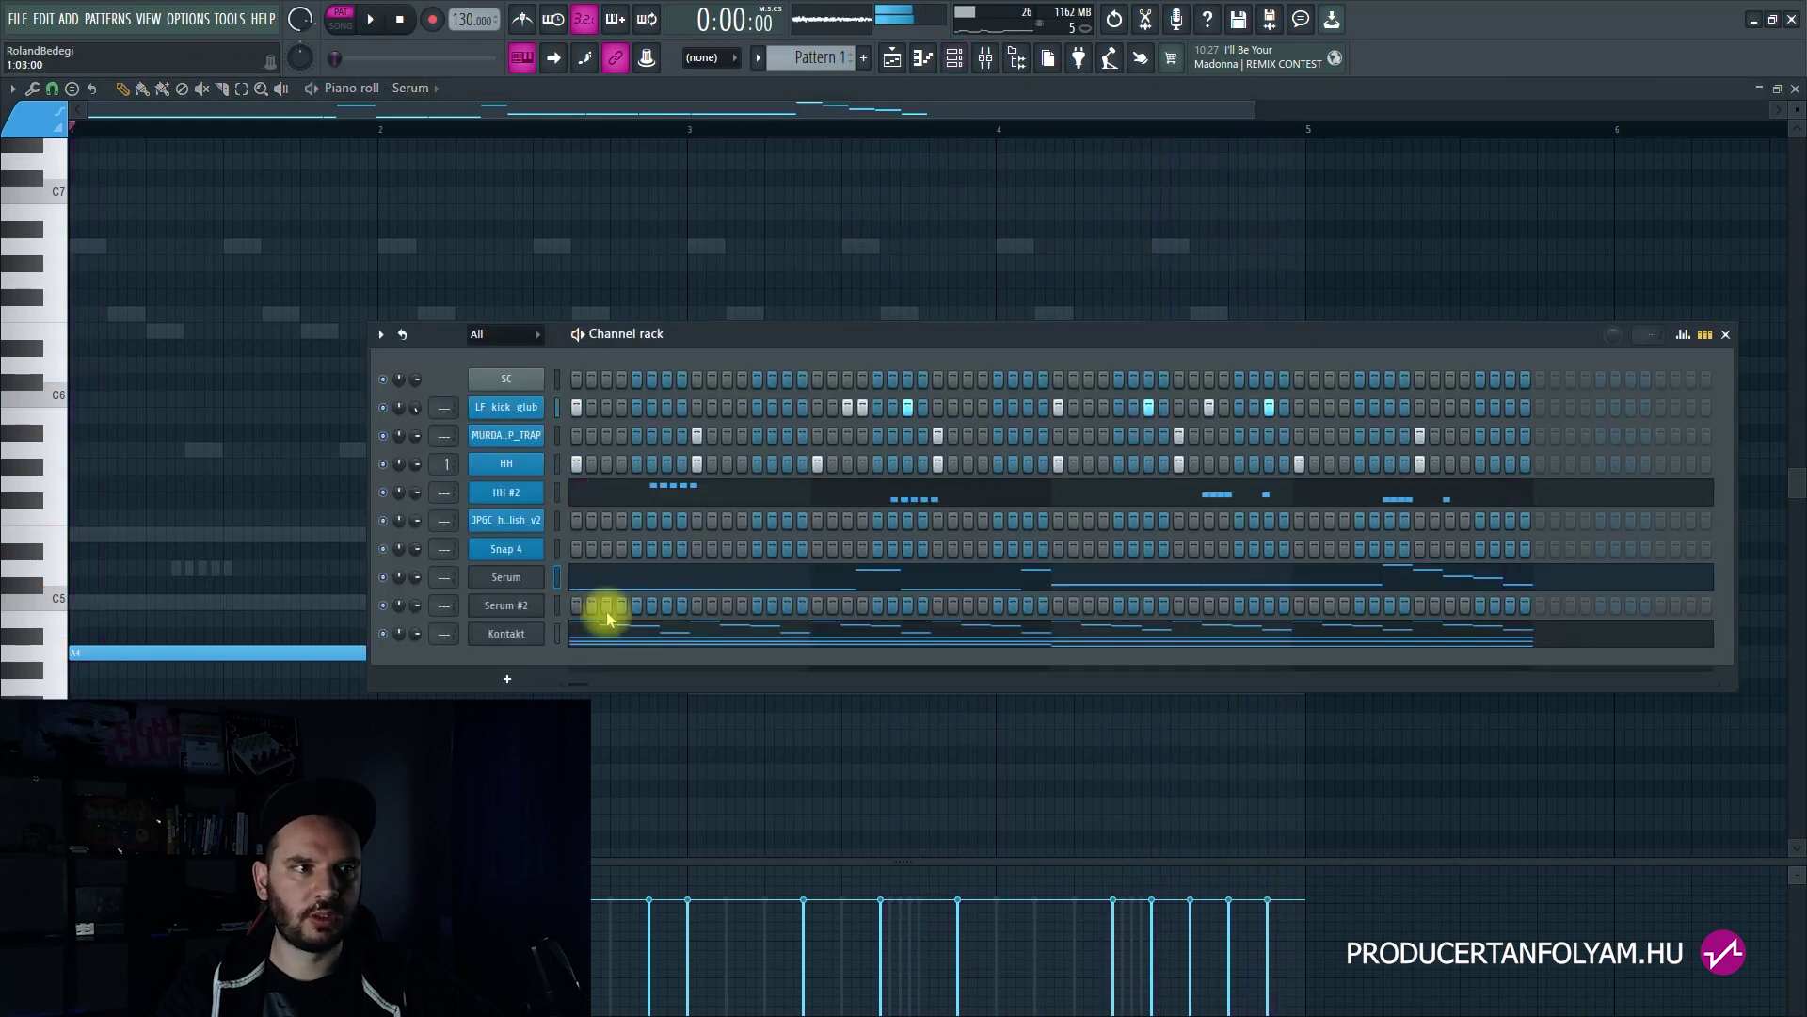
click(559, 604)
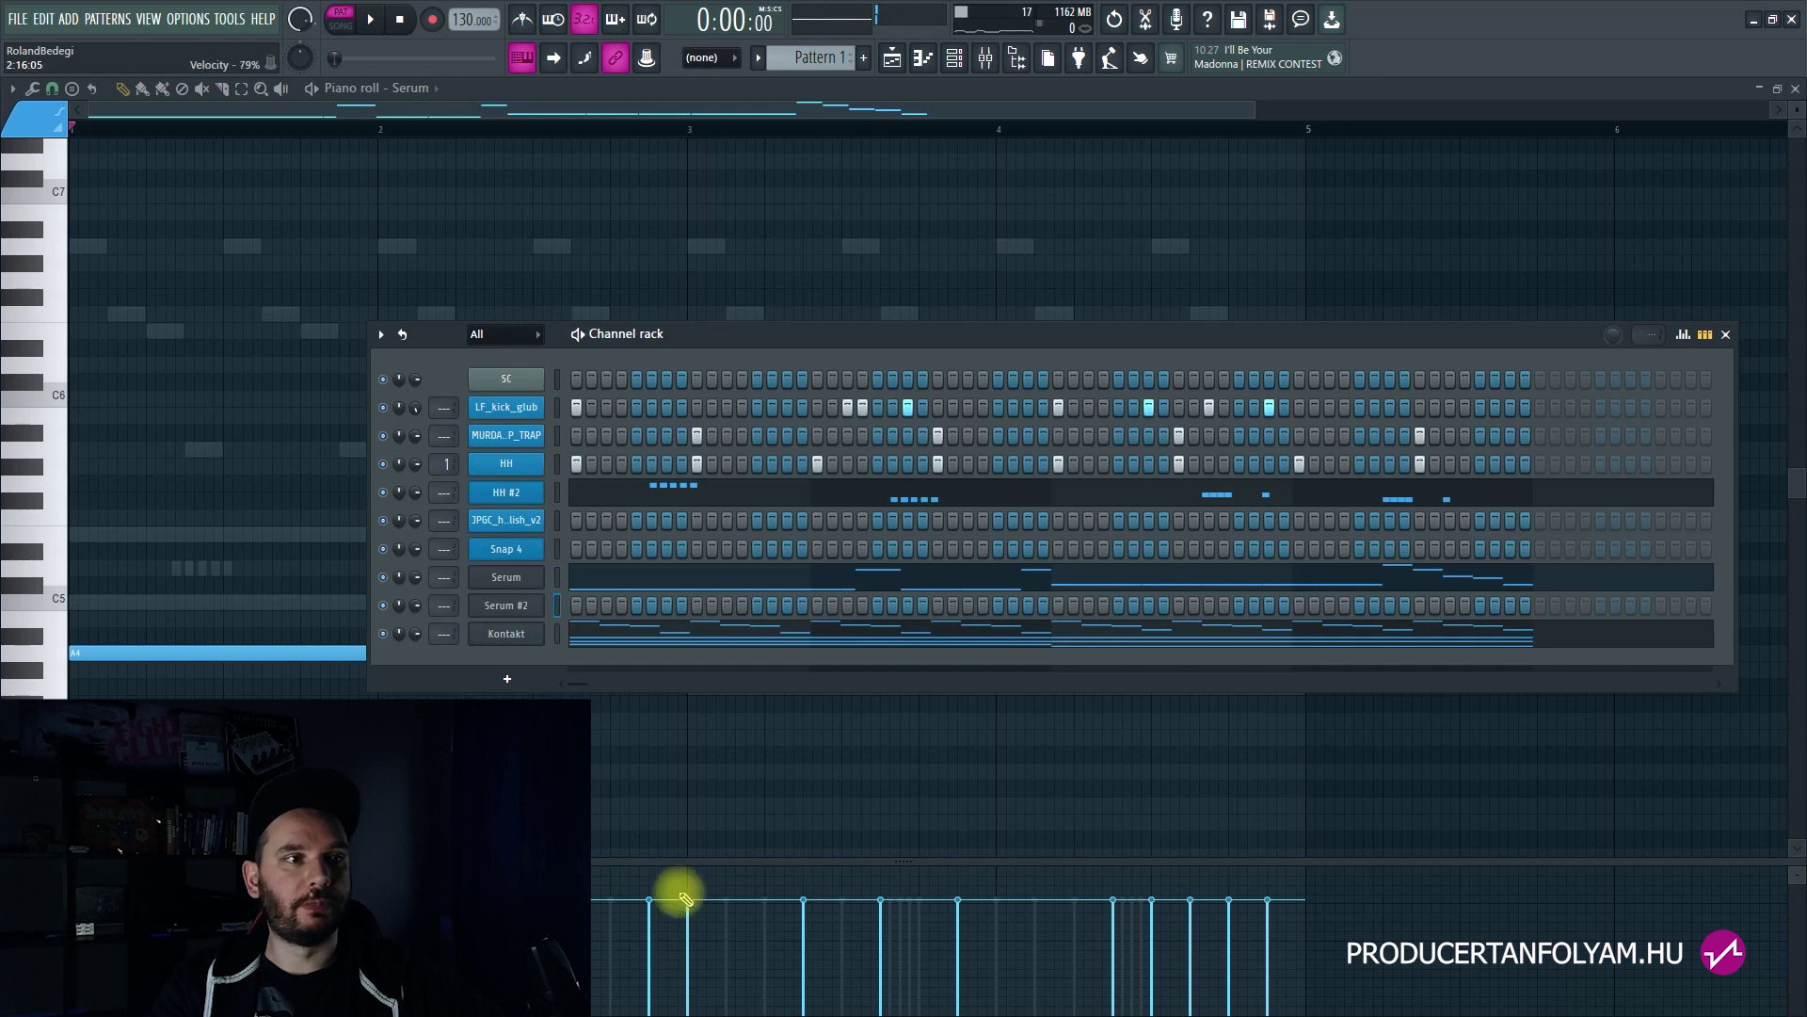
right_click(516, 605)
click(564, 612)
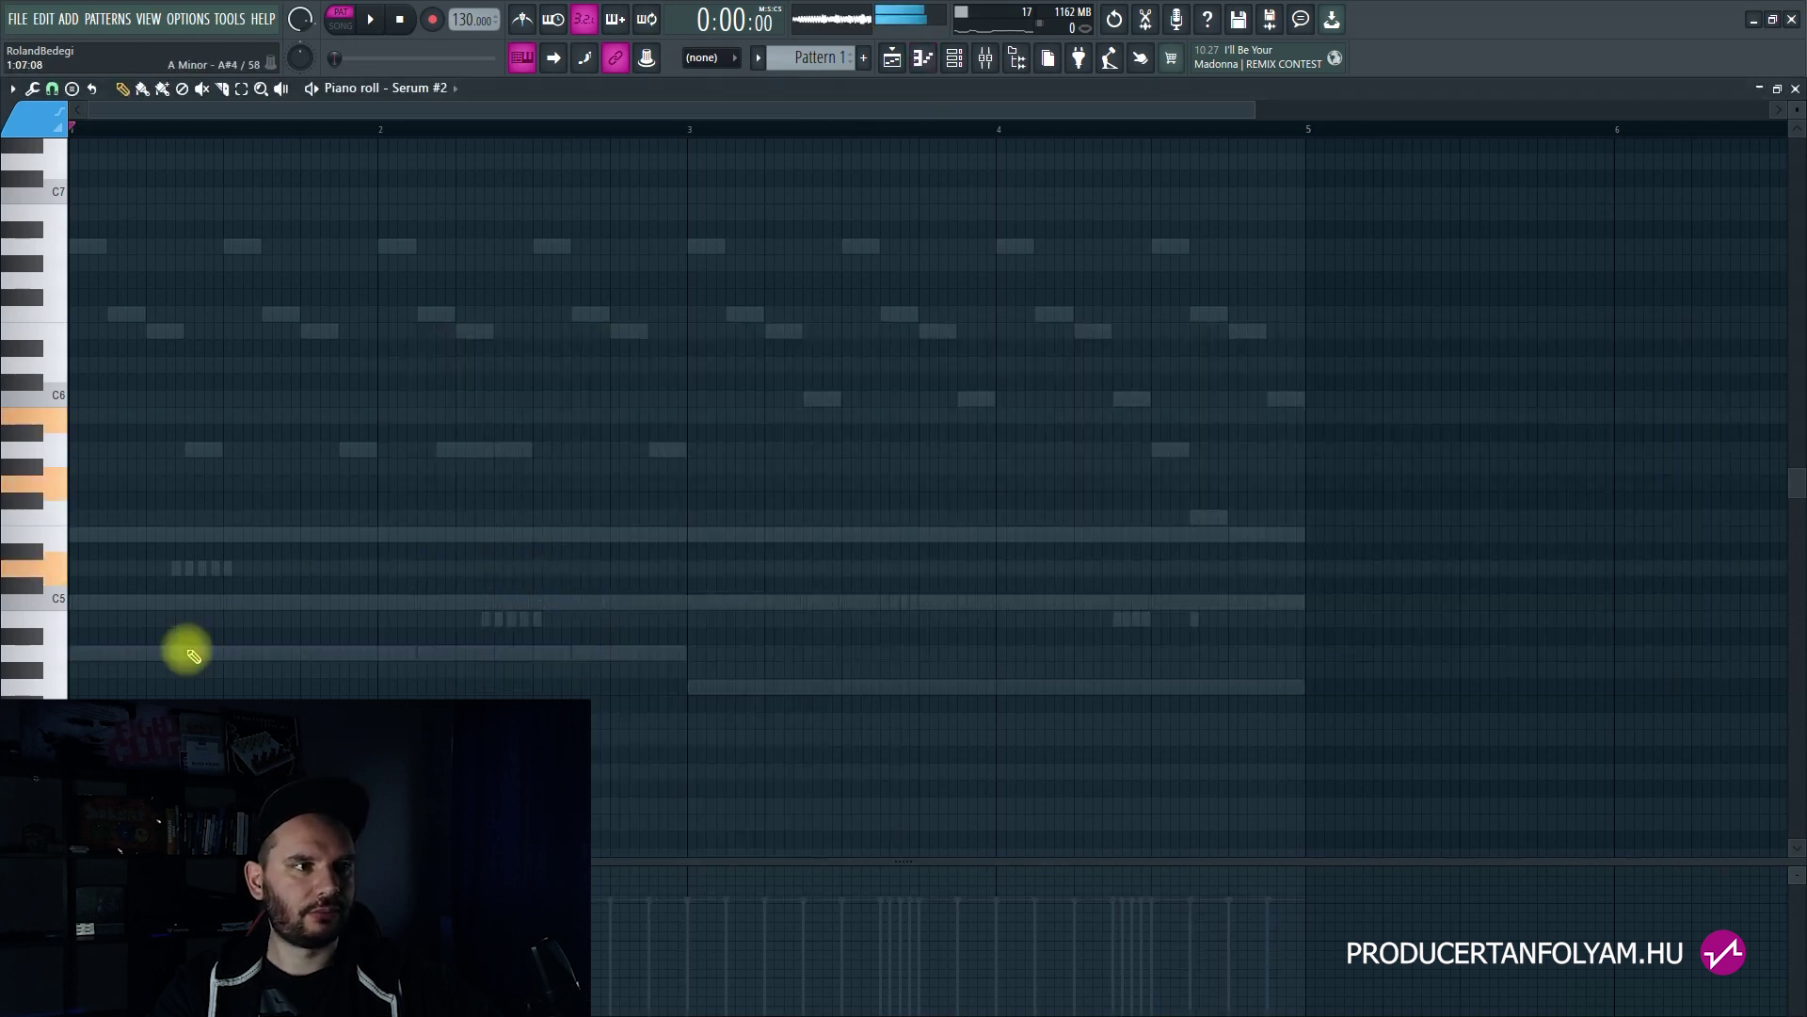
click(953, 57)
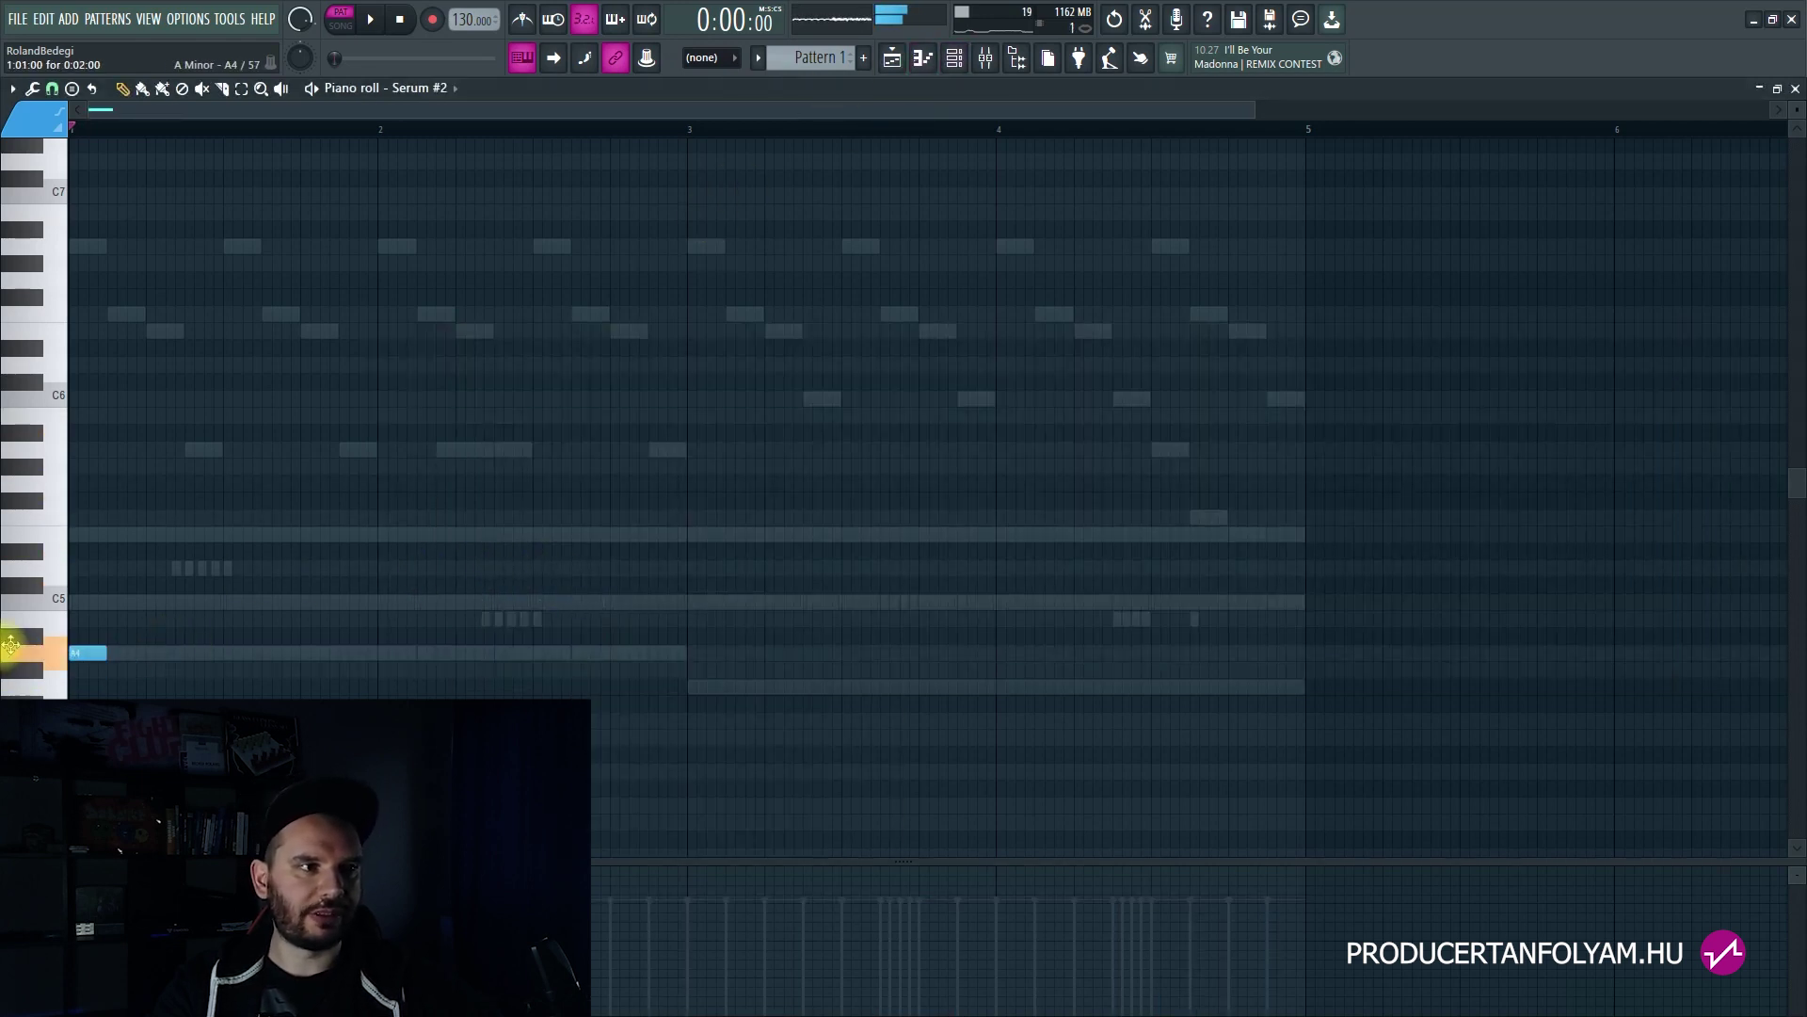
drag(101, 654, 610, 659)
click(691, 682)
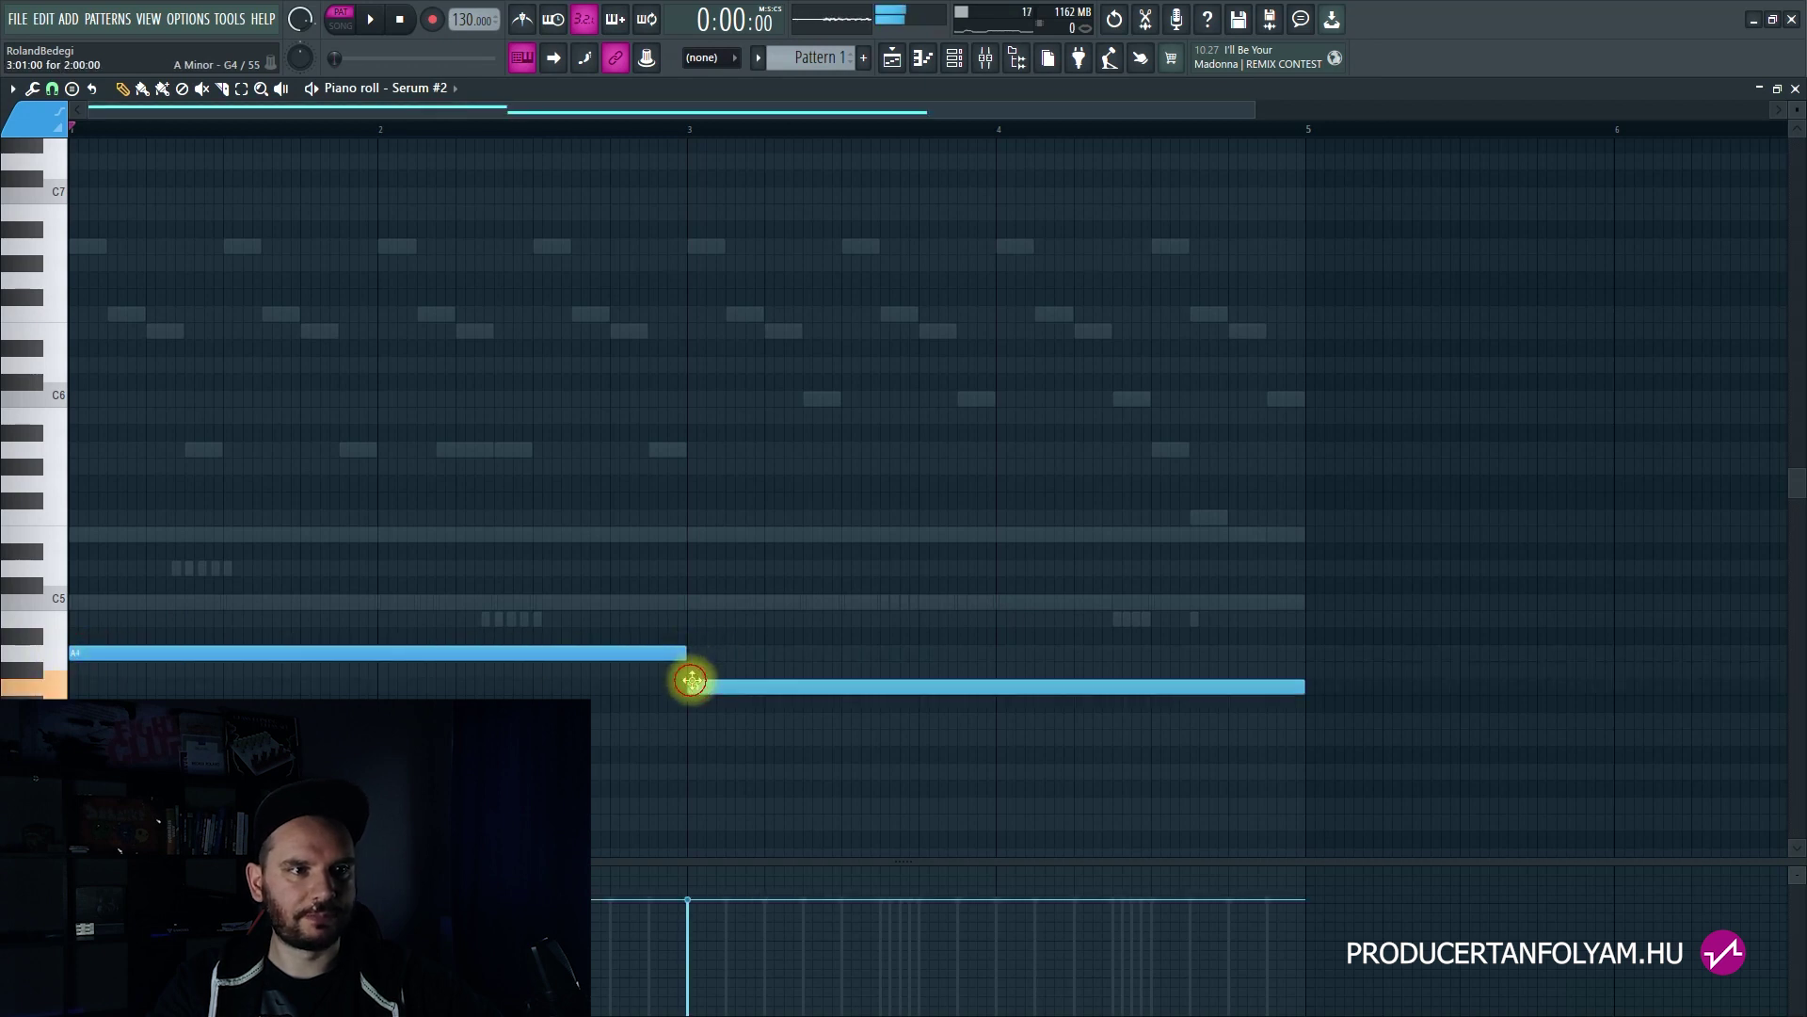
Step: Complete the Serum #2 chords with two-bar C5 and E5 notes over both the A4 and G4 notes, and play the pattern
drag(768, 722, 494, 648)
ctrl+click(498, 649)
mouse_move(141, 601)
mouse_down()
mouse_move(19, 593)
mouse_move(10, 615)
mouse_move(39, 521)
mouse_up()
key(space)
drag(714, 595, 687, 597)
drag(694, 533, 694, 521)
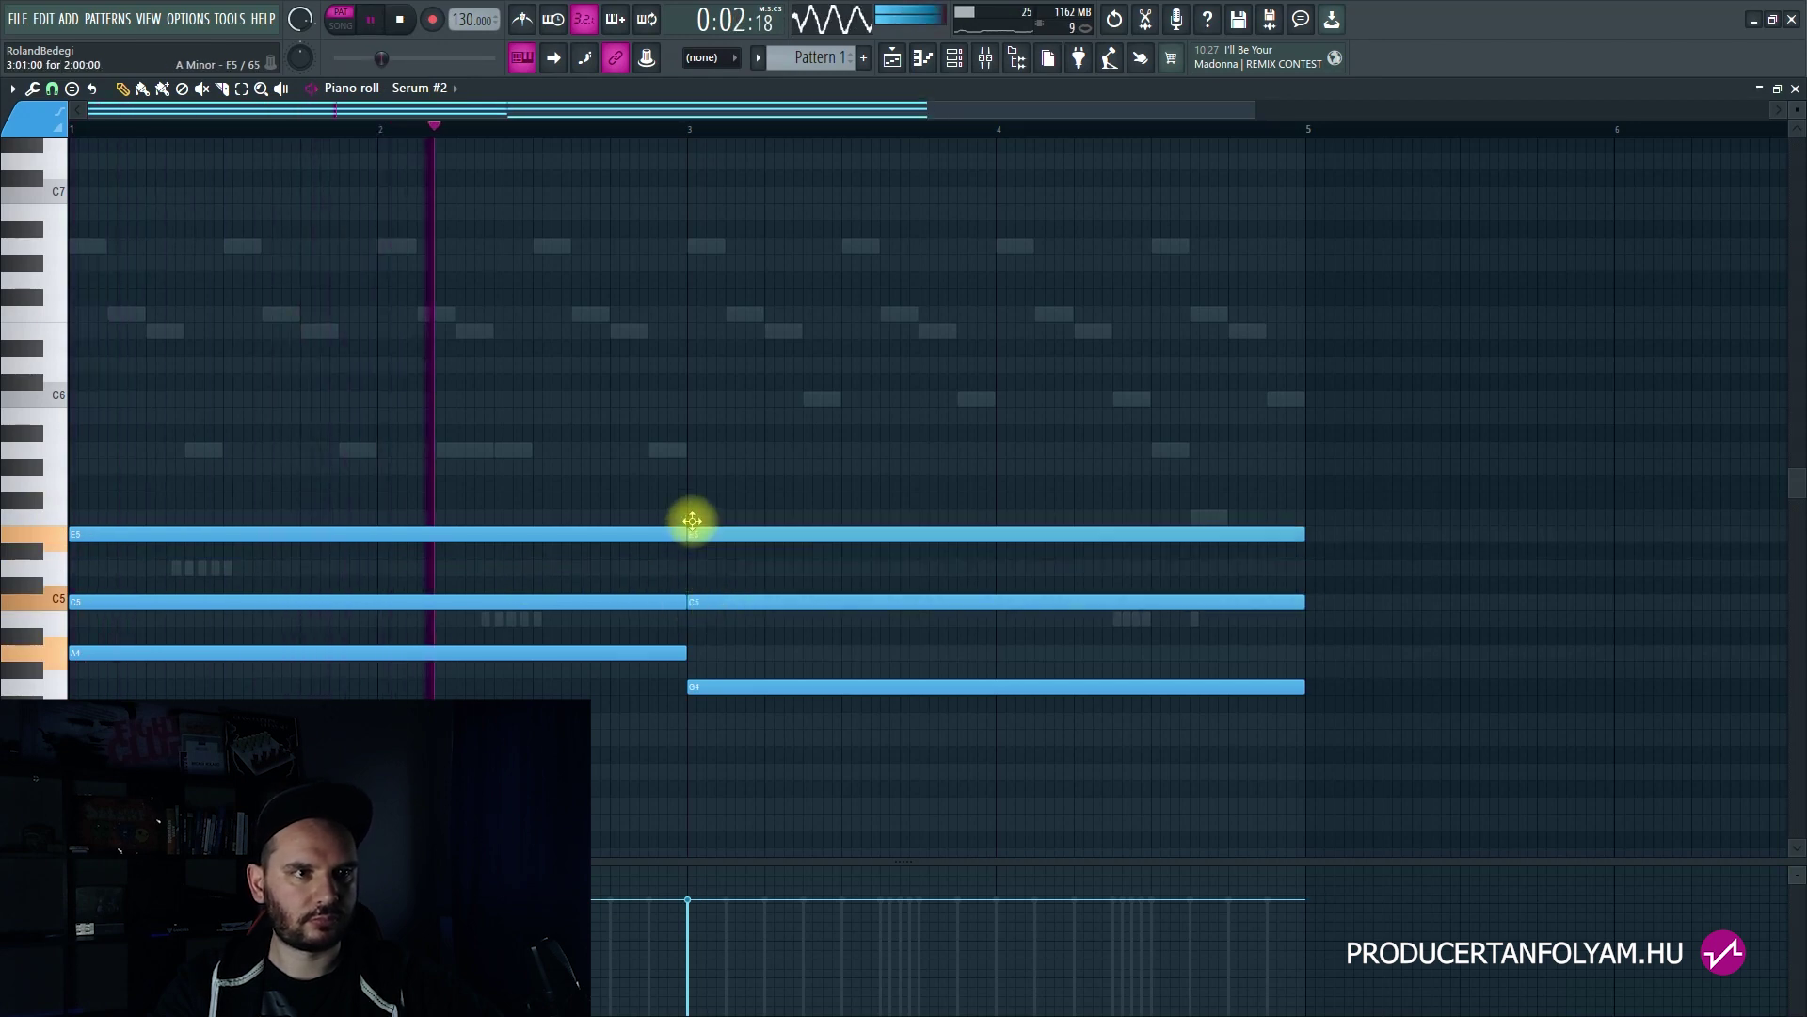
Step: Add a second Kontakt channel and load the Session Strings 2 instrument into it
click(951, 57)
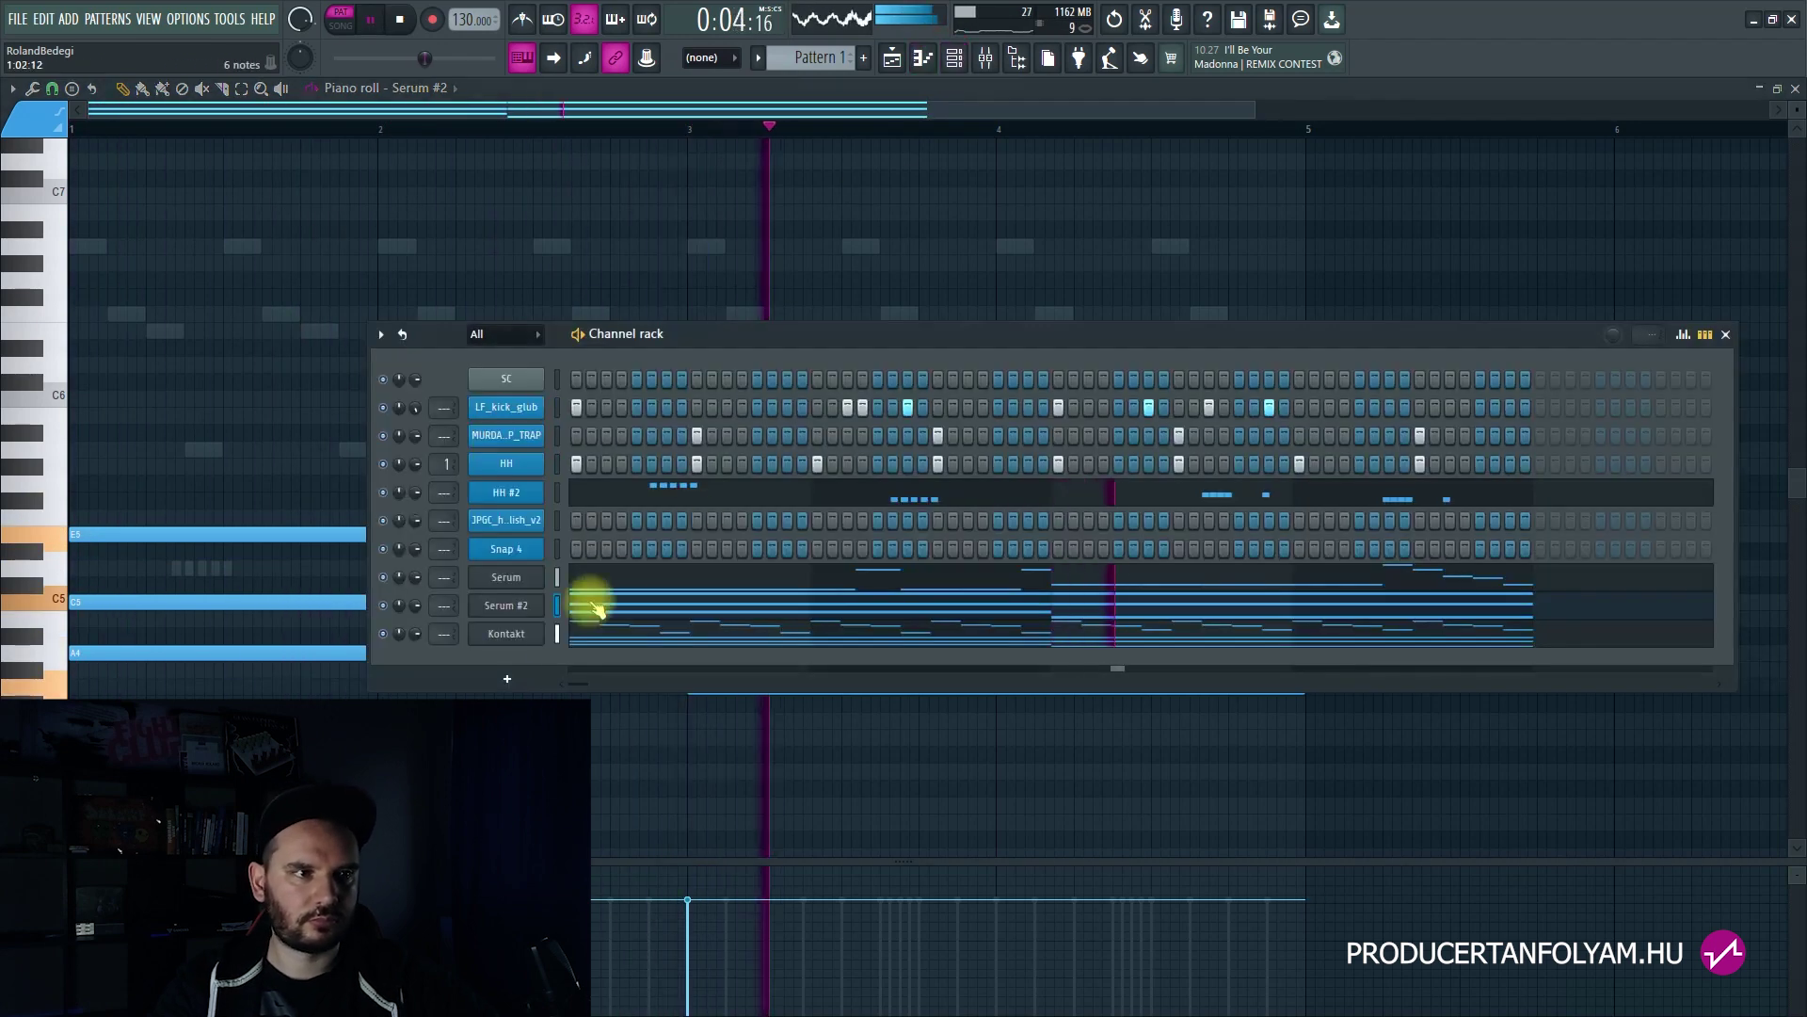
click(517, 684)
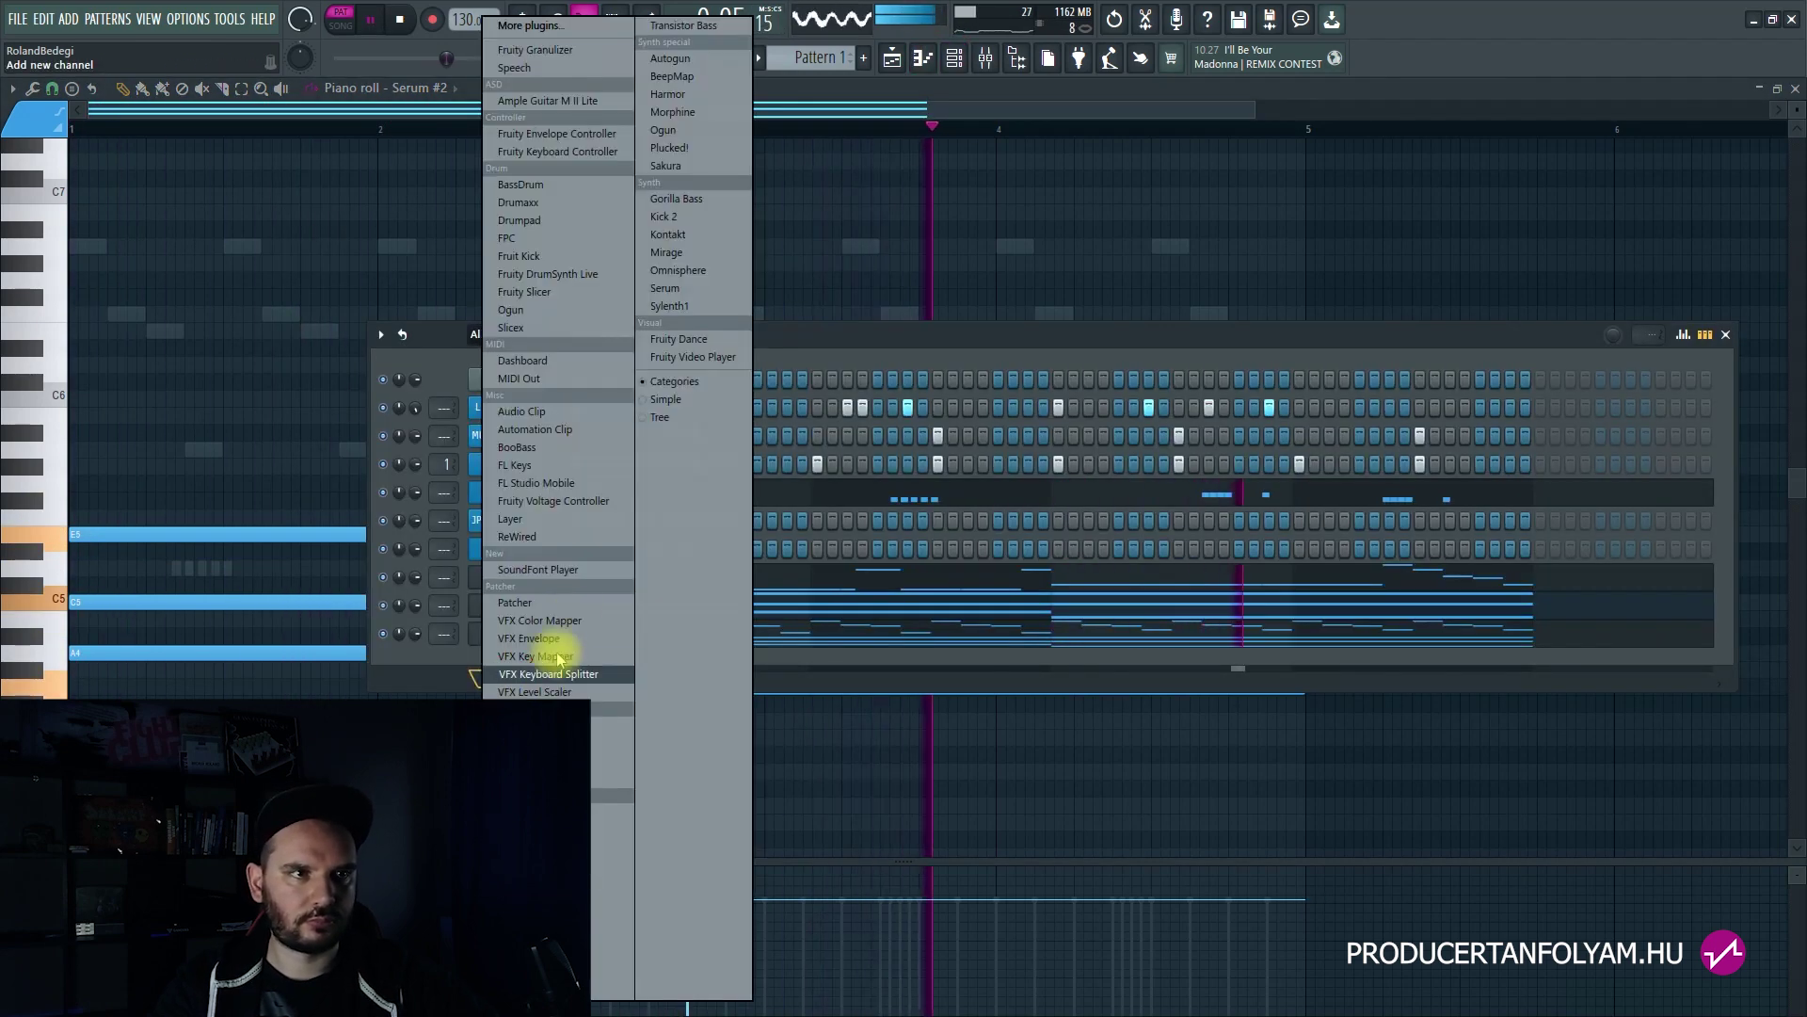
click(671, 235)
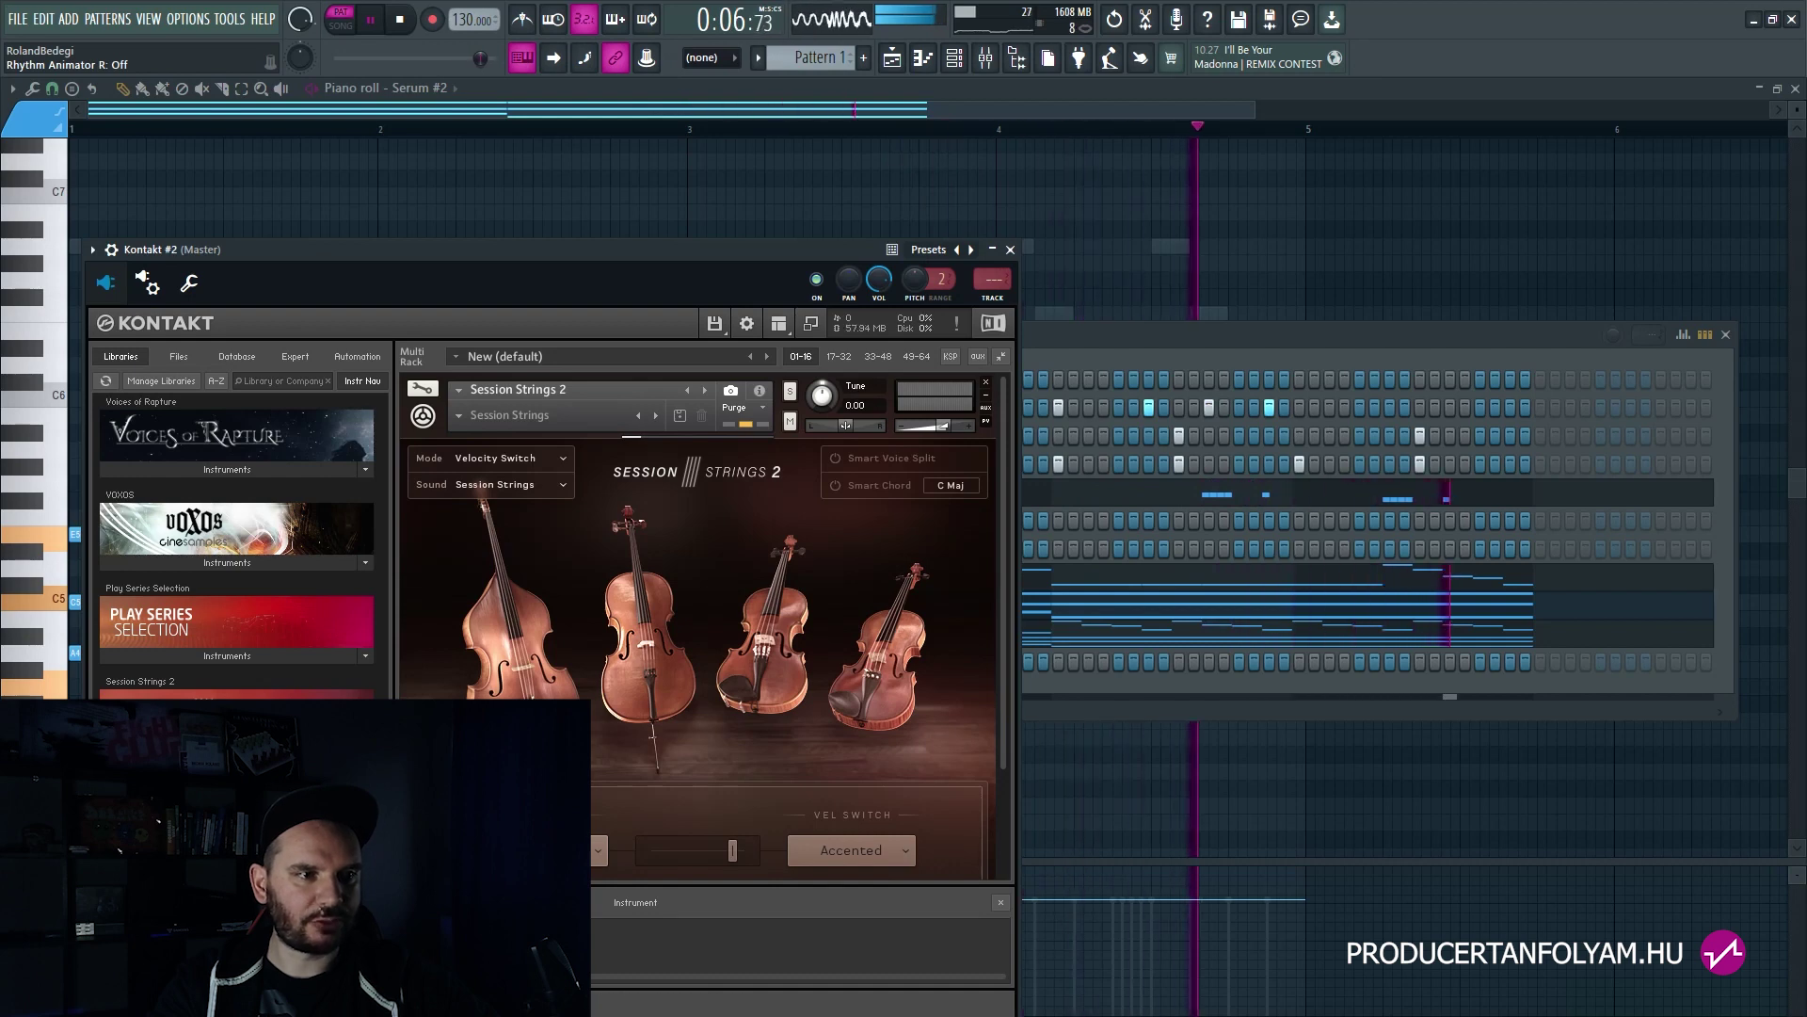
Step: Stop playback and copy the Serum #2 chord notes into the Kontakt #2 channel
click(1112, 338)
key(space)
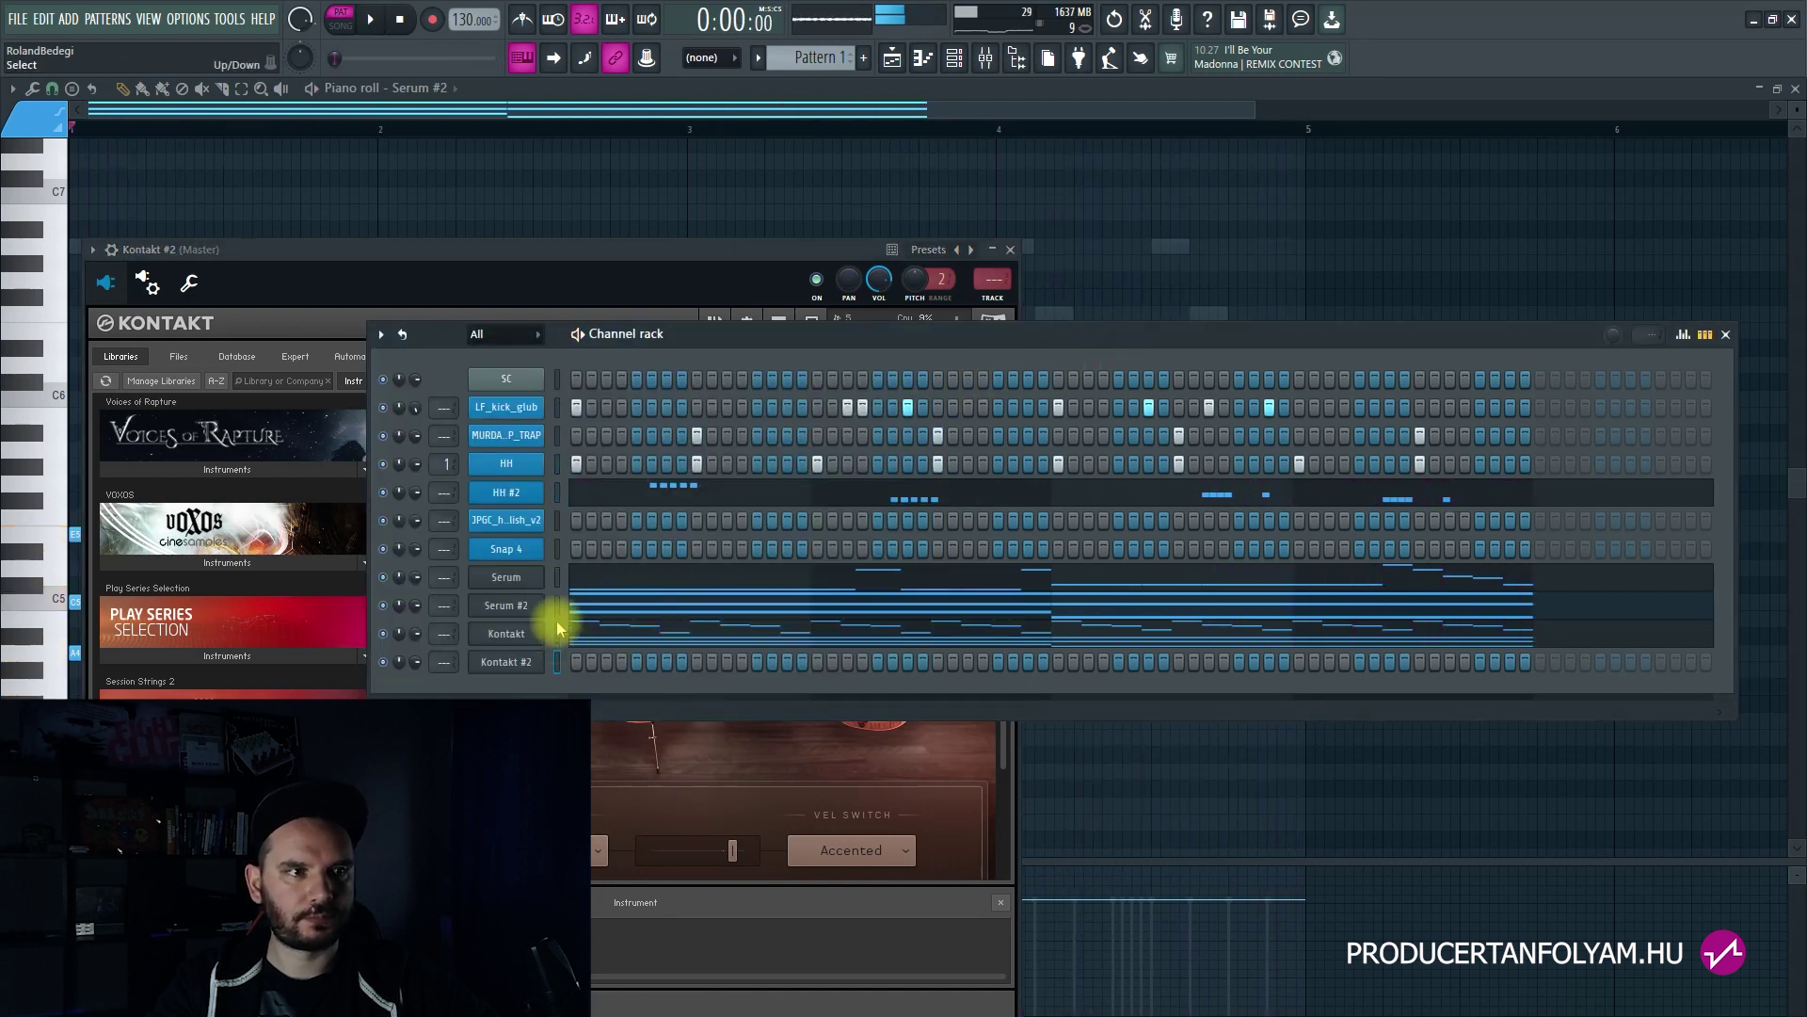
key(ctrl+v)
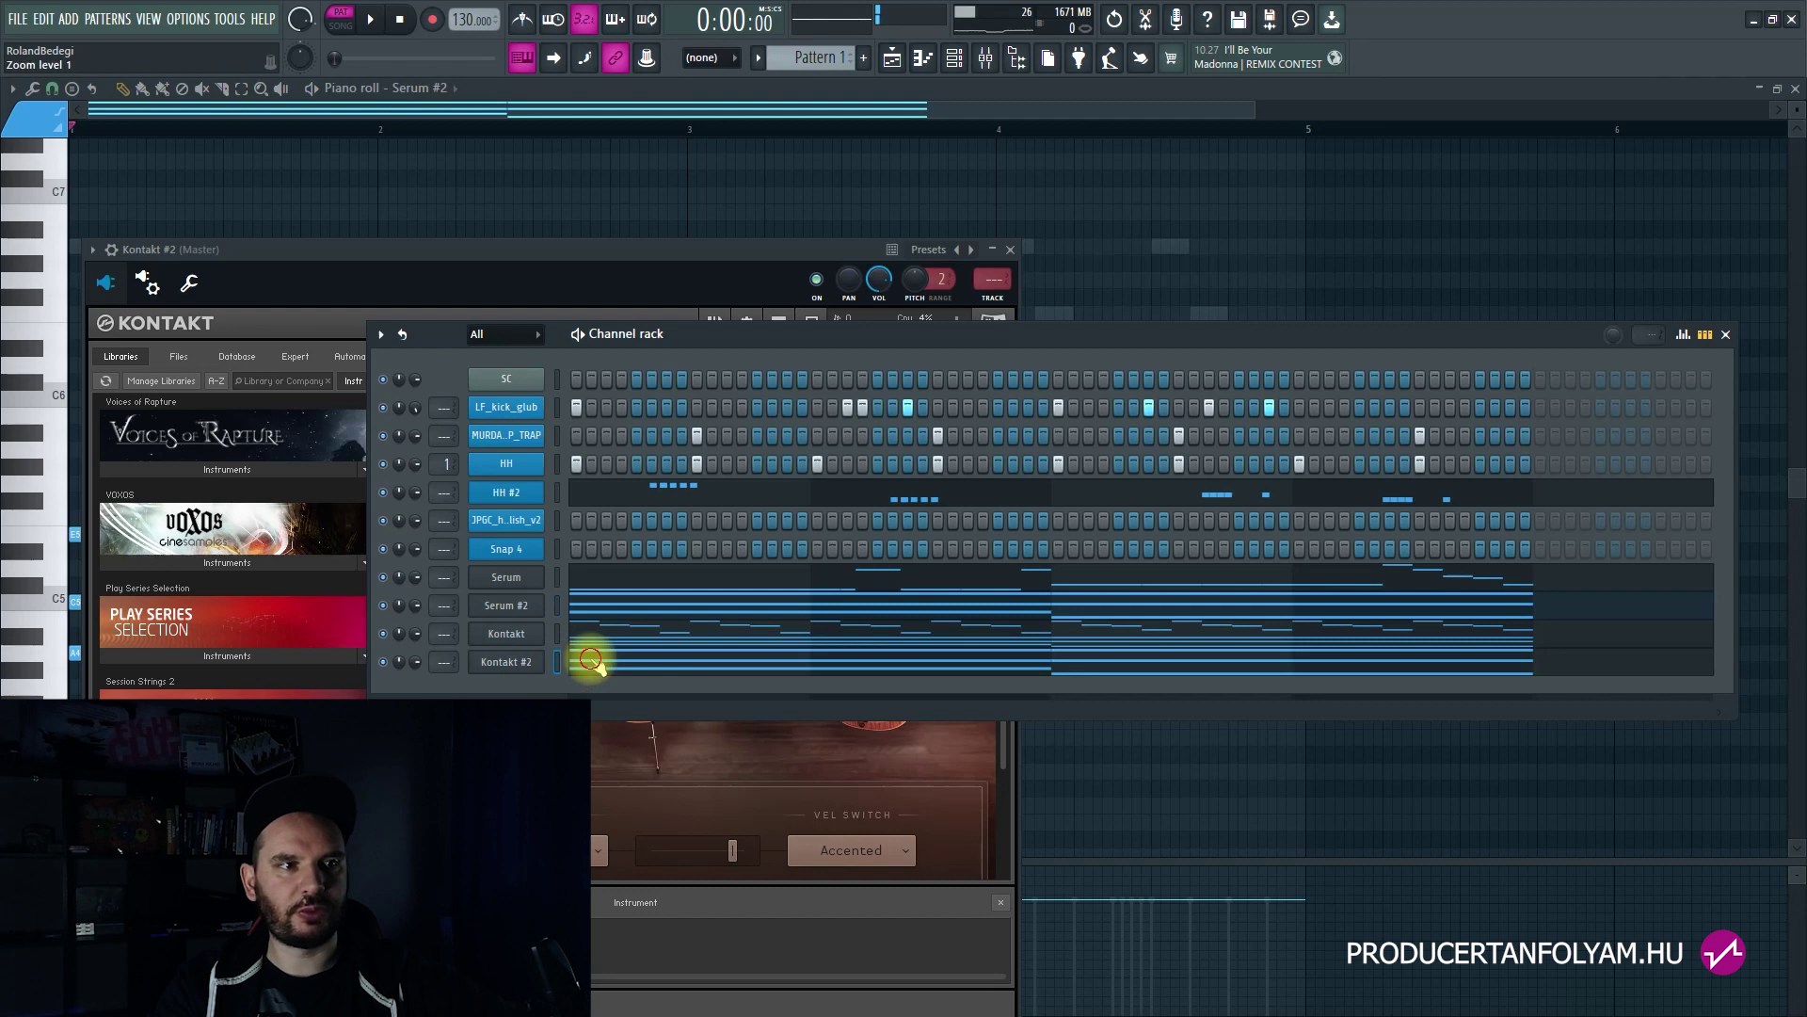
Step: Shorten the Kontakt #2 chord notes to two steps and duplicate both chords directly after the originals
click(597, 664)
drag(948, 481, 207, 761)
mouse_move(682, 652)
mouse_down()
mouse_move(6, 690)
mouse_move(87, 690)
mouse_move(127, 646)
mouse_up()
key(ctrl+a)
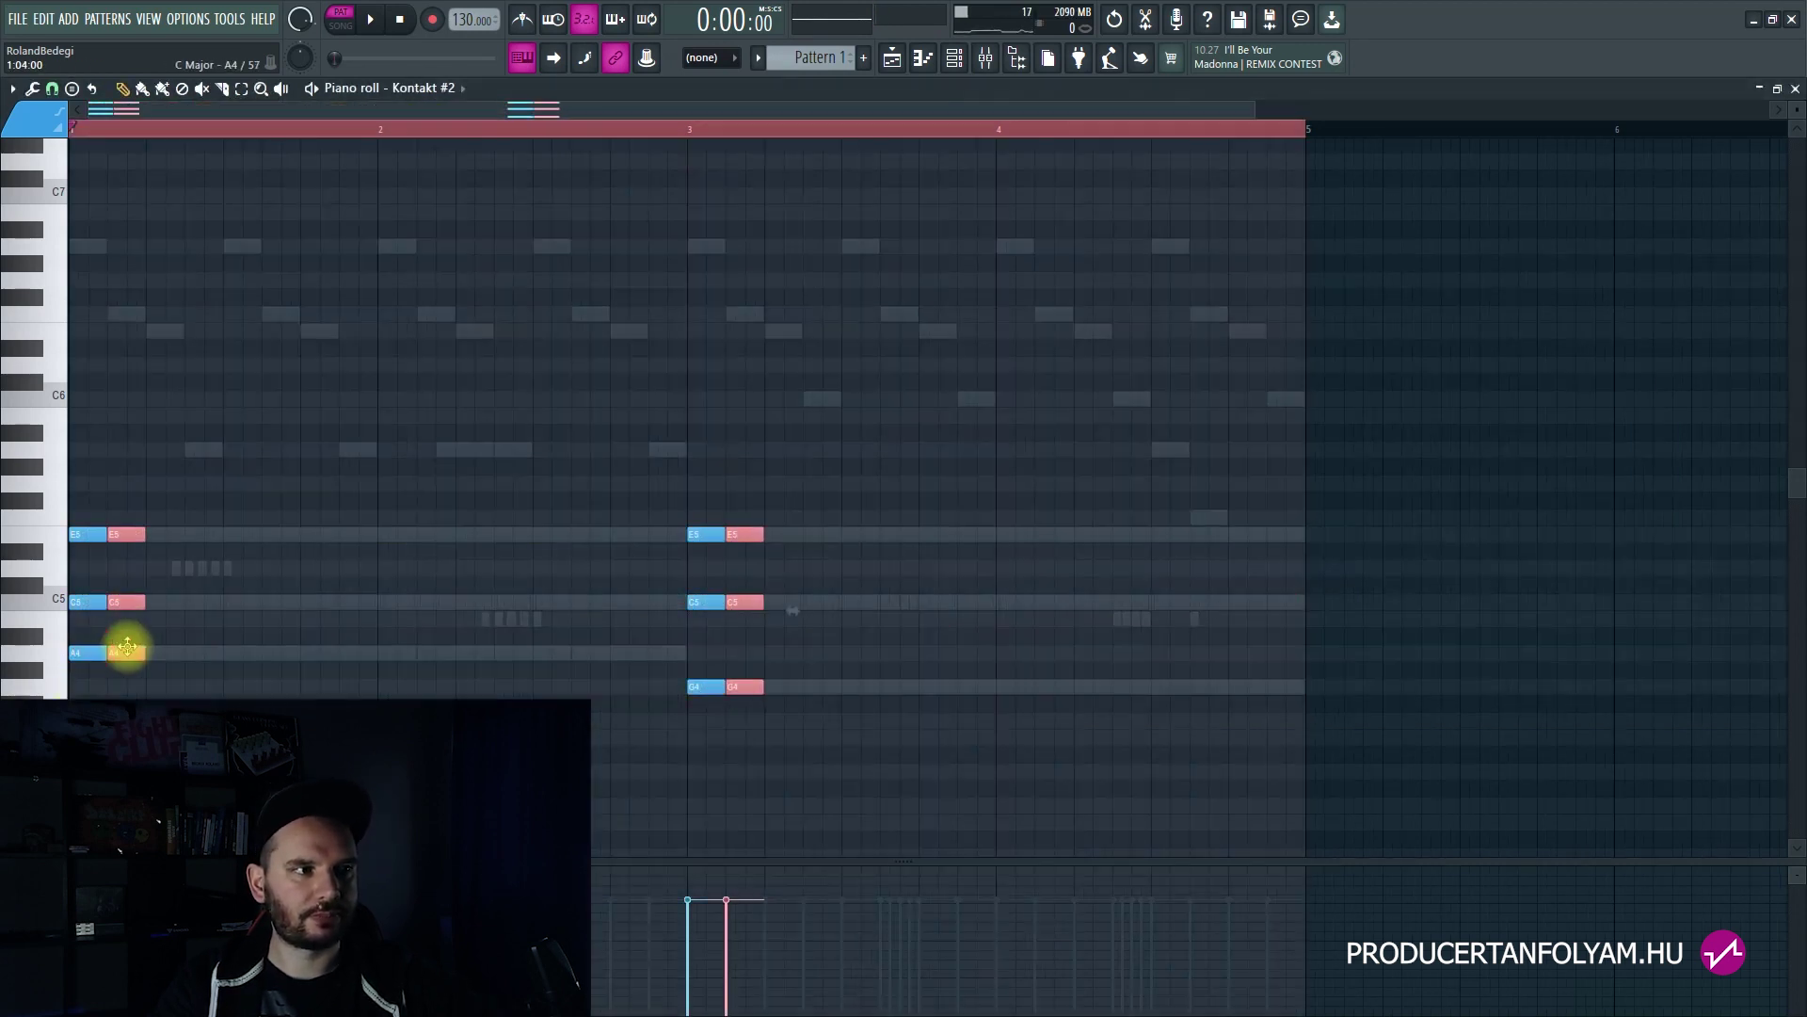
Step: Fill all four bars with two-step string notes, alternating E5/A4 with C5 in bars 1–2 and E5/G4 with C5 in bars 3–4, and play them
key(ctrl+a)
drag(121, 647, 250, 606)
key(ctrl+a)
shift+drag(91, 605, 399, 602)
mouse_move(1308, 562)
ctrl+mouse_down()
mouse_move(85, 638)
mouse_move(128, 604)
ctrl+mouse_up()
key(space)
ctrl+click(539, 605)
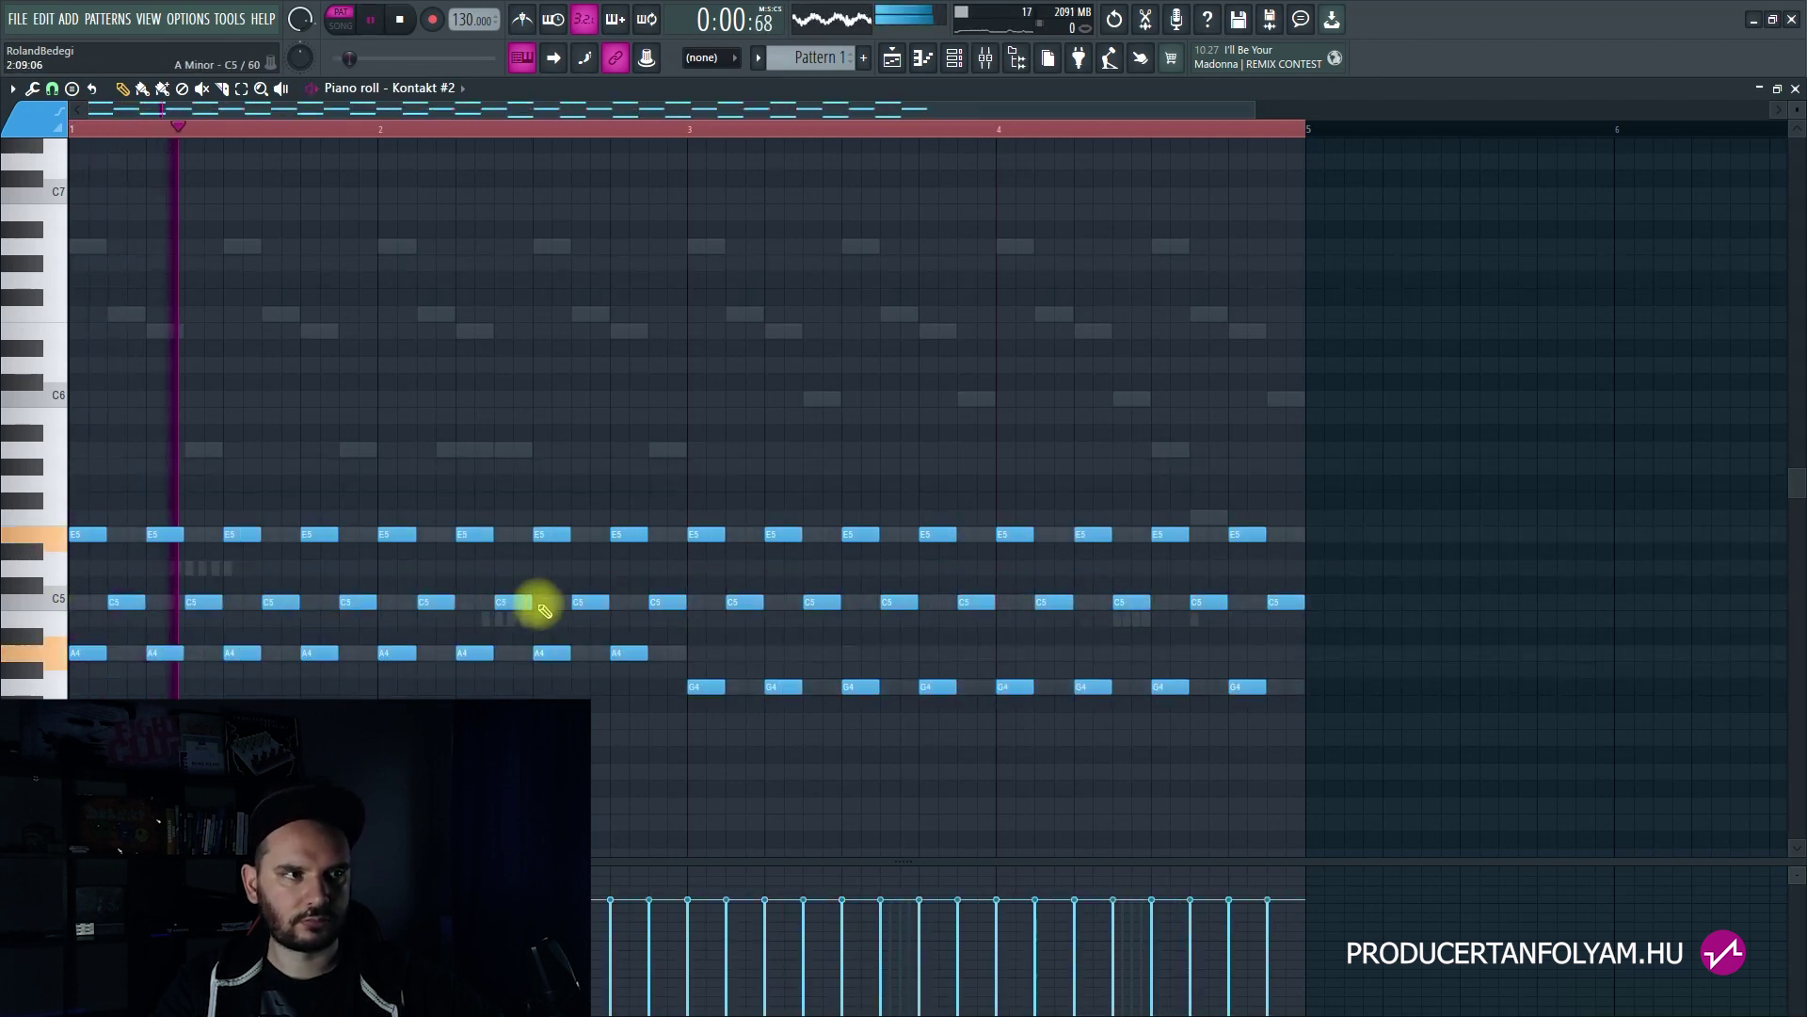
Step: Set the channel volume to 64% in the channel rack while the pattern plays
click(925, 60)
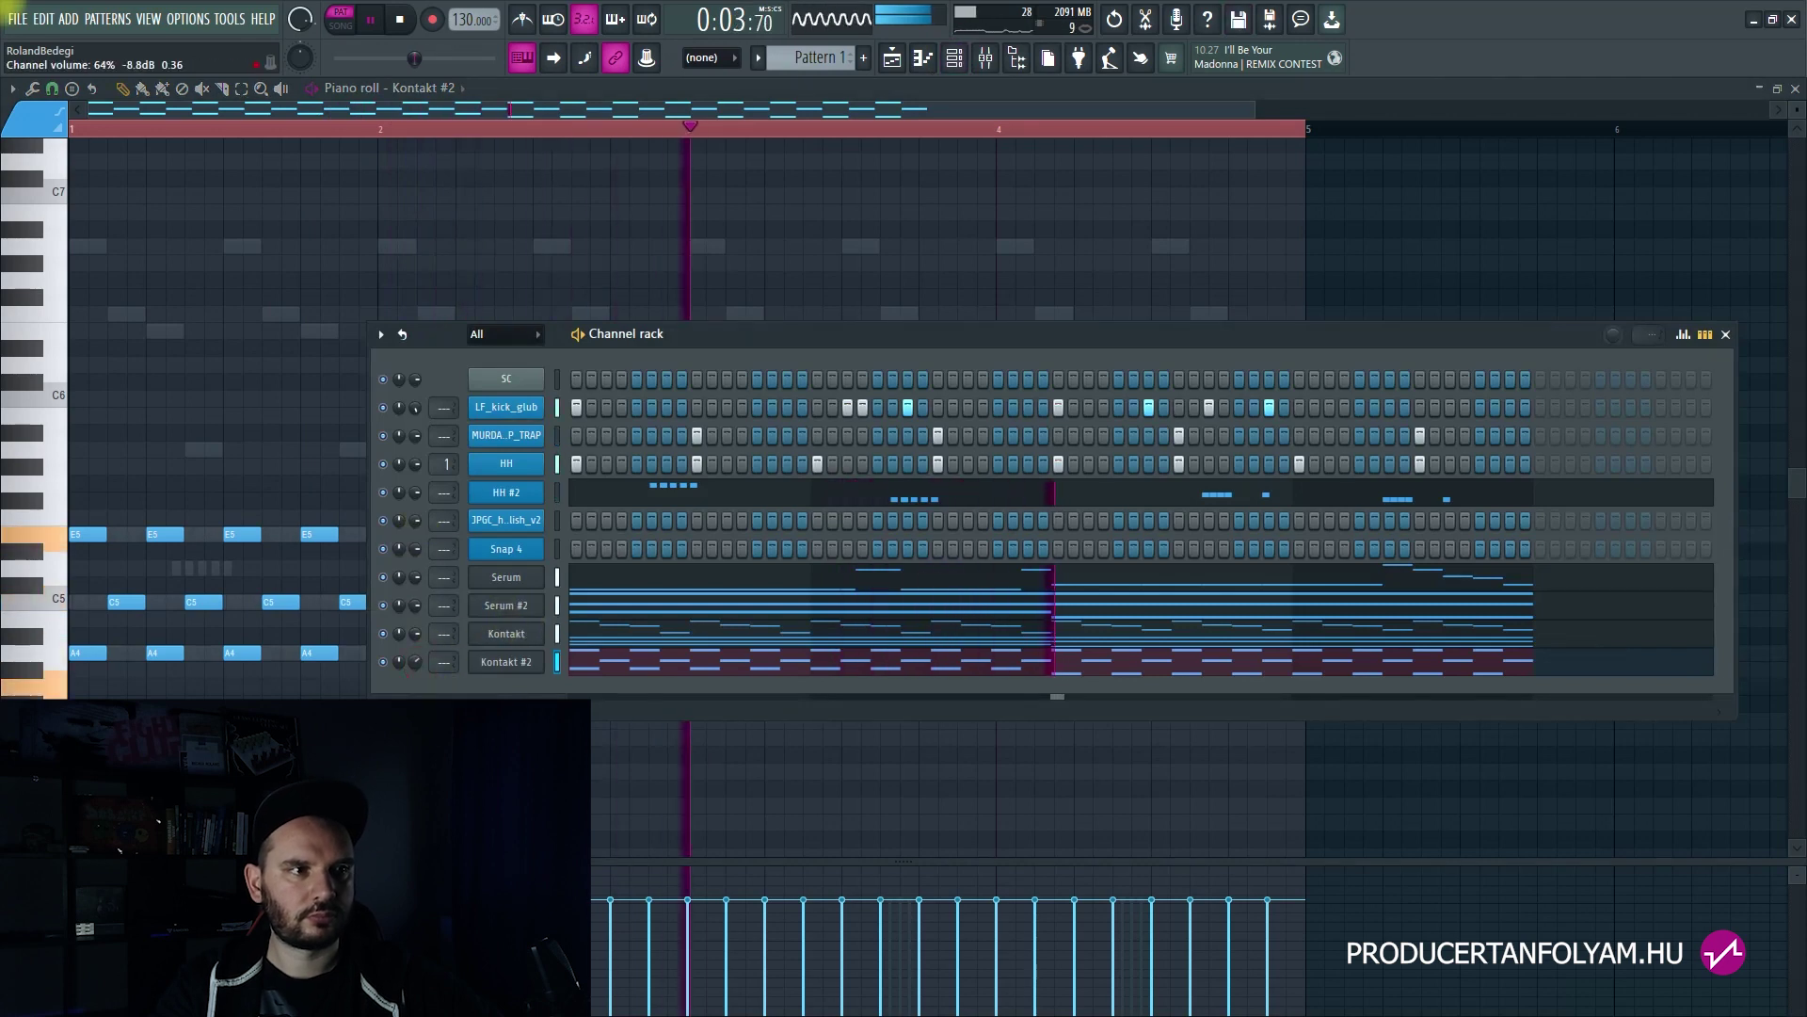
key(F6)
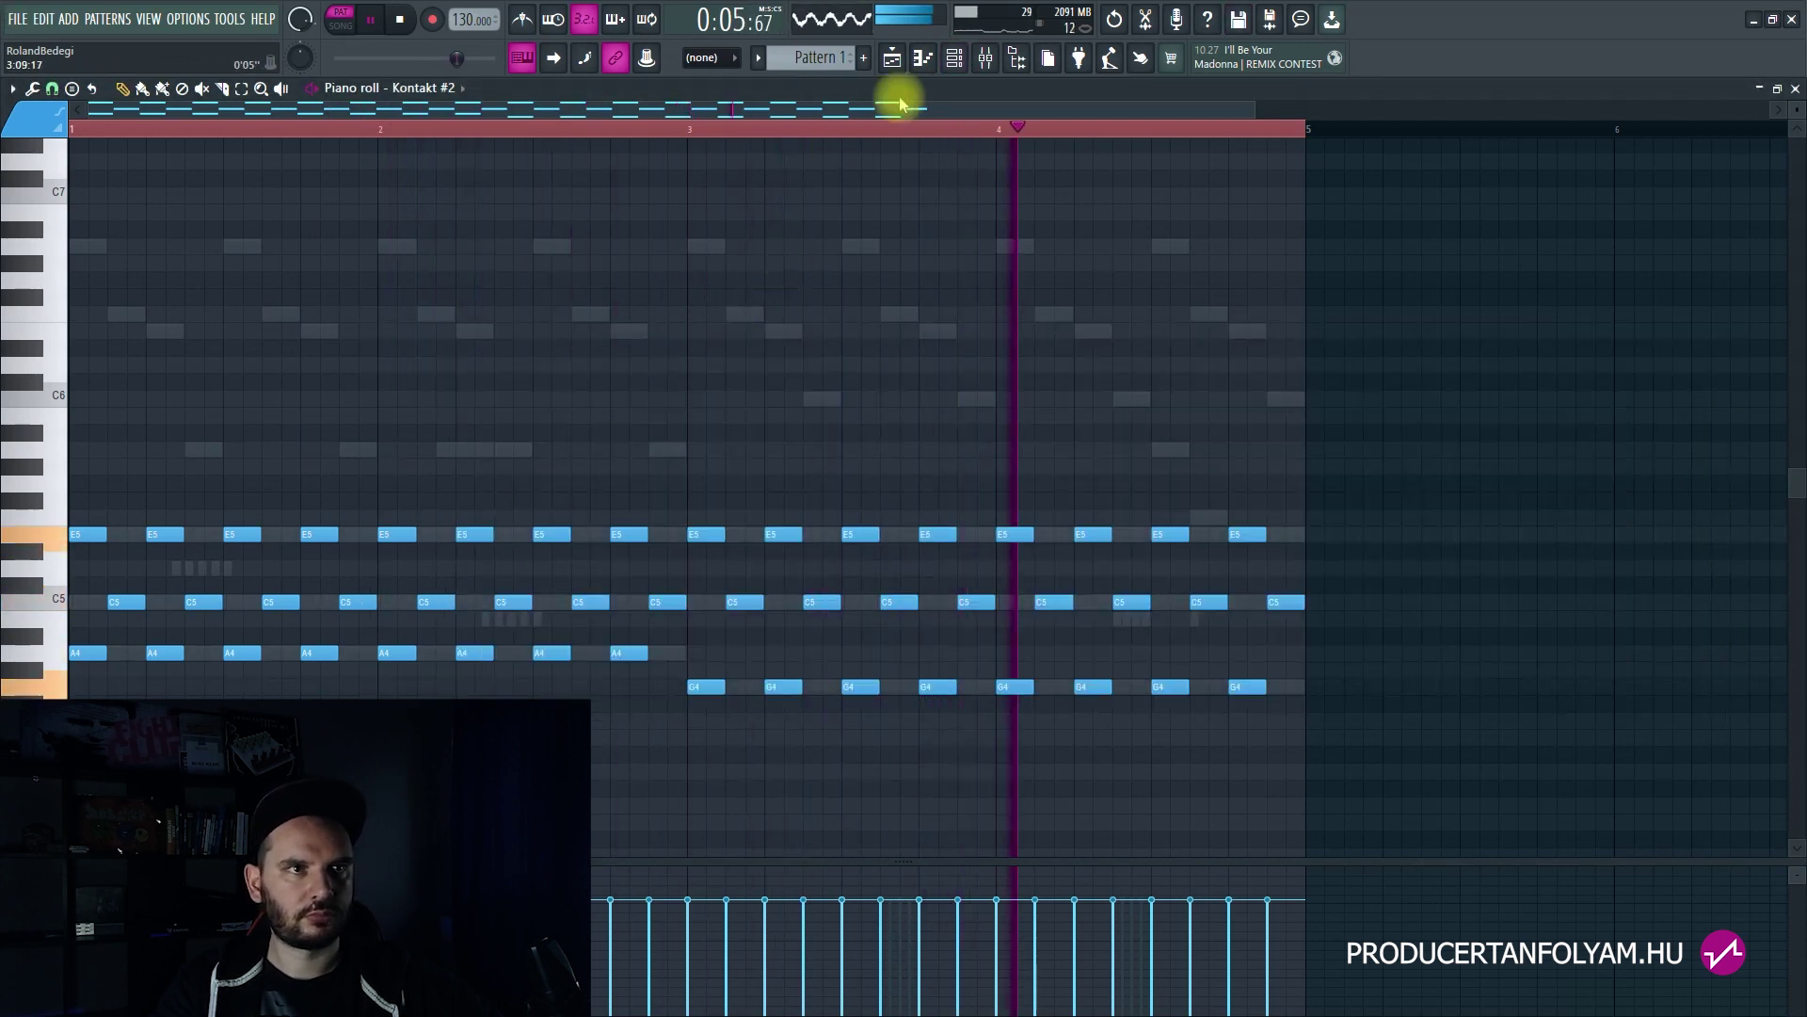
click(953, 59)
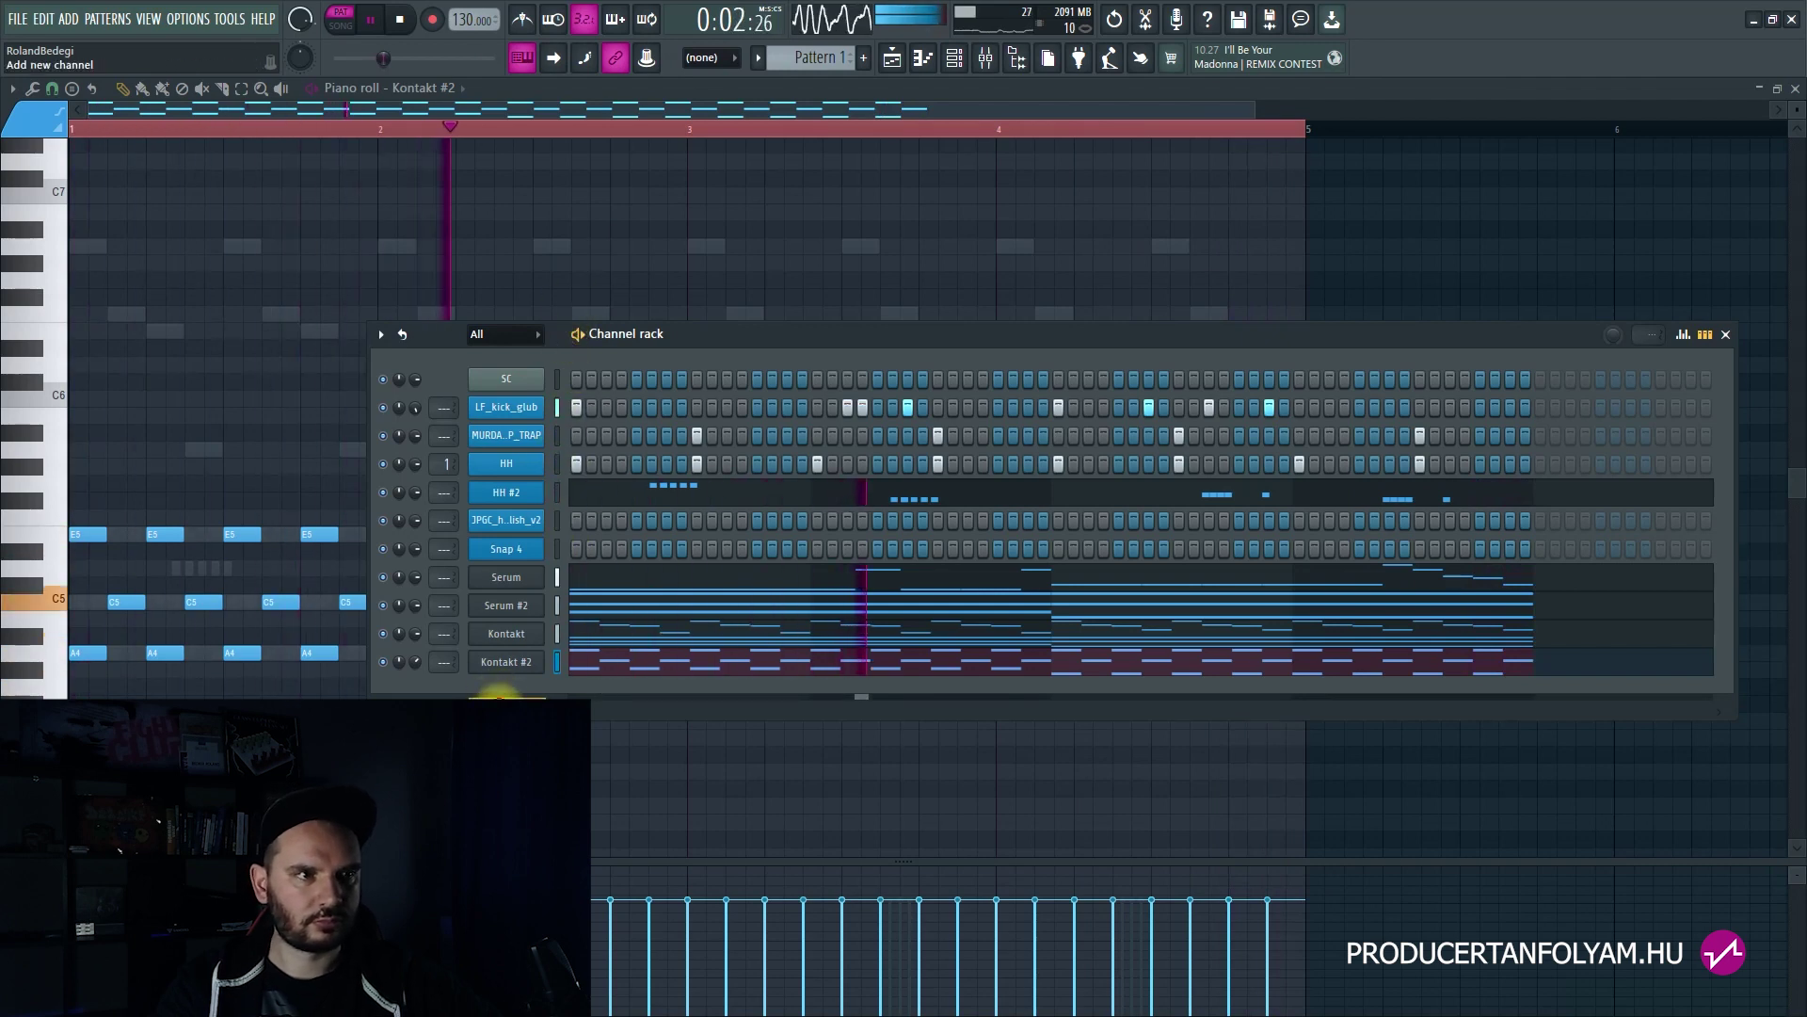
click(499, 699)
click(897, 347)
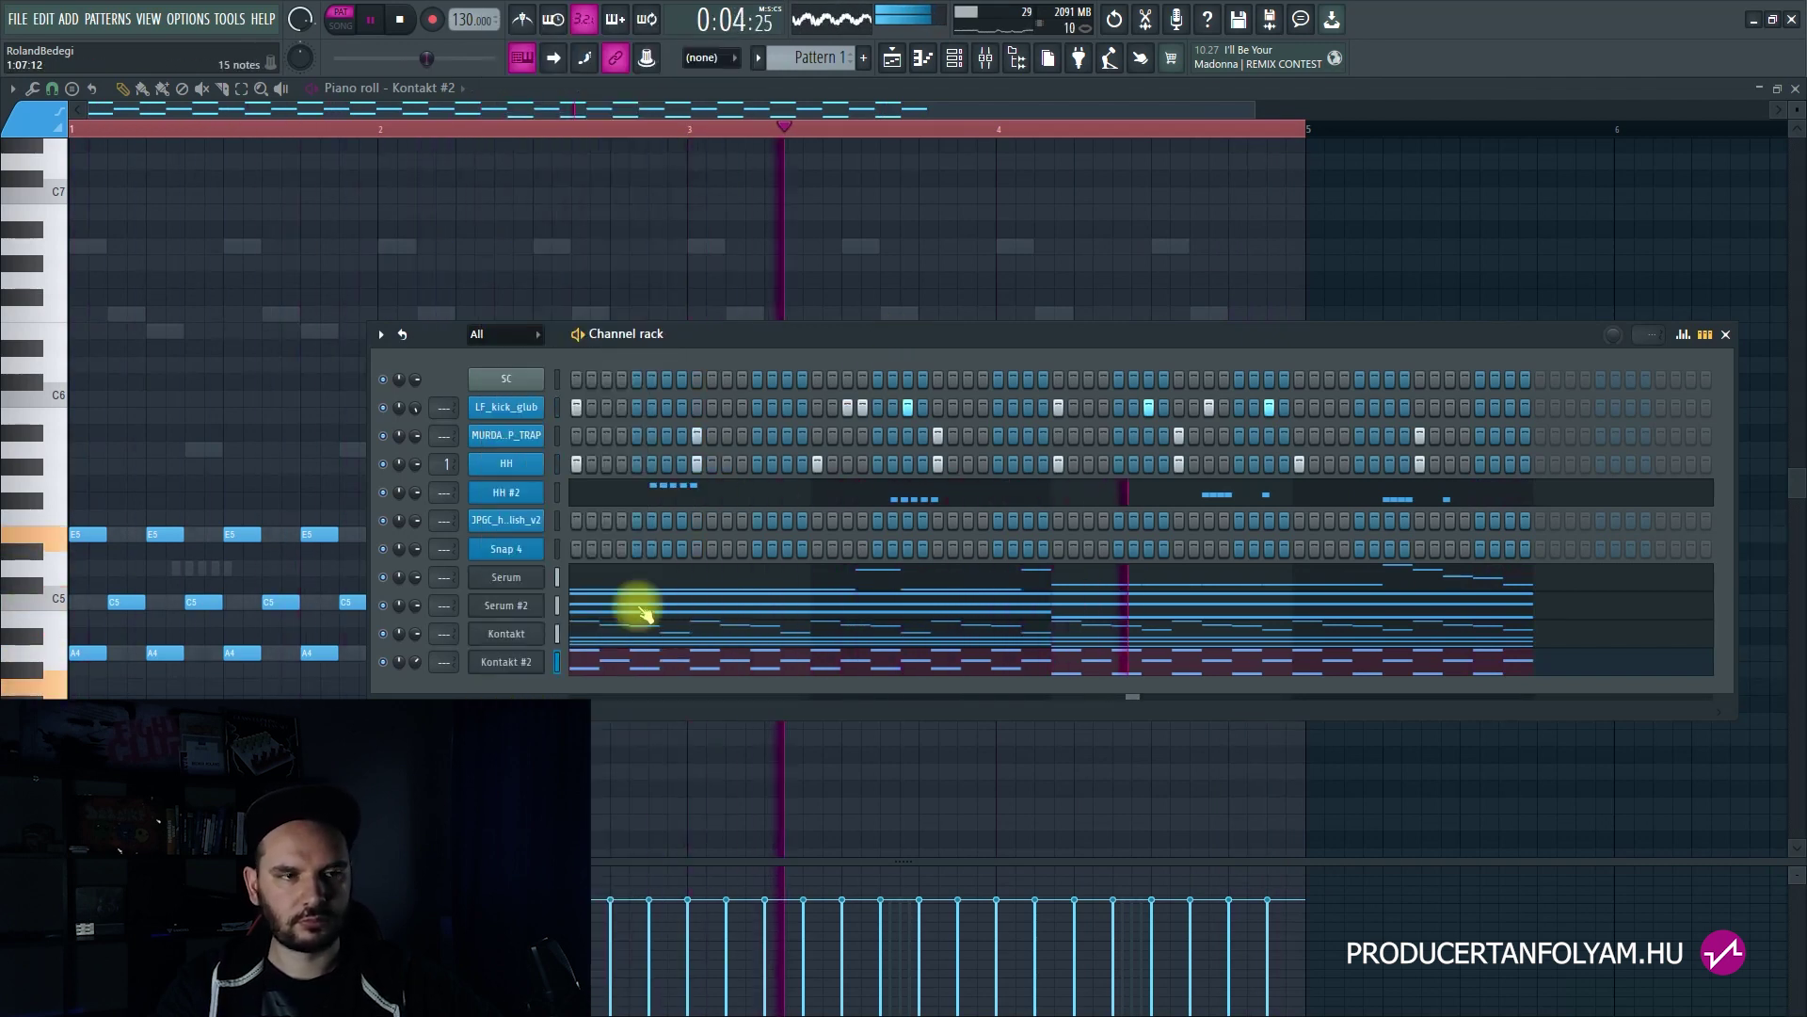